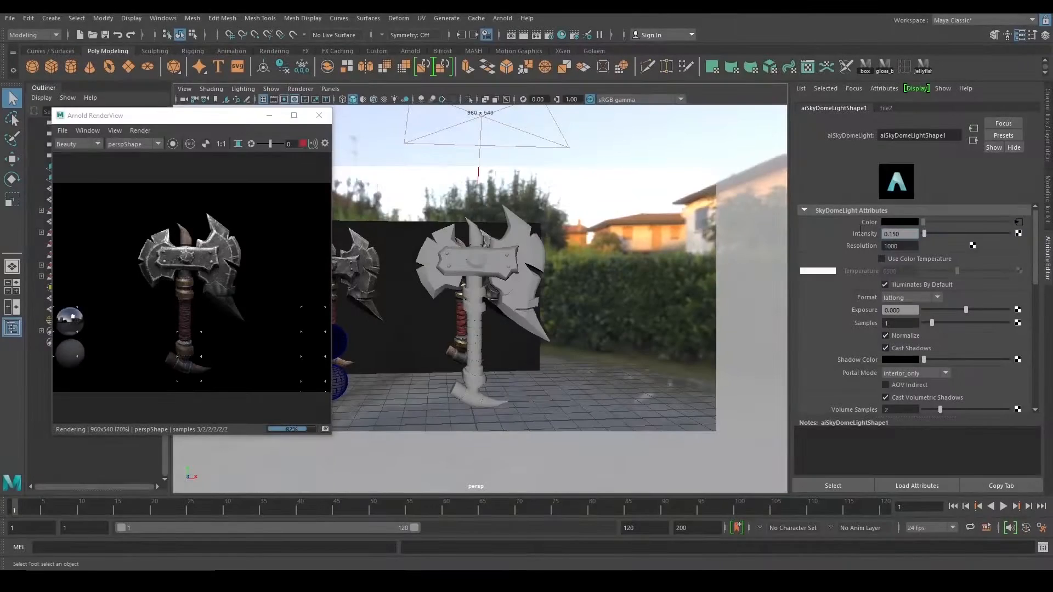
Set the aiSkyDomeLight intensity to 0.12 and inspect the re-rendered axe up close.
{"action": "type", "text": "0."}
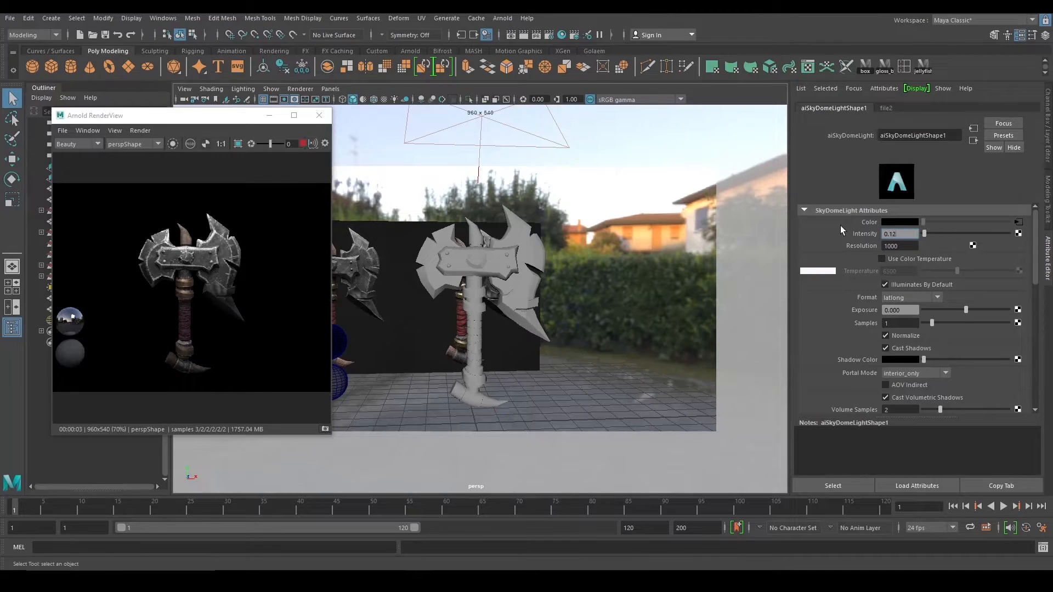
{"action": "type", "text": "12"}
{"action": "key", "text": "Return"}
{"action": "scroll", "coordinate": [208, 303], "scroll_direction": "up", "scroll_amount": 1}
{"action": "middle_click_drag", "start_coordinate": [207, 304], "coordinate": [206, 279]}
{"action": "scroll", "coordinate": [191, 279], "scroll_direction": "up", "scroll_amount": 3}
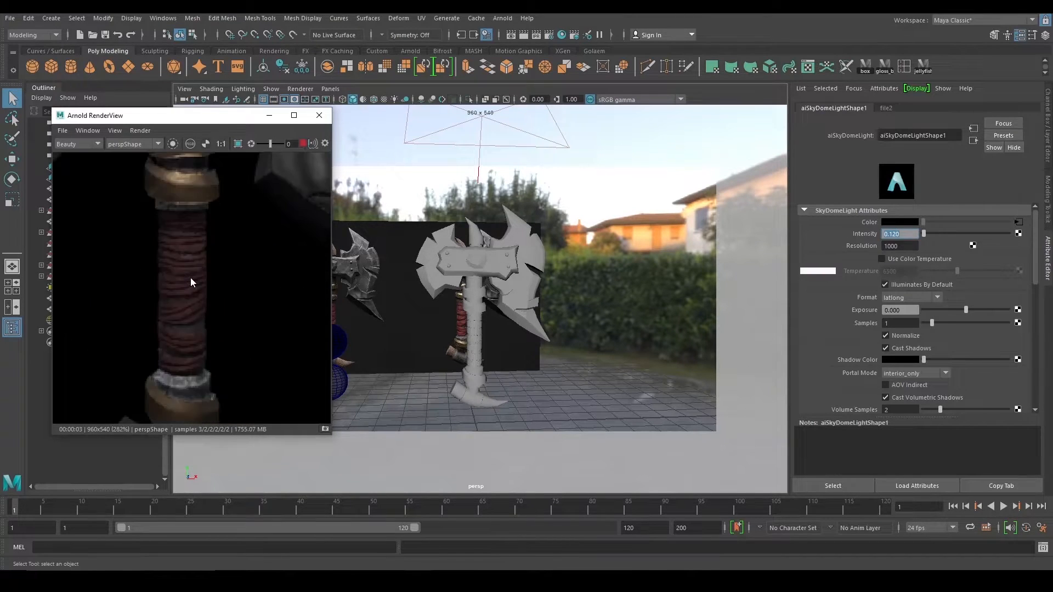
{"action": "scroll", "coordinate": [192, 281], "scroll_direction": "down", "scroll_amount": 3}
{"action": "scroll", "coordinate": [195, 288], "scroll_direction": "down", "scroll_amount": 2}
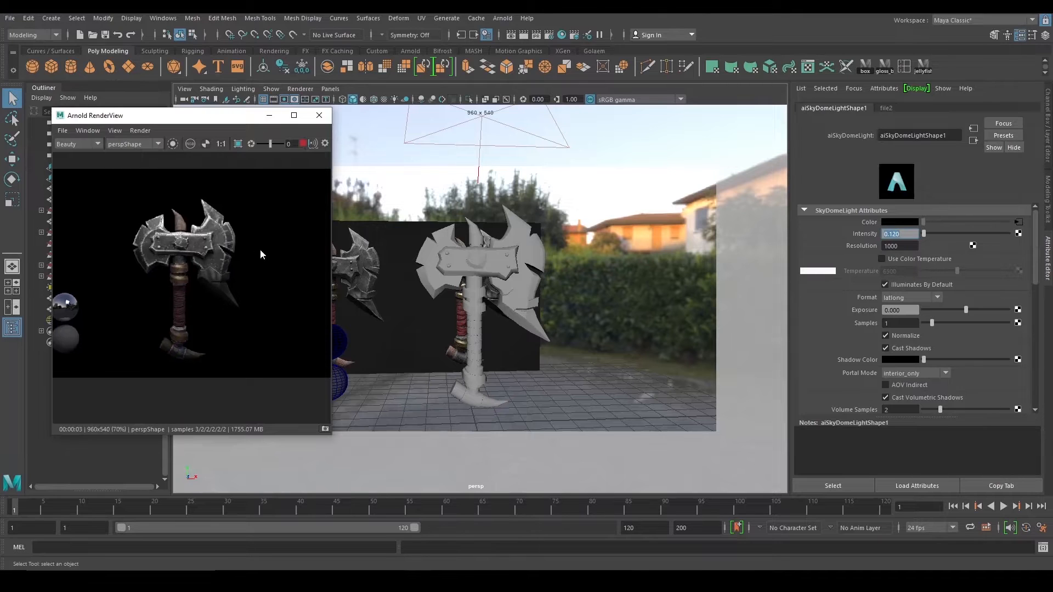
{"action": "scroll", "coordinate": [216, 248], "scroll_direction": "up", "scroll_amount": 2}
{"action": "scroll", "coordinate": [199, 257], "scroll_direction": "down", "scroll_amount": 4}
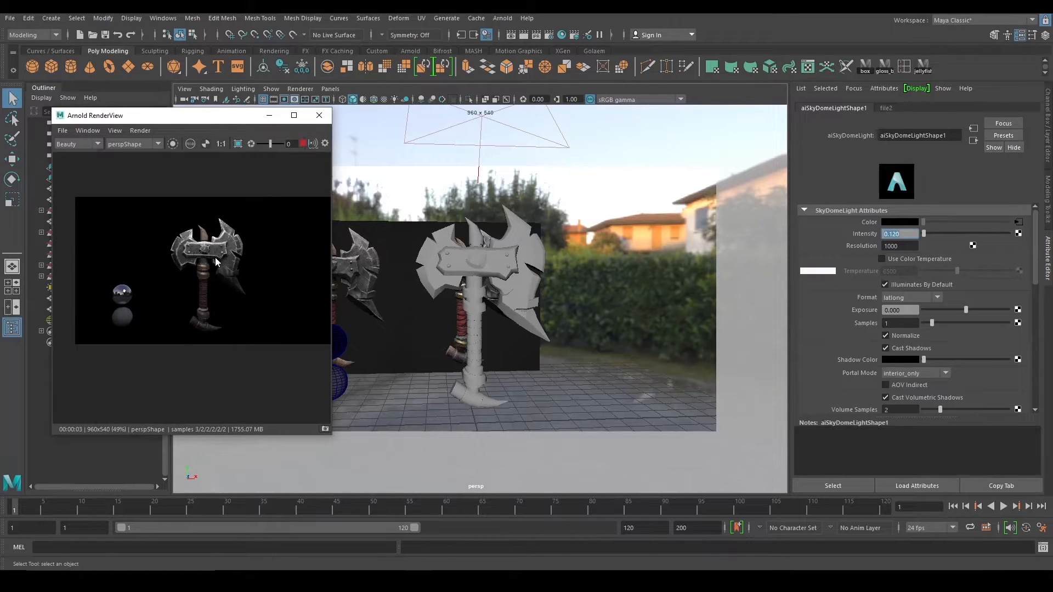
{"action": "scroll", "coordinate": [215, 257], "scroll_direction": "up", "scroll_amount": 2}
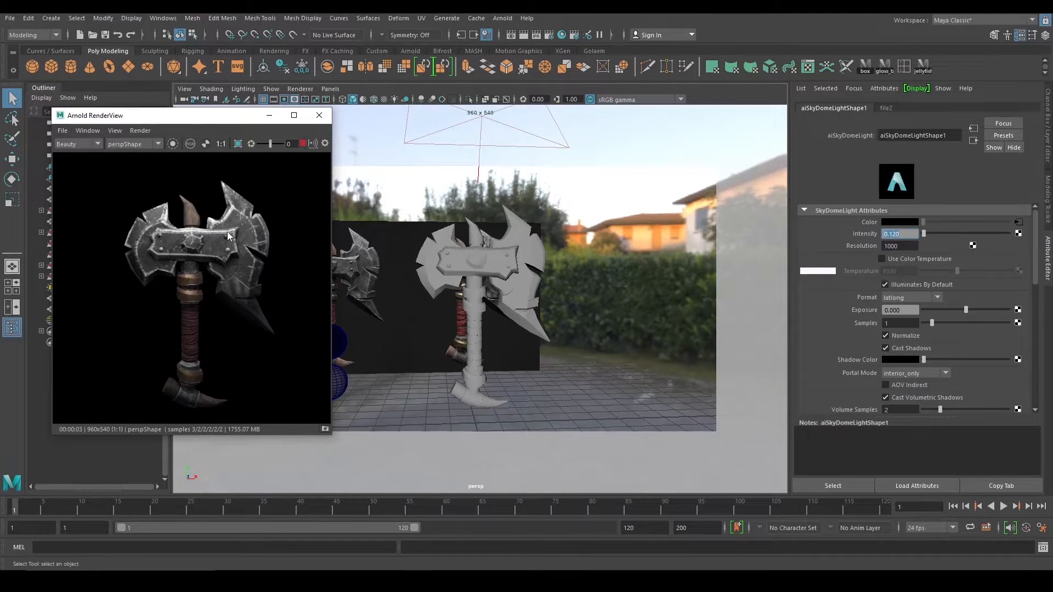
{"action": "scroll", "coordinate": [225, 237], "scroll_direction": "up", "scroll_amount": 2}
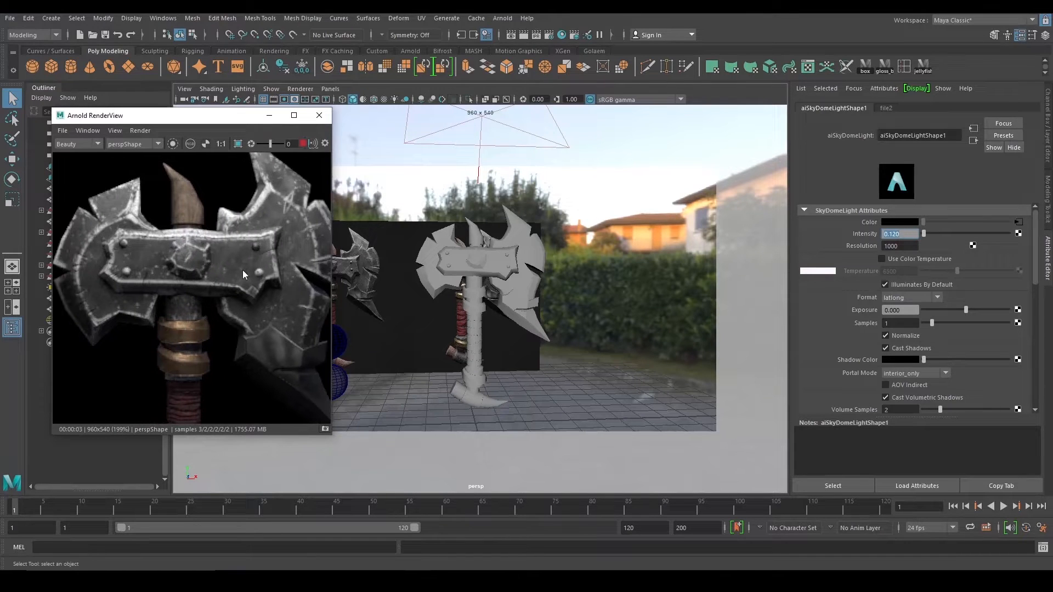
{"action": "scroll", "coordinate": [248, 279], "scroll_direction": "down", "scroll_amount": 2}
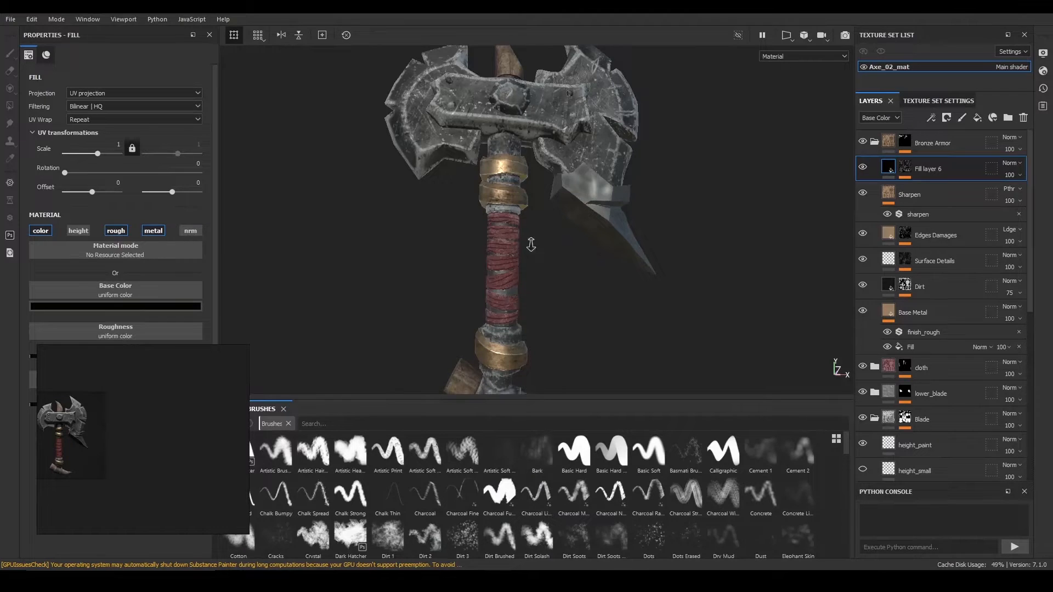
Collapse Bronze Armor, expand the cloth group and select its HSL Perceptive filter.
{"action": "right_click_drag", "start_coordinate": [528, 242], "coordinate": [606, 305], "text": "alt"}
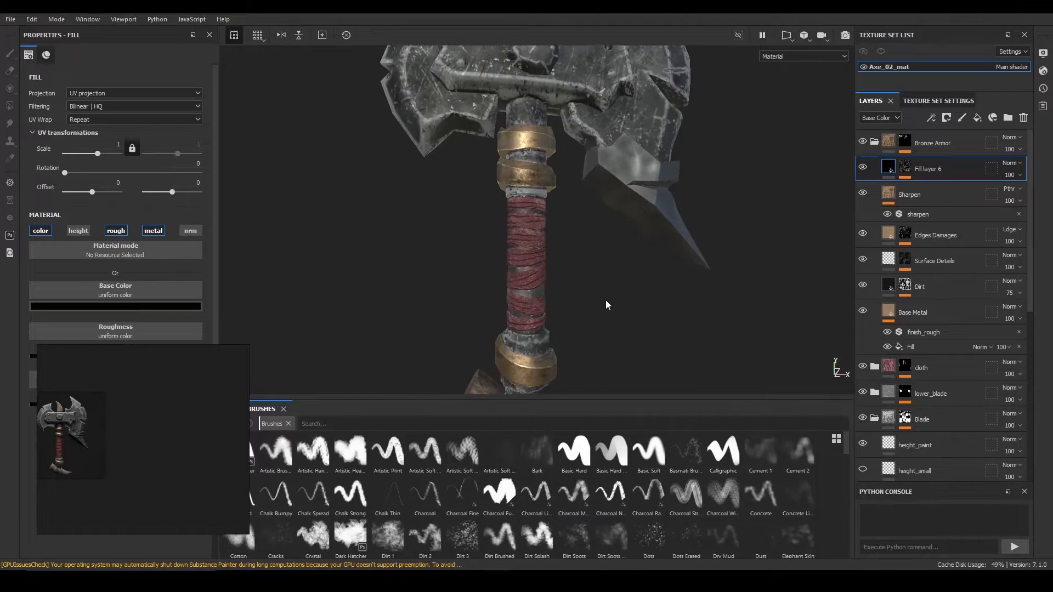
{"action": "left_click_drag", "start_coordinate": [606, 305], "coordinate": [678, 299], "text": "alt"}
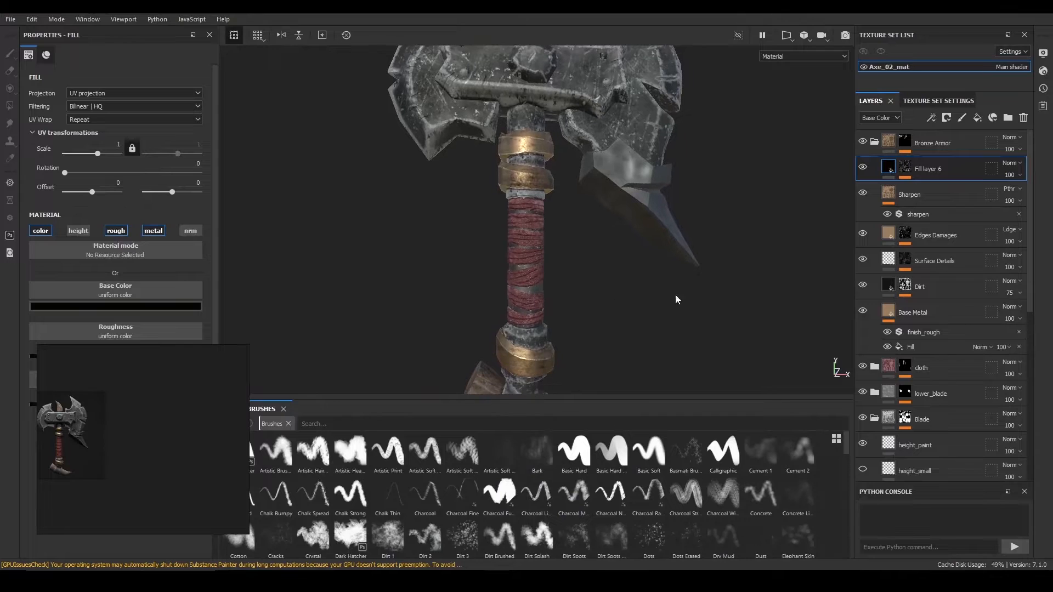
{"action": "left_click", "coordinate": [875, 142]}
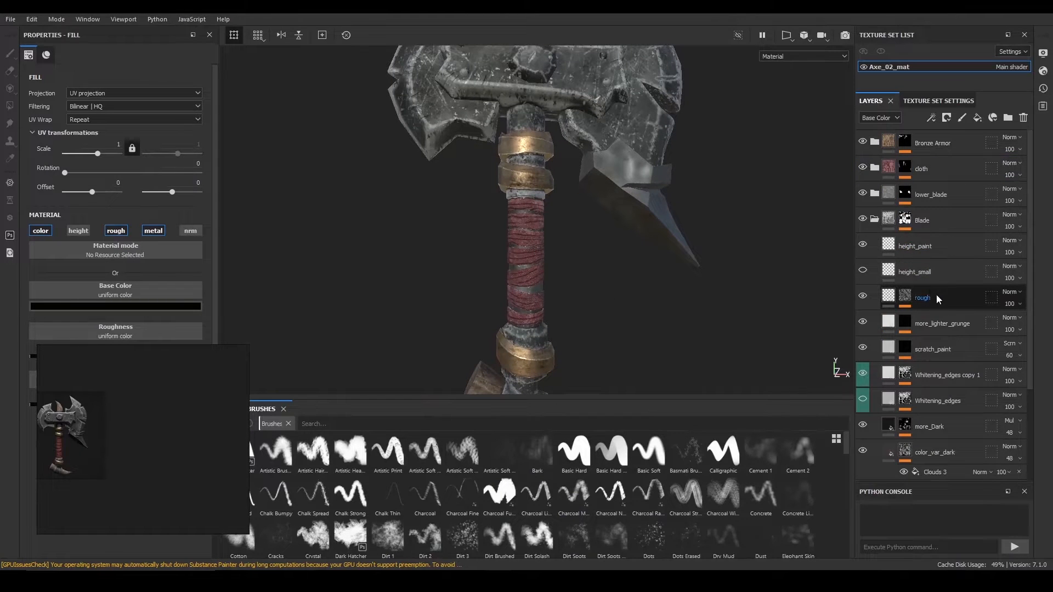
{"action": "left_click", "coordinate": [875, 168]}
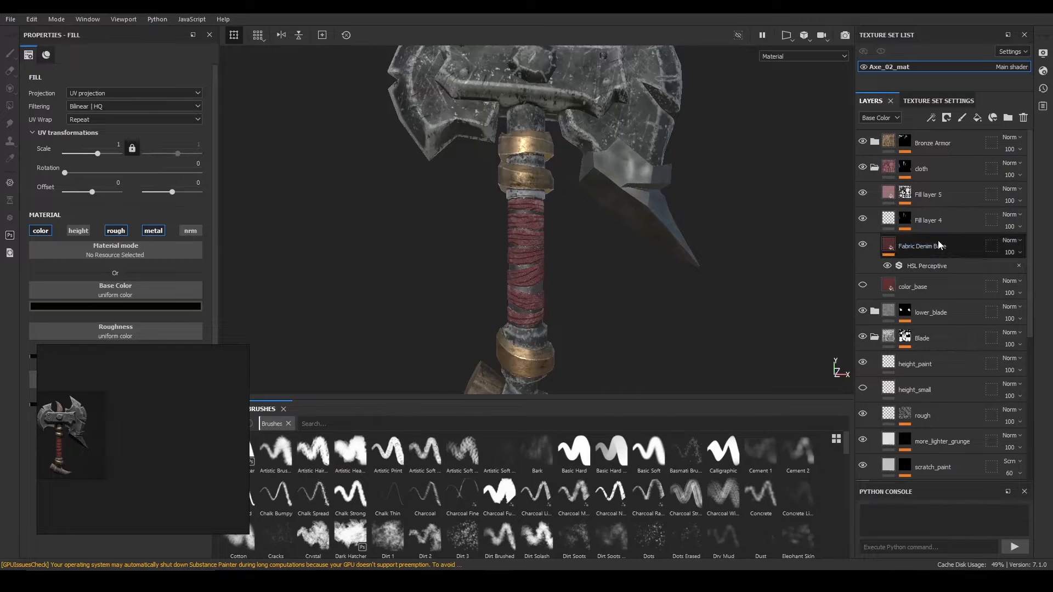
{"action": "left_click", "coordinate": [937, 265]}
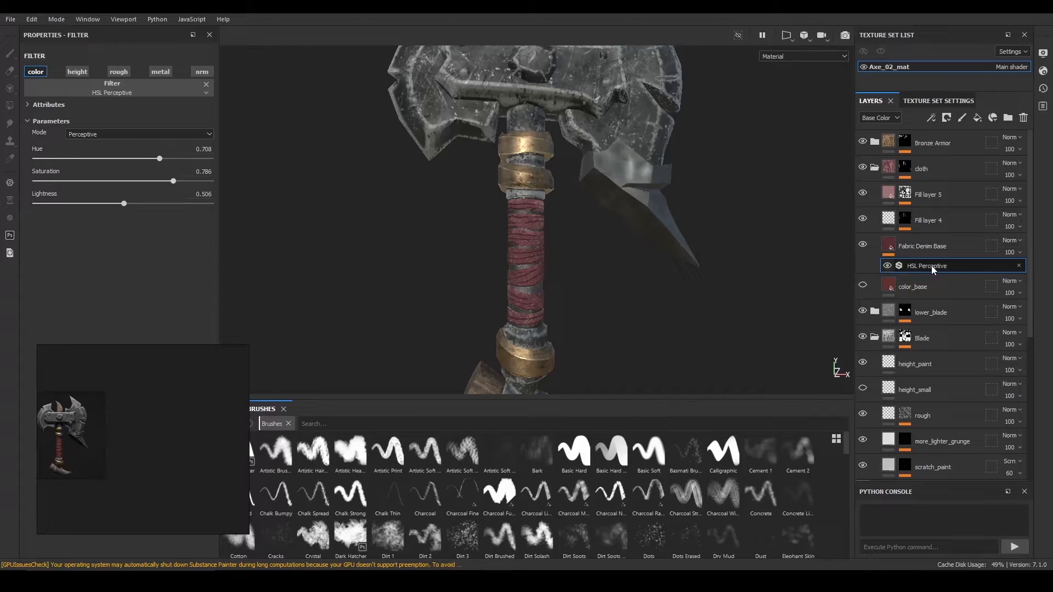
Duplicate the cloth's HSL Perceptive filter and hide the copy to compare the cloth.
{"action": "key", "text": "ctrl+d"}
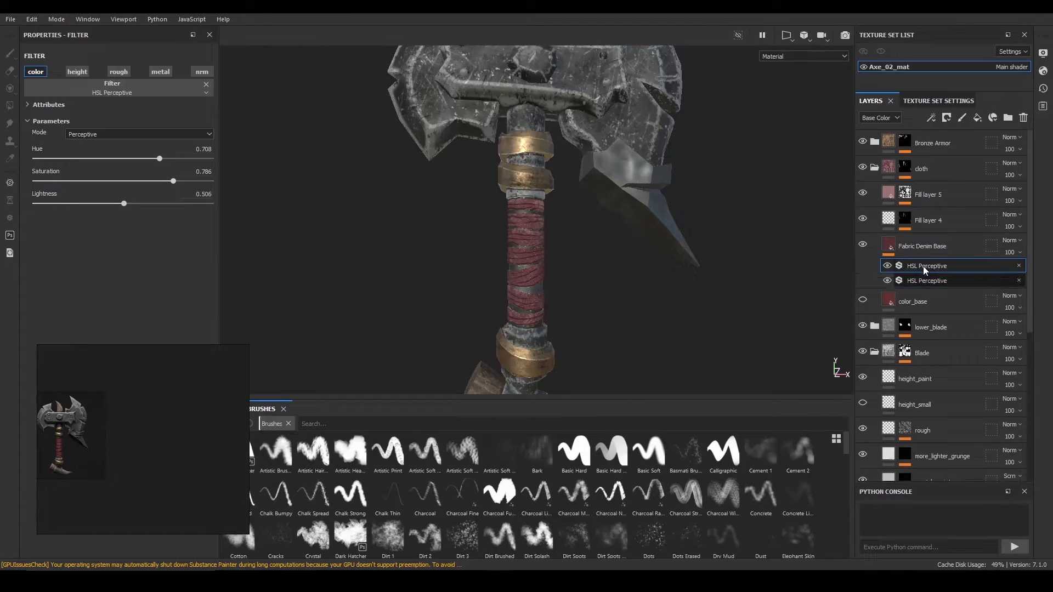
{"action": "left_click", "coordinate": [887, 280]}
{"action": "left_click", "coordinate": [886, 265]}
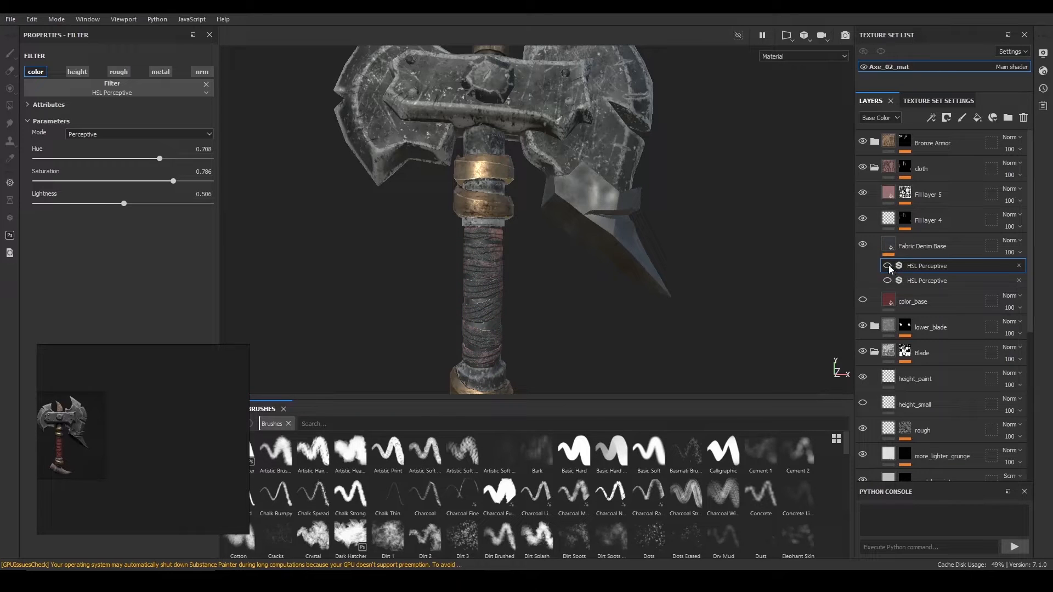
{"action": "right_click_drag", "start_coordinate": [631, 277], "coordinate": [627, 254], "text": "alt"}
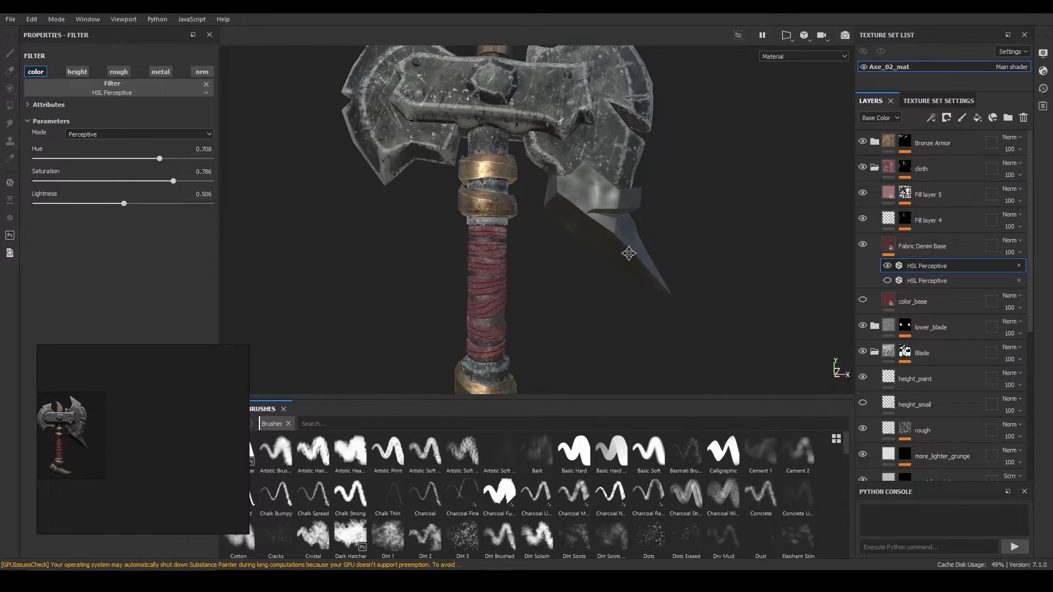
{"action": "middle_click_drag", "start_coordinate": [627, 254], "coordinate": [636, 241], "text": "alt"}
{"action": "right_click_drag", "start_coordinate": [635, 240], "coordinate": [674, 296], "text": "alt"}
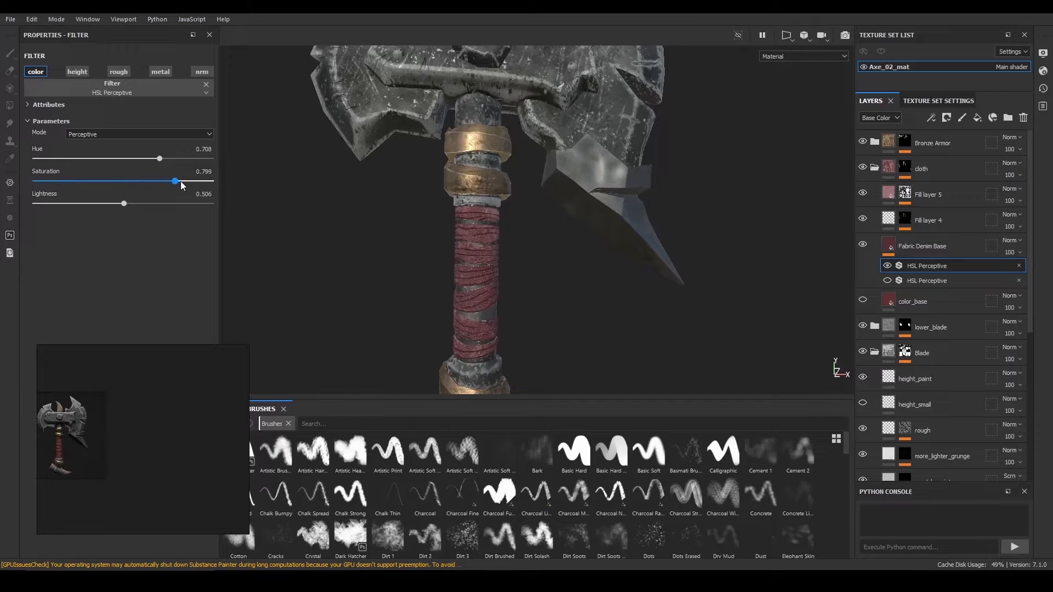
Tune the original HSL Perceptive filter to saturation 0.84 and lightness 0.514.
{"action": "left_click_drag", "start_coordinate": [181, 182], "coordinate": [186, 183]}
{"action": "left_click_drag", "start_coordinate": [124, 204], "coordinate": [129, 204]}
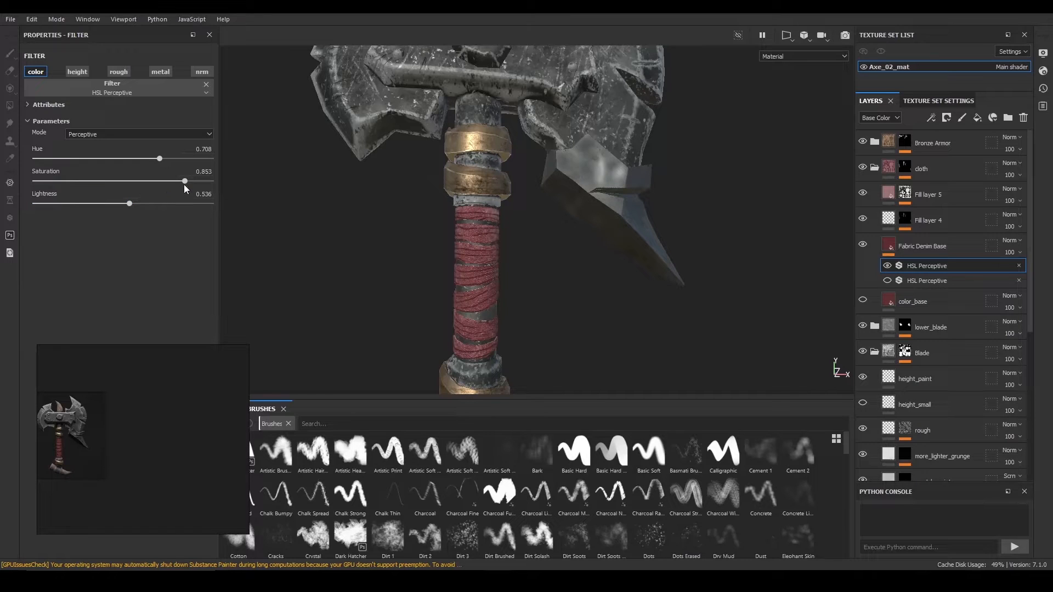
{"action": "left_click_drag", "start_coordinate": [184, 182], "coordinate": [167, 189]}
{"action": "left_click_drag", "start_coordinate": [121, 211], "coordinate": [124, 209]}
{"action": "left_click_drag", "start_coordinate": [372, 205], "coordinate": [353, 193], "text": "alt"}
{"action": "left_click_drag", "start_coordinate": [179, 181], "coordinate": [183, 184]}
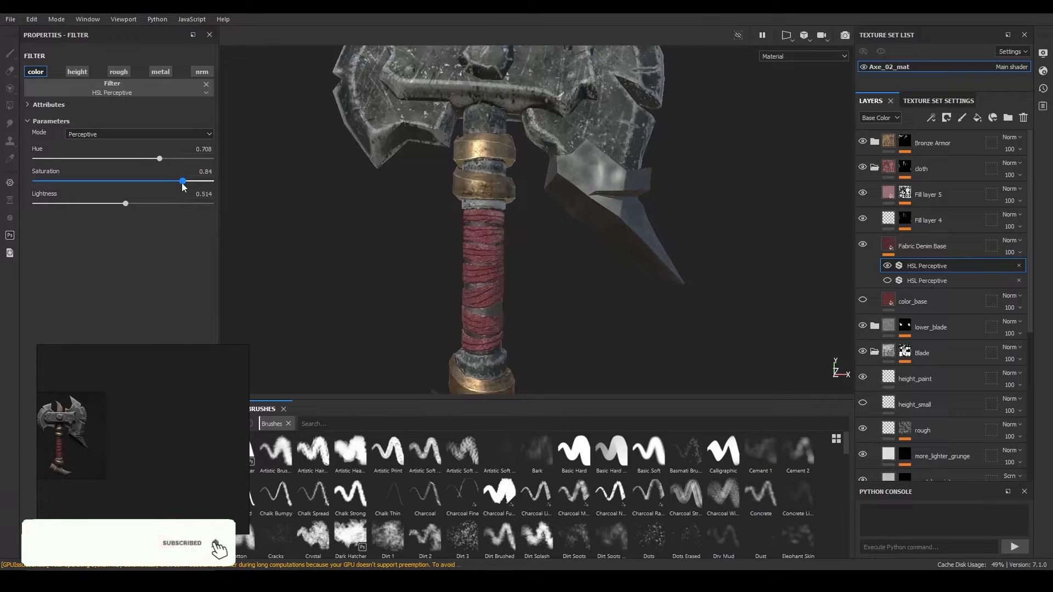
{"action": "scroll", "coordinate": [389, 137], "scroll_direction": "down", "scroll_amount": 3}
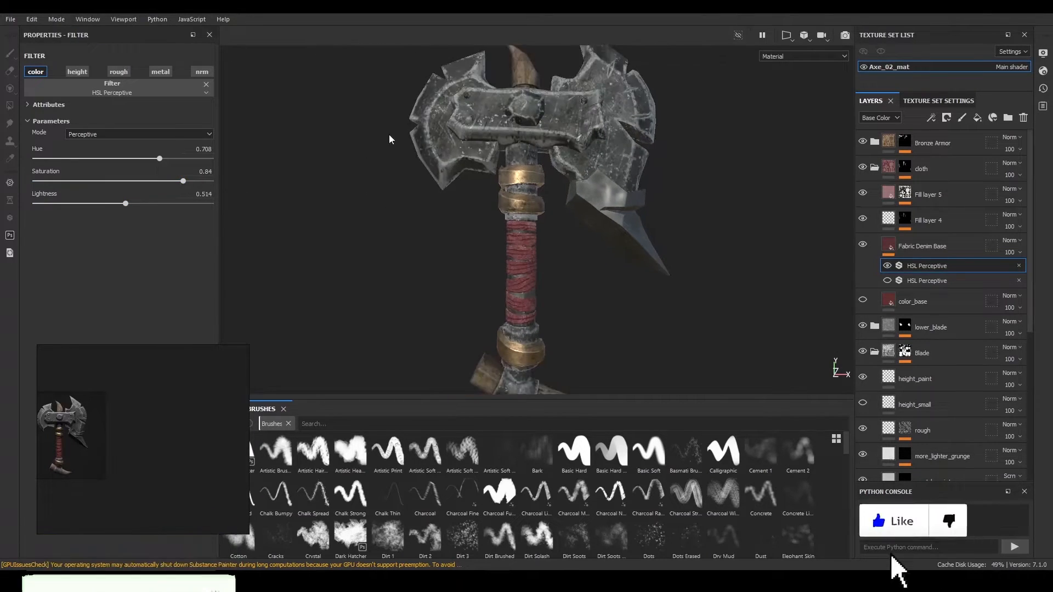
{"action": "scroll", "coordinate": [471, 137], "scroll_direction": "up", "scroll_amount": 2}
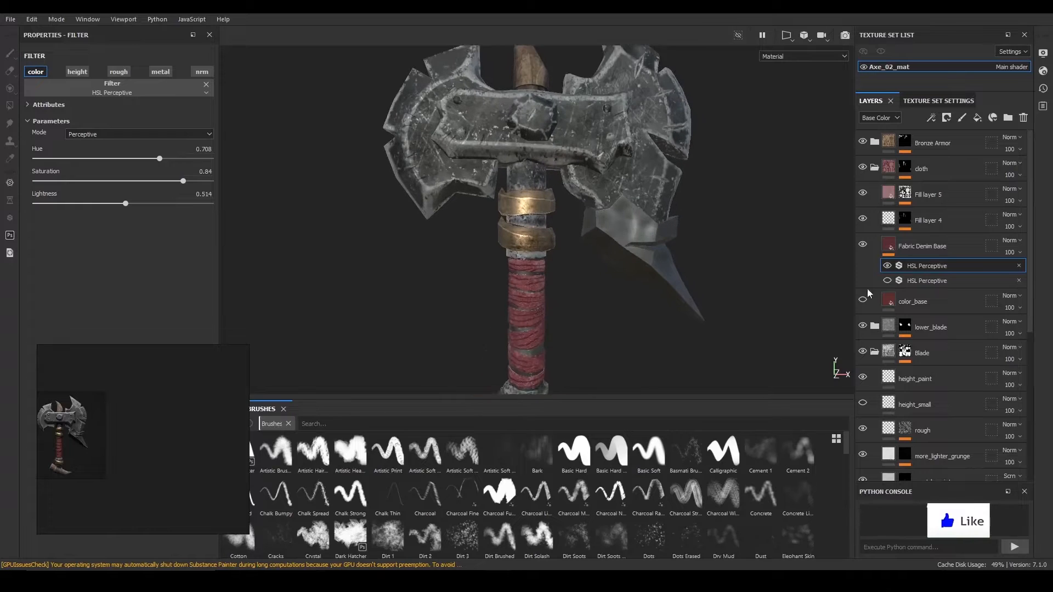
Collapse the cloth group and frame the axe head's blade face.
{"action": "left_click", "coordinate": [875, 168]}
{"action": "left_click_drag", "start_coordinate": [722, 162], "coordinate": [411, 117], "text": "alt"}
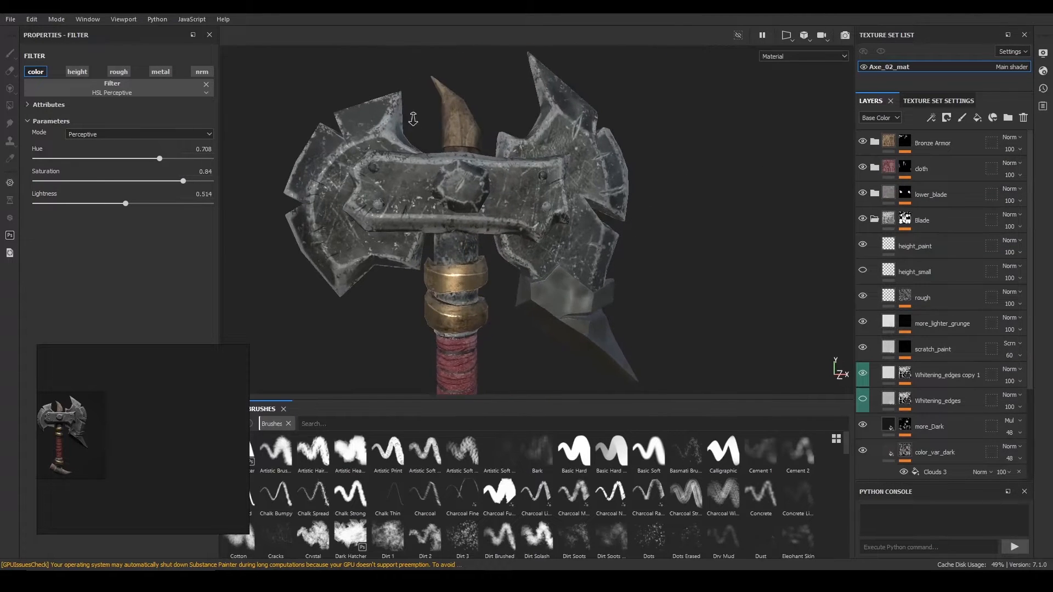
{"action": "right_click_drag", "start_coordinate": [411, 117], "coordinate": [627, 241], "text": "alt"}
{"action": "middle_click_drag", "start_coordinate": [433, 181], "coordinate": [603, 252], "text": "alt"}
{"action": "left_click_drag", "start_coordinate": [488, 246], "coordinate": [519, 213], "text": "alt"}
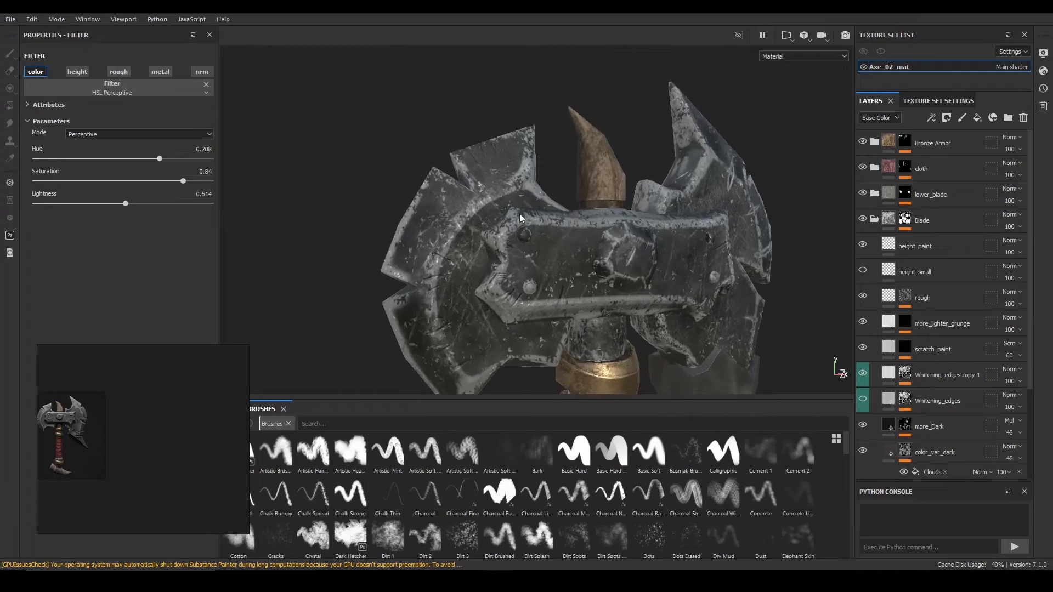
{"action": "right_click_drag", "start_coordinate": [519, 213], "coordinate": [559, 284], "text": "alt"}
{"action": "left_click_drag", "start_coordinate": [559, 284], "coordinate": [570, 245], "text": "alt"}
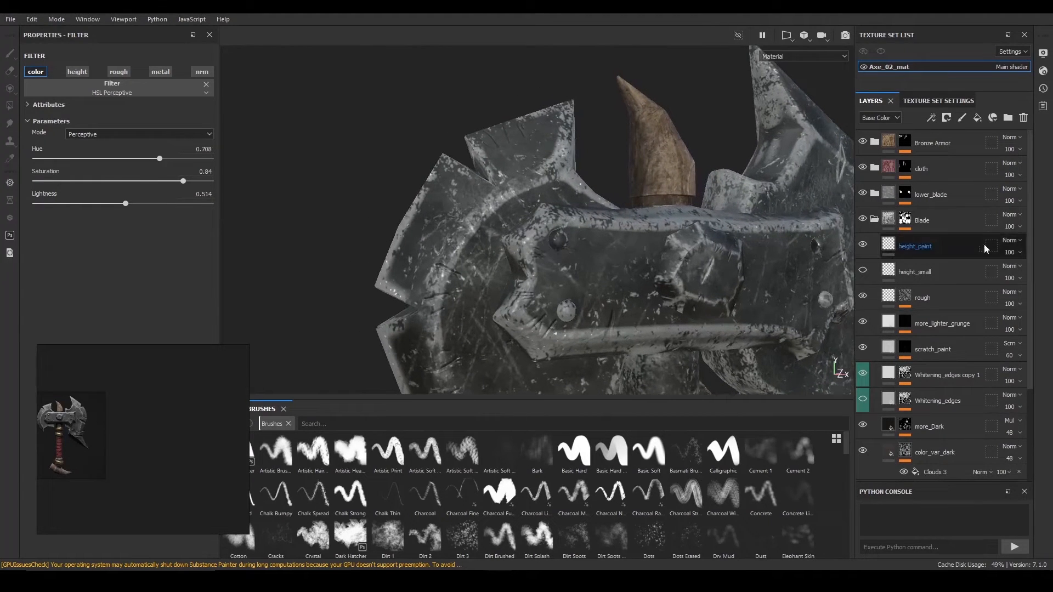
Select the Whitening_edges copy 1 mask in the Blade group and show its effects.
{"action": "left_click", "coordinate": [875, 220]}
{"action": "left_click", "coordinate": [875, 220]}
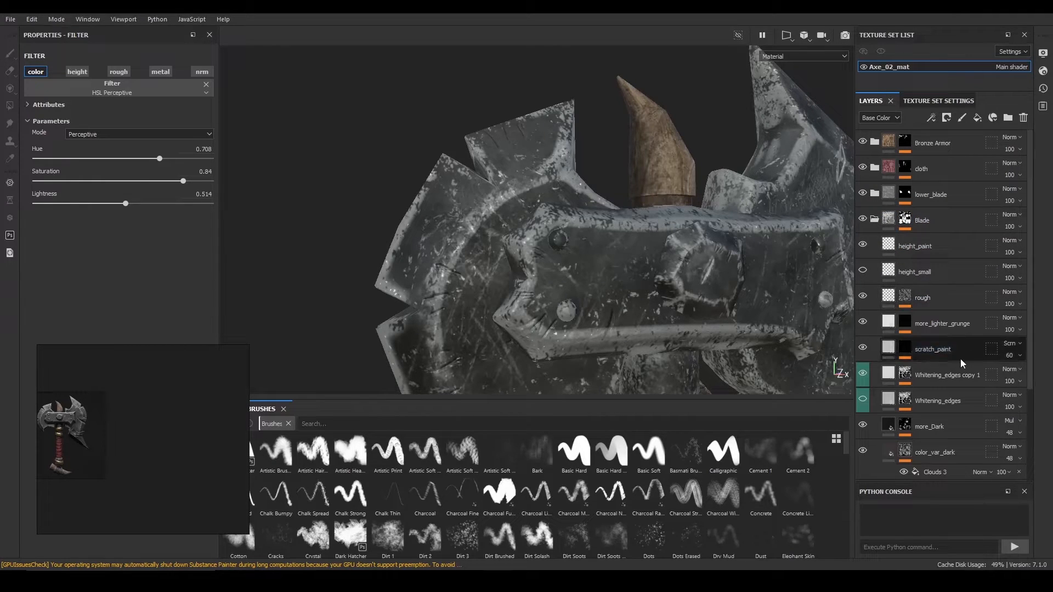
{"action": "scroll", "coordinate": [932, 367], "scroll_direction": "down", "scroll_amount": 2}
{"action": "left_click", "coordinate": [889, 307]}
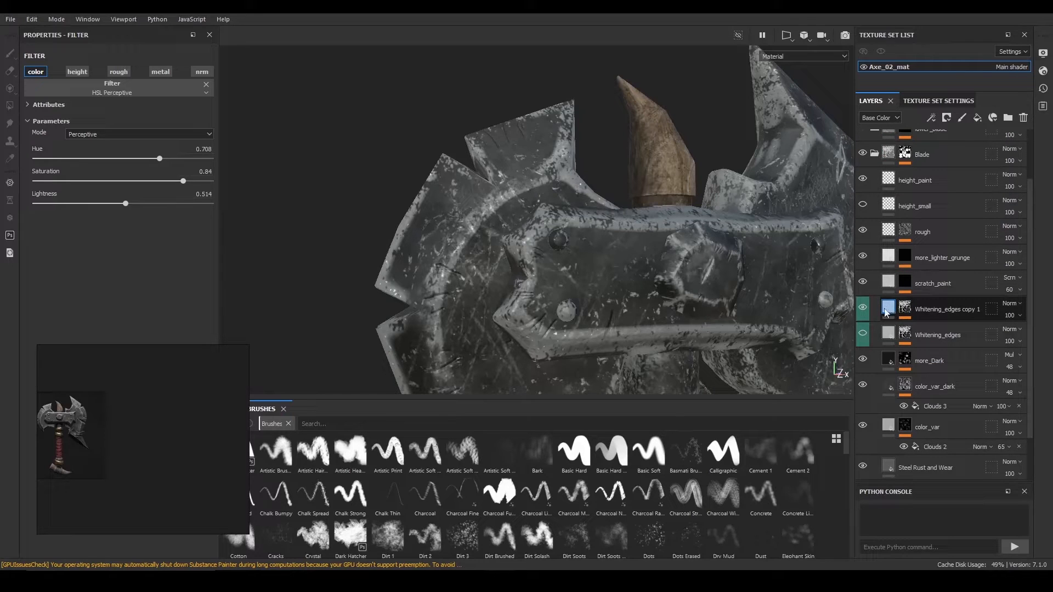
{"action": "left_click", "coordinate": [904, 309]}
{"action": "left_click", "coordinate": [932, 329]}
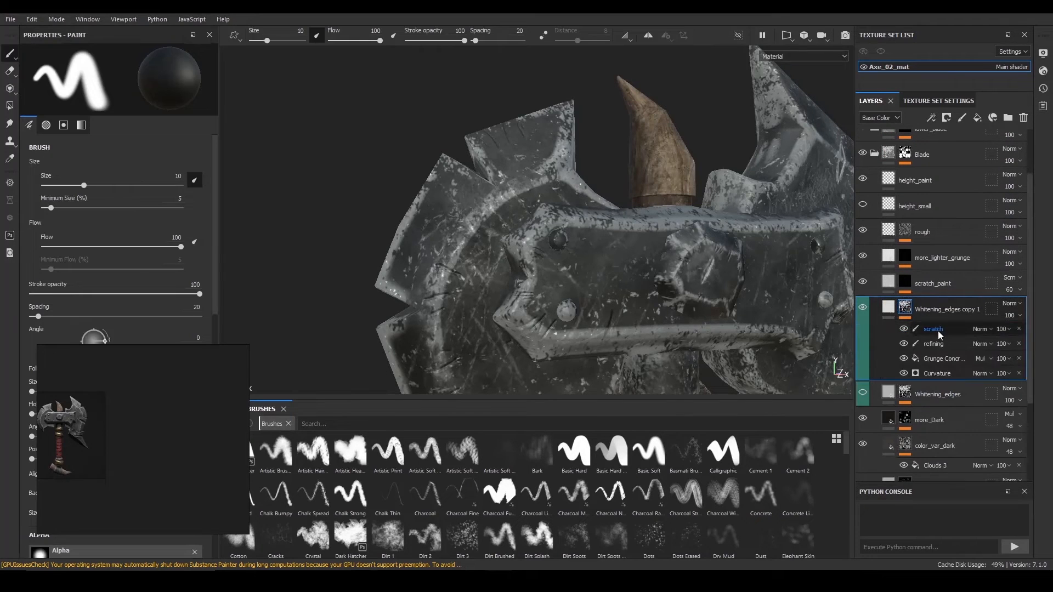
Select the scratch paint effect and load the Dirt 1 brush at size 0.44.
{"action": "left_click", "coordinate": [938, 332]}
{"action": "left_click_drag", "start_coordinate": [465, 227], "coordinate": [420, 233], "text": "alt"}
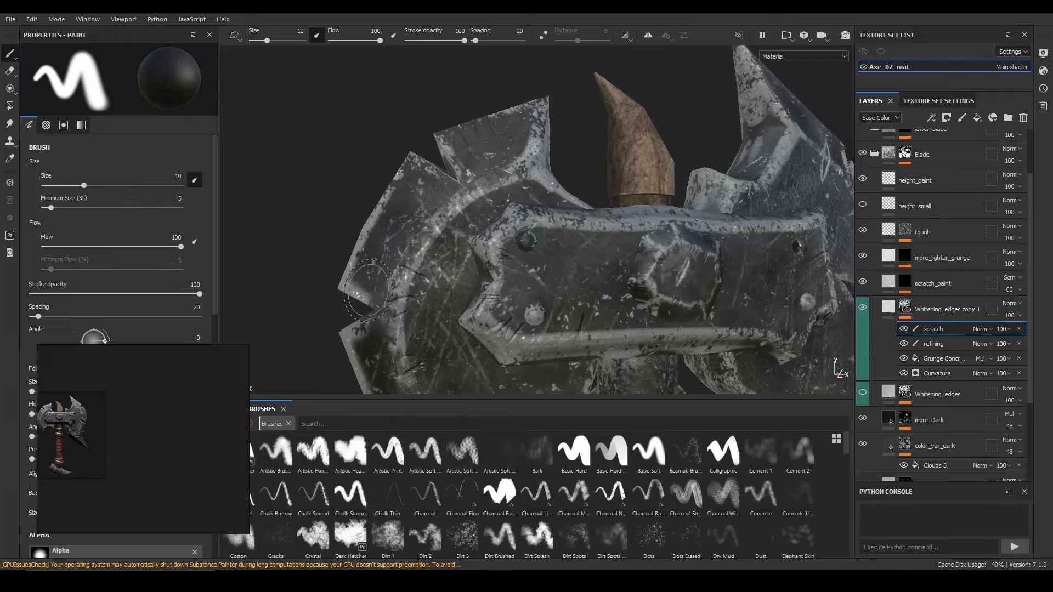
{"action": "key", "text": "bracketleft"}
{"action": "key", "text": "bracketleft"}
{"action": "key", "text": "bracketleft"}
{"action": "key", "text": "bracketleft"}
{"action": "key", "text": "bracketleft"}
{"action": "key", "text": "bracketleft"}
{"action": "key", "text": "bracketleft"}
{"action": "key", "text": "bracketleft"}
{"action": "key", "text": "bracketleft"}
{"action": "key", "text": "bracketleft"}
{"action": "key", "text": "bracketleft"}
{"action": "key", "text": "bracketleft"}
{"action": "key", "text": "bracketleft"}
{"action": "key", "text": "bracketleft"}
{"action": "key", "text": "bracketleft"}
{"action": "key", "text": "bracketleft"}
{"action": "key", "text": "bracketleft"}
{"action": "key", "text": "bracketleft"}
{"action": "key", "text": "bracketleft"}
{"action": "key", "text": "bracketleft"}
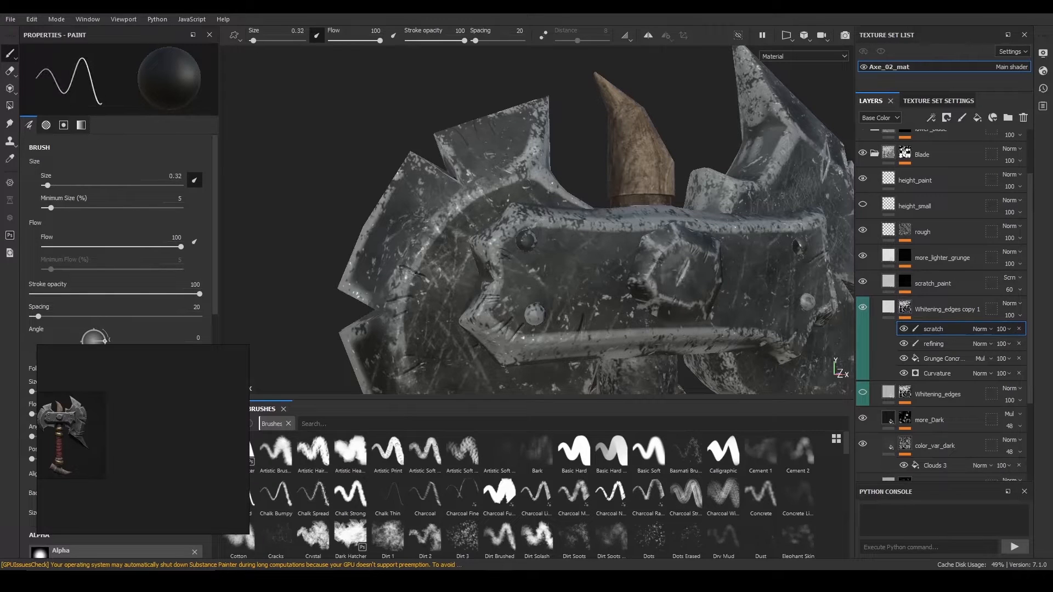
{"action": "left_click", "coordinate": [396, 537]}
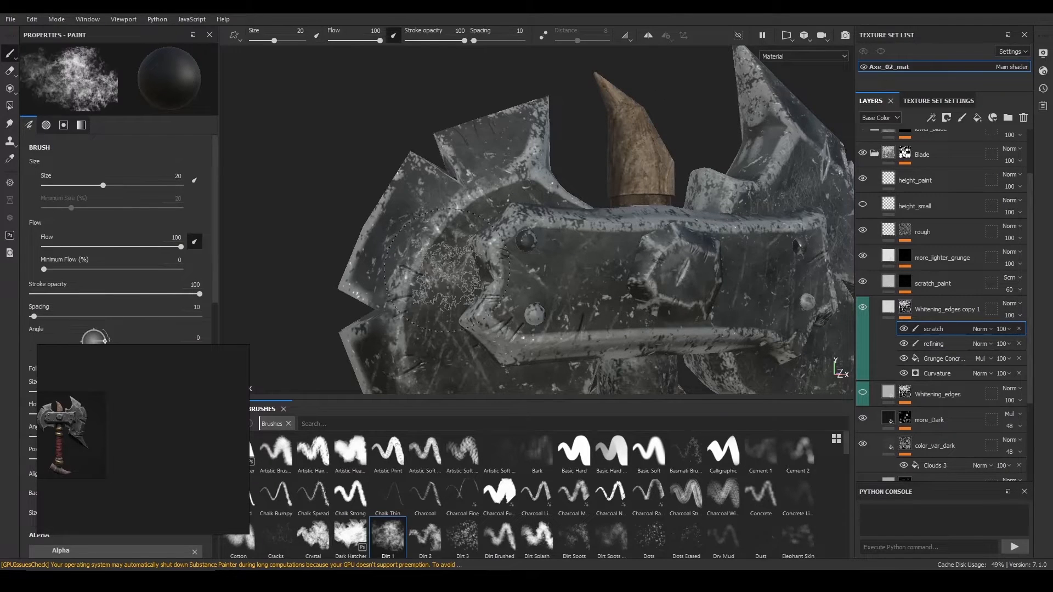
{"action": "key", "text": "bracketleft"}
{"action": "key", "text": "bracketleft"}
{"action": "key", "text": "bracketleft"}
{"action": "key", "text": "bracketleft"}
{"action": "key", "text": "bracketleft"}
{"action": "key", "text": "bracketleft"}
{"action": "key", "text": "bracketleft"}
{"action": "key", "text": "bracketleft"}
{"action": "key", "text": "bracketleft"}
{"action": "key", "text": "bracketleft"}
{"action": "key", "text": "bracketleft"}
{"action": "key", "text": "bracketleft"}
{"action": "key", "text": "bracketleft"}
{"action": "key", "text": "bracketleft"}
{"action": "key", "text": "bracketleft"}
{"action": "key", "text": "bracketleft"}
{"action": "key", "text": "bracketleft"}
{"action": "key", "text": "bracketleft"}
{"action": "key", "text": "bracketleft"}
{"action": "key", "text": "bracketleft"}
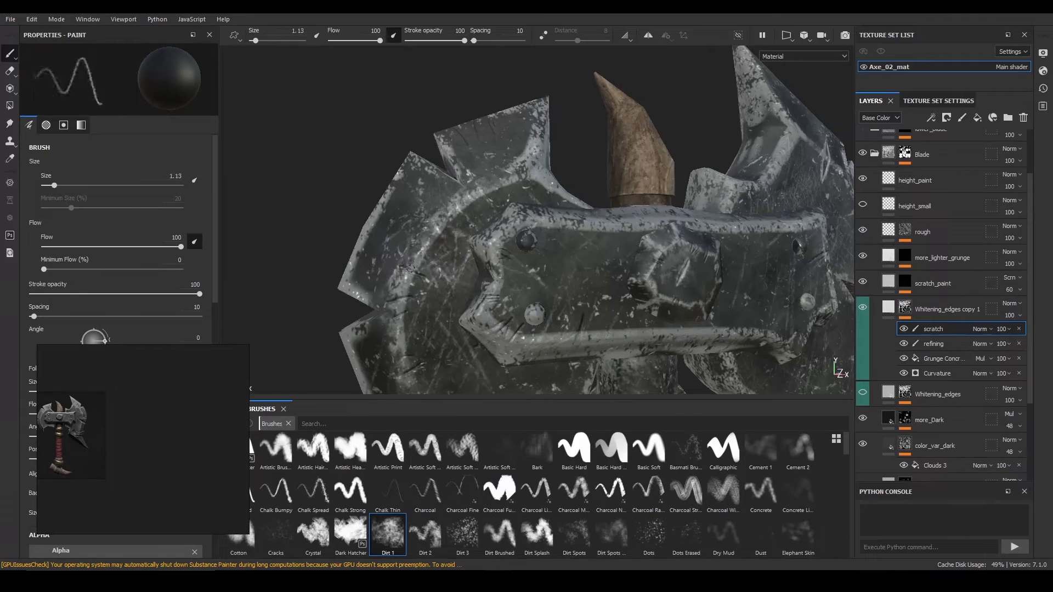
{"action": "key", "text": "bracketleft"}
{"action": "key", "text": "bracketleft"}
{"action": "key", "text": "bracketleft"}
{"action": "key", "text": "bracketleft"}
{"action": "key", "text": "bracketleft"}
{"action": "key", "text": "bracketleft"}
{"action": "key", "text": "bracketleft"}
{"action": "key", "text": "bracketleft"}
{"action": "key", "text": "bracketleft"}
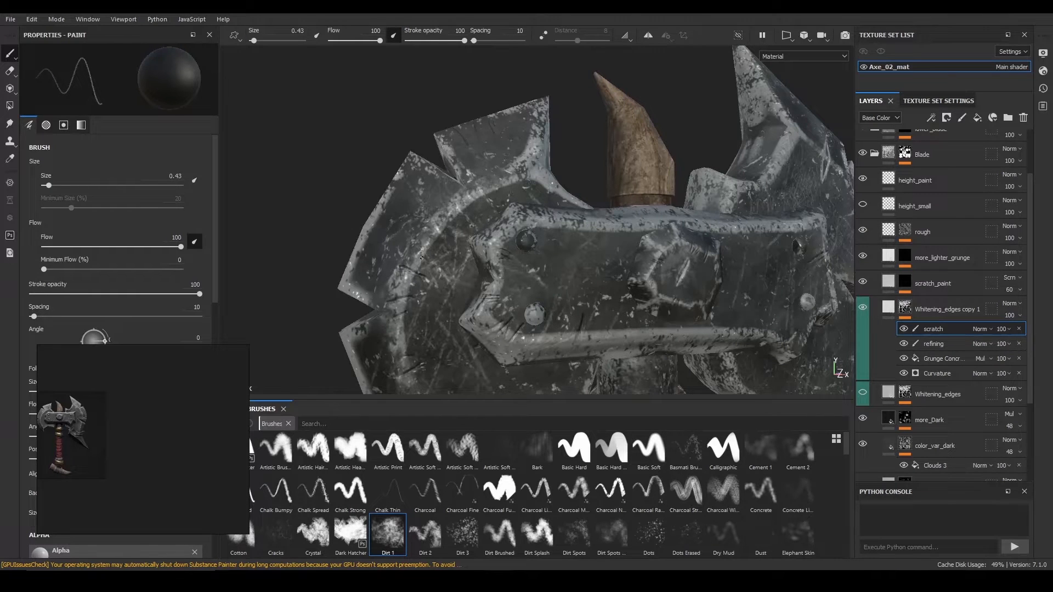
Paint fine scratch strokes on the blade, then hide Whitening_edges copy 1 to compare.
{"action": "middle_click_drag", "start_coordinate": [422, 257], "coordinate": [456, 241], "text": "alt"}
{"action": "right_click_drag", "start_coordinate": [456, 241], "coordinate": [568, 248], "text": "alt"}
{"action": "left_click_drag", "start_coordinate": [568, 248], "coordinate": [431, 286], "text": "alt"}
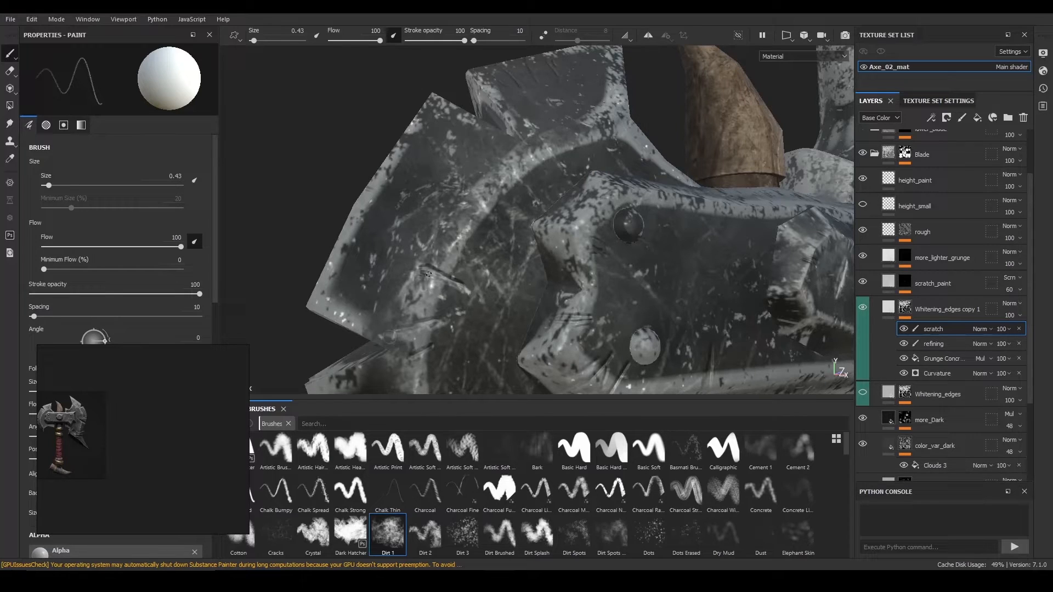
{"action": "right_click_drag", "start_coordinate": [503, 273], "coordinate": [522, 262], "text": "alt"}
{"action": "middle_click_drag", "start_coordinate": [521, 263], "coordinate": [506, 182], "text": "alt"}
{"action": "left_click_drag", "start_coordinate": [506, 182], "coordinate": [518, 248], "text": "alt"}
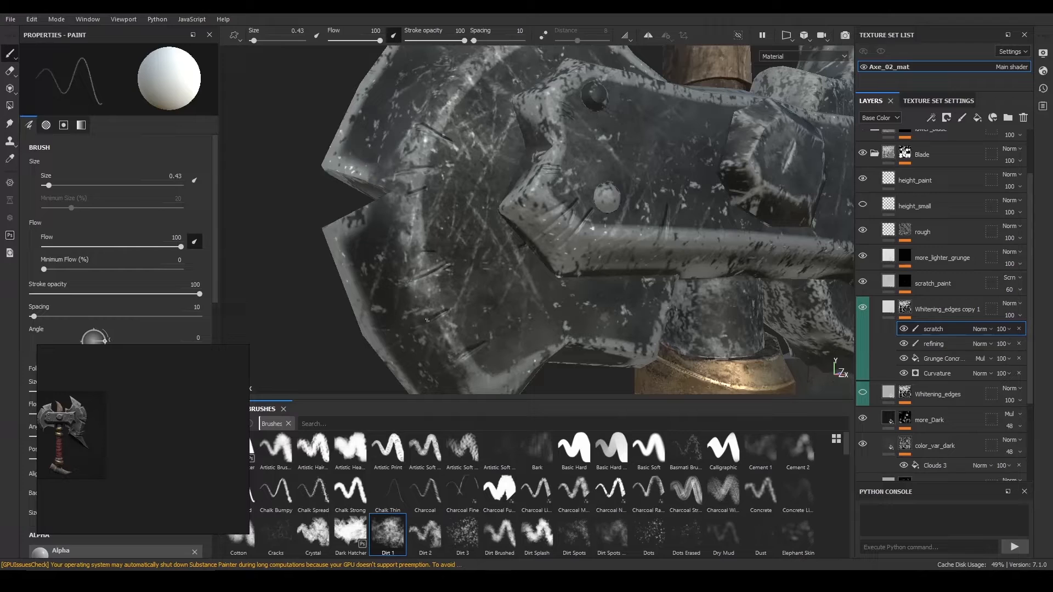
{"action": "left_click_drag", "start_coordinate": [428, 318], "coordinate": [444, 310]}
{"action": "mouse_move", "coordinate": [407, 193]}
{"action": "left_mouse_down"}
{"action": "mouse_move", "coordinate": [431, 187]}
{"action": "mouse_move", "coordinate": [455, 225]}
{"action": "mouse_move", "coordinate": [431, 249]}
{"action": "mouse_move", "coordinate": [445, 236]}
{"action": "mouse_move", "coordinate": [446, 257]}
{"action": "mouse_move", "coordinate": [427, 248]}
{"action": "left_mouse_up"}
{"action": "key", "text": "x"}
{"action": "key", "text": "x"}
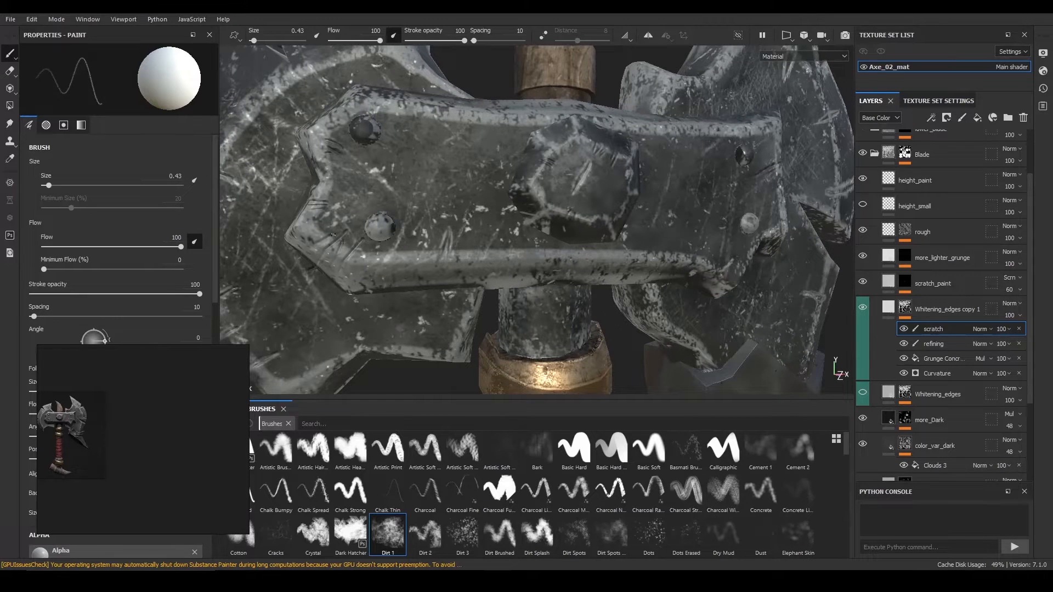
{"action": "left_click_drag", "start_coordinate": [825, 250], "coordinate": [751, 176], "text": "alt"}
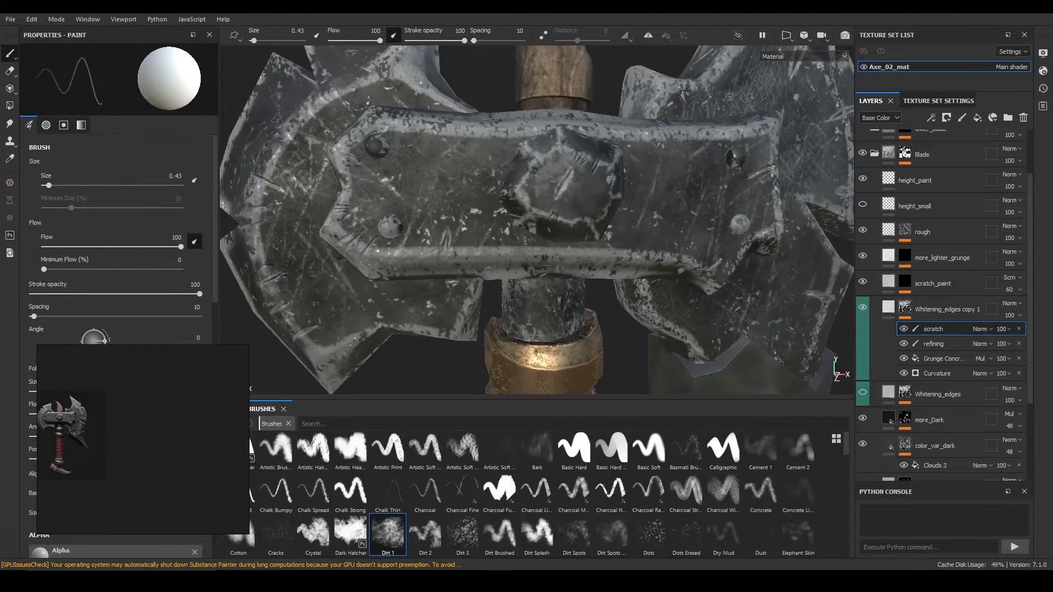
{"action": "right_click_drag", "start_coordinate": [723, 145], "coordinate": [745, 220], "text": "alt"}
{"action": "left_click", "coordinate": [862, 307]}
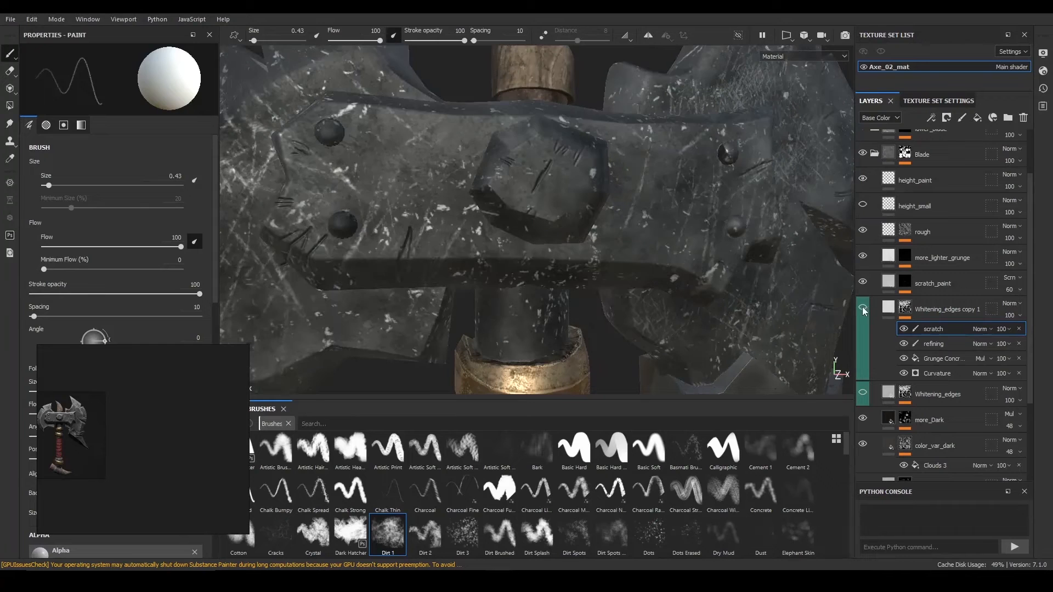
Show Whitening_edges copy 1 again, select its refining layer and resize the brush.
{"action": "left_click", "coordinate": [863, 307]}
{"action": "left_click", "coordinate": [933, 343]}
{"action": "right_click_drag", "start_coordinate": [326, 128], "coordinate": [359, 114], "text": "ctrl"}
{"action": "mouse_move", "coordinate": [586, 137]}
{"action": "left_mouse_down", "text": "alt"}
{"action": "mouse_move", "coordinate": [613, 184]}
{"action": "mouse_move", "coordinate": [620, 151]}
{"action": "left_mouse_up", "text": "alt"}
{"action": "right_click_drag", "start_coordinate": [706, 161], "coordinate": [639, 183], "text": "alt"}
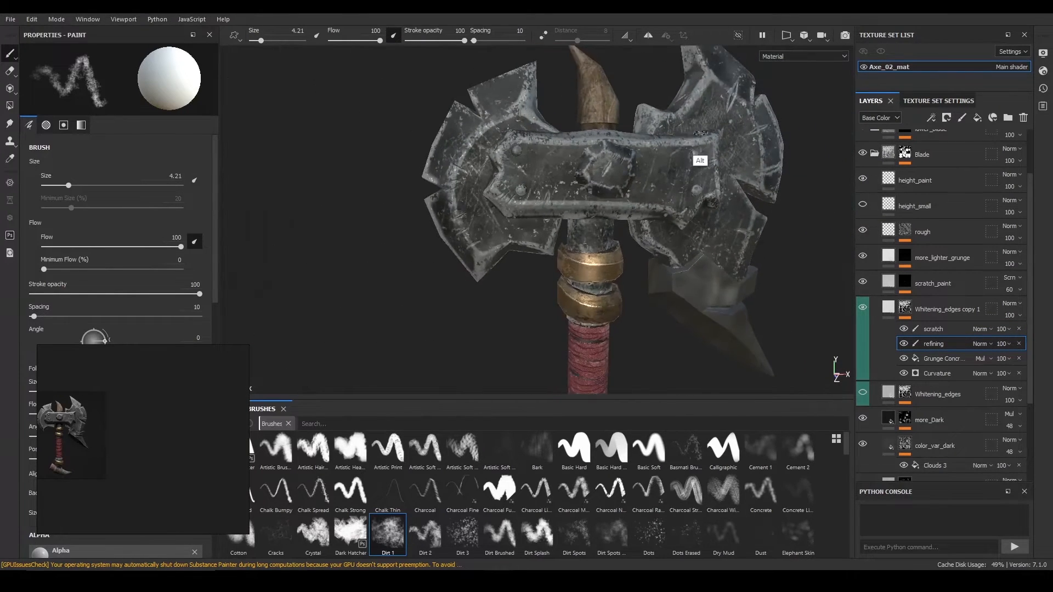
{"action": "mouse_move", "coordinate": [710, 133]}
{"action": "left_mouse_down", "text": "alt"}
{"action": "mouse_move", "coordinate": [616, 213]}
{"action": "mouse_move", "coordinate": [576, 209]}
{"action": "left_mouse_up", "text": "alt"}
{"action": "right_click_drag", "start_coordinate": [427, 200], "coordinate": [482, 211], "text": "alt"}
{"action": "middle_click_drag", "start_coordinate": [466, 211], "coordinate": [534, 212], "text": "alt"}
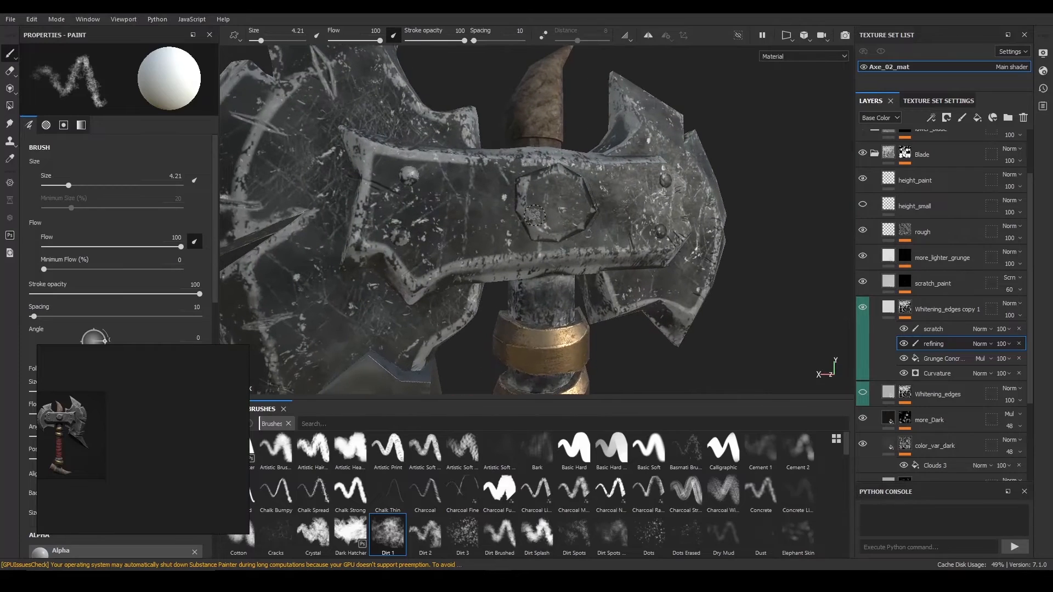
{"action": "left_click_drag", "start_coordinate": [452, 208], "coordinate": [568, 191], "text": "alt"}
{"action": "mouse_move", "coordinate": [433, 225]}
{"action": "left_mouse_down", "text": "alt"}
{"action": "mouse_move", "coordinate": [661, 178]}
{"action": "mouse_move", "coordinate": [512, 159]}
{"action": "mouse_move", "coordinate": [548, 159]}
{"action": "left_mouse_up", "text": "alt"}
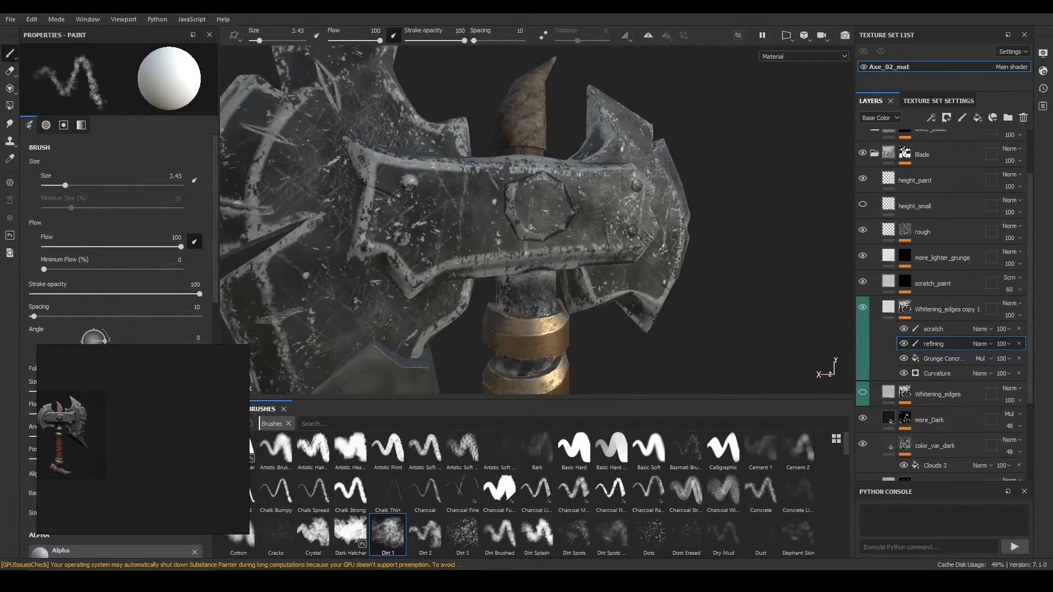
{"action": "key", "text": "bracketleft"}
{"action": "key", "text": "bracketleft"}
{"action": "key", "text": "bracketleft"}
{"action": "key", "text": "bracketleft"}
Paint black over the edge wear near the right blade's lower corner with a 1.11 brush.
{"action": "right_click_drag", "start_coordinate": [370, 143], "coordinate": [355, 209], "text": "alt"}
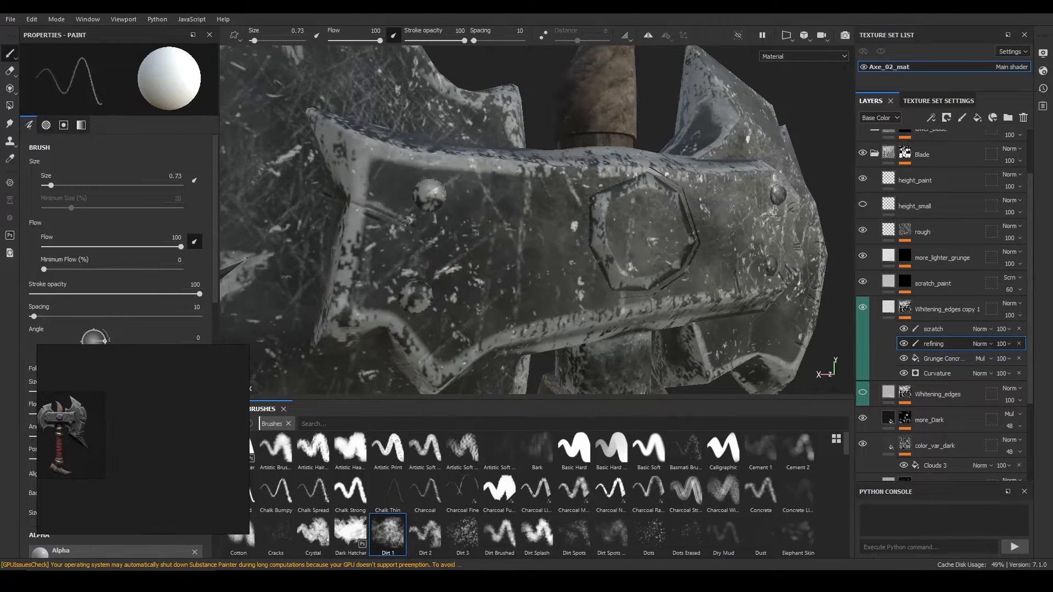
{"action": "right_click_drag", "start_coordinate": [422, 307], "coordinate": [409, 266], "text": "alt"}
{"action": "left_click_drag", "start_coordinate": [408, 266], "coordinate": [392, 264], "text": "alt"}
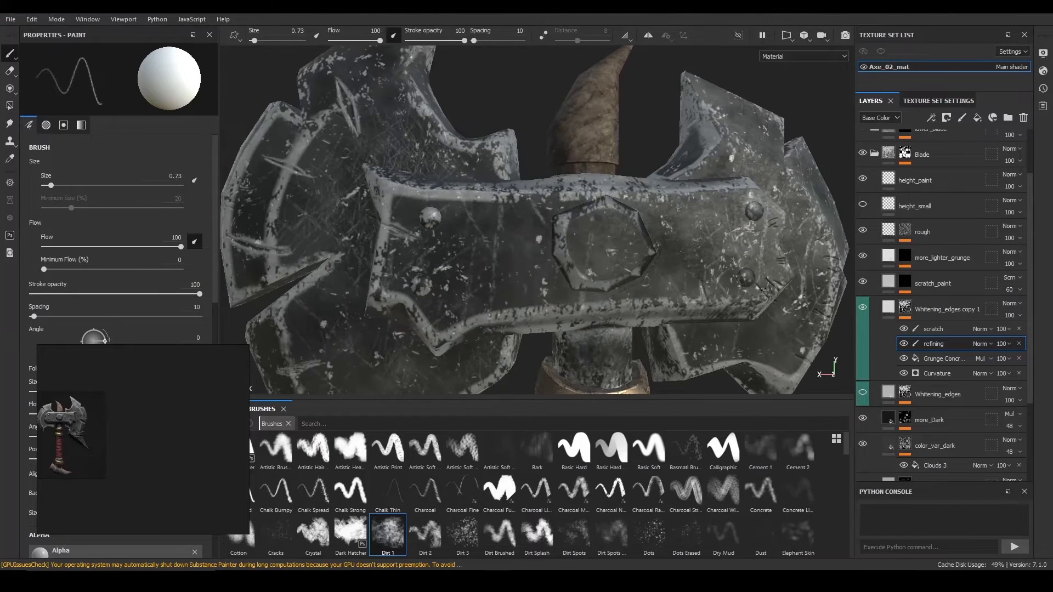
{"action": "left_click_drag", "start_coordinate": [844, 264], "coordinate": [827, 256], "text": "alt"}
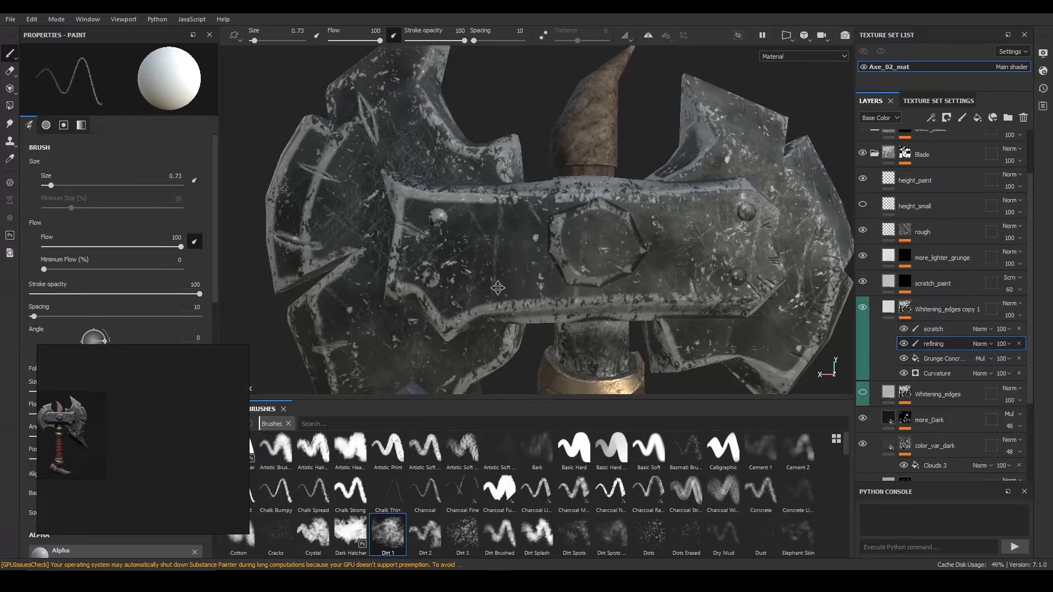
{"action": "middle_click_drag", "start_coordinate": [498, 286], "coordinate": [285, 258], "text": "alt"}
{"action": "right_click_drag", "start_coordinate": [654, 309], "coordinate": [631, 273], "text": "alt"}
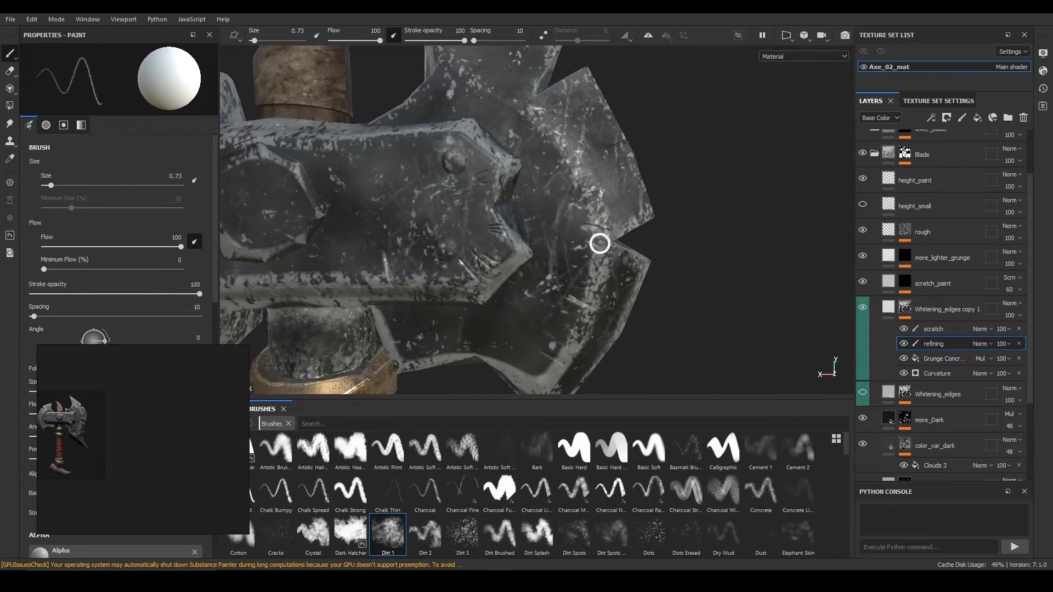
{"action": "right_click_drag", "start_coordinate": [612, 223], "coordinate": [570, 299], "text": "alt"}
{"action": "right_click_drag", "start_coordinate": [599, 249], "coordinate": [647, 142], "text": "alt"}
{"action": "right_click_drag", "start_coordinate": [554, 309], "coordinate": [584, 309], "text": "ctrl"}
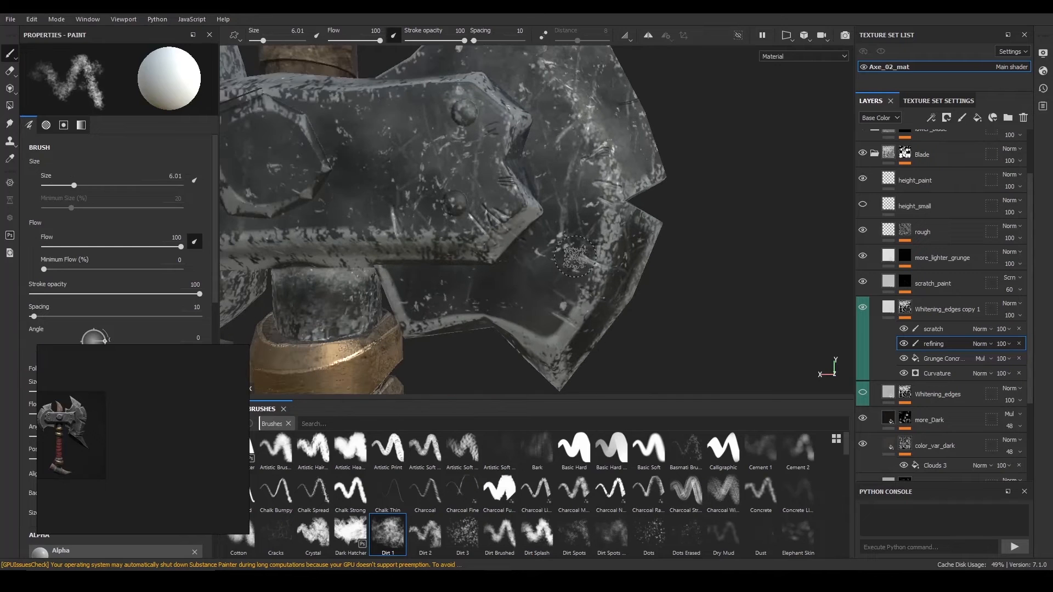
{"action": "key", "text": "x"}
{"action": "mouse_move", "coordinate": [529, 330]}
{"action": "left_mouse_down"}
{"action": "mouse_move", "coordinate": [555, 337]}
{"action": "mouse_move", "coordinate": [571, 304]}
{"action": "mouse_move", "coordinate": [550, 328]}
{"action": "left_mouse_up"}
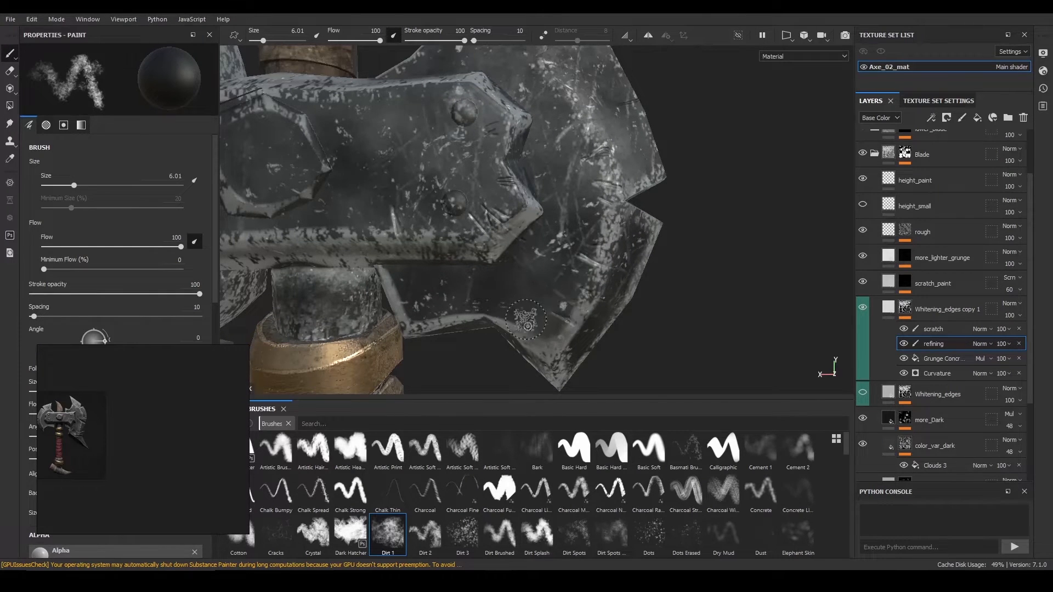
Review the axe from several angles, rotating the environment lighting to brighten it.
{"action": "right_click_drag", "start_coordinate": [559, 311], "coordinate": [556, 164], "text": "alt"}
{"action": "left_click_drag", "start_coordinate": [403, 135], "coordinate": [631, 228], "text": "alt"}
{"action": "right_click_drag", "start_coordinate": [493, 219], "coordinate": [485, 255], "text": "alt"}
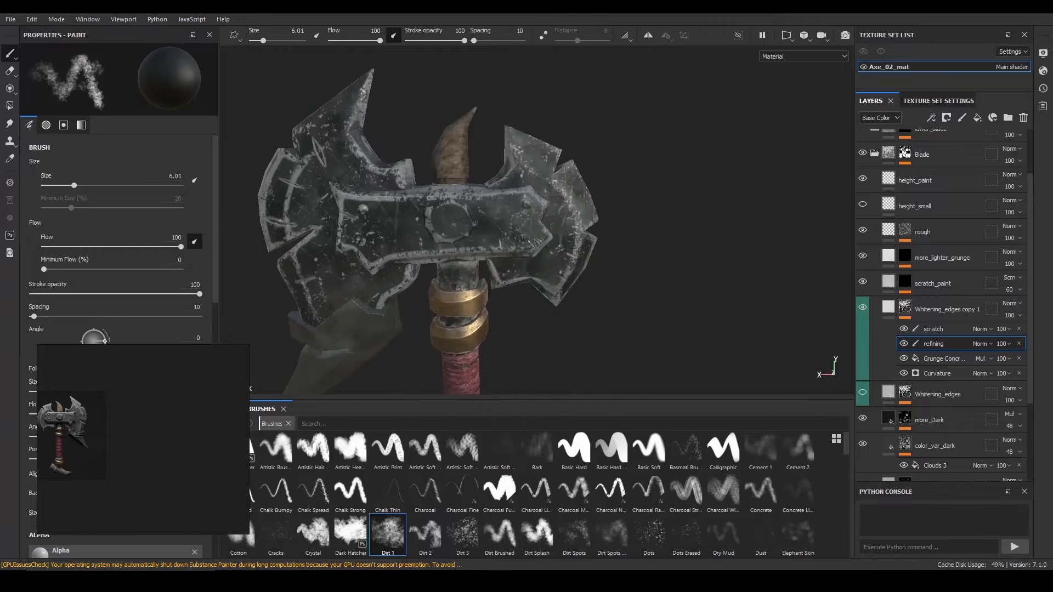
{"action": "middle_click_drag", "start_coordinate": [486, 255], "coordinate": [583, 222], "text": "alt"}
{"action": "right_click_drag", "start_coordinate": [584, 222], "coordinate": [582, 282], "text": "alt"}
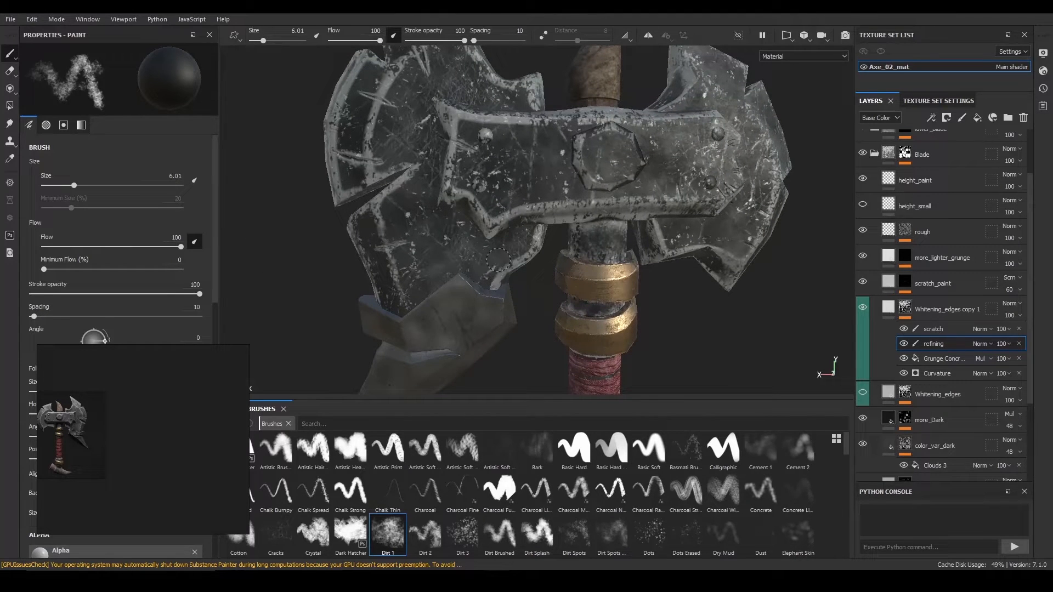
{"action": "right_click_drag", "start_coordinate": [658, 290], "coordinate": [622, 256], "text": "alt"}
{"action": "left_click_drag", "start_coordinate": [535, 211], "coordinate": [677, 218], "text": "alt"}
{"action": "middle_click_drag", "start_coordinate": [734, 202], "coordinate": [407, 189], "text": "alt"}
{"action": "right_click_drag", "start_coordinate": [408, 189], "coordinate": [463, 206], "text": "shift"}
{"action": "middle_click_drag", "start_coordinate": [450, 225], "coordinate": [515, 213], "text": "alt"}
{"action": "right_click_drag", "start_coordinate": [515, 212], "coordinate": [515, 247], "text": "alt"}
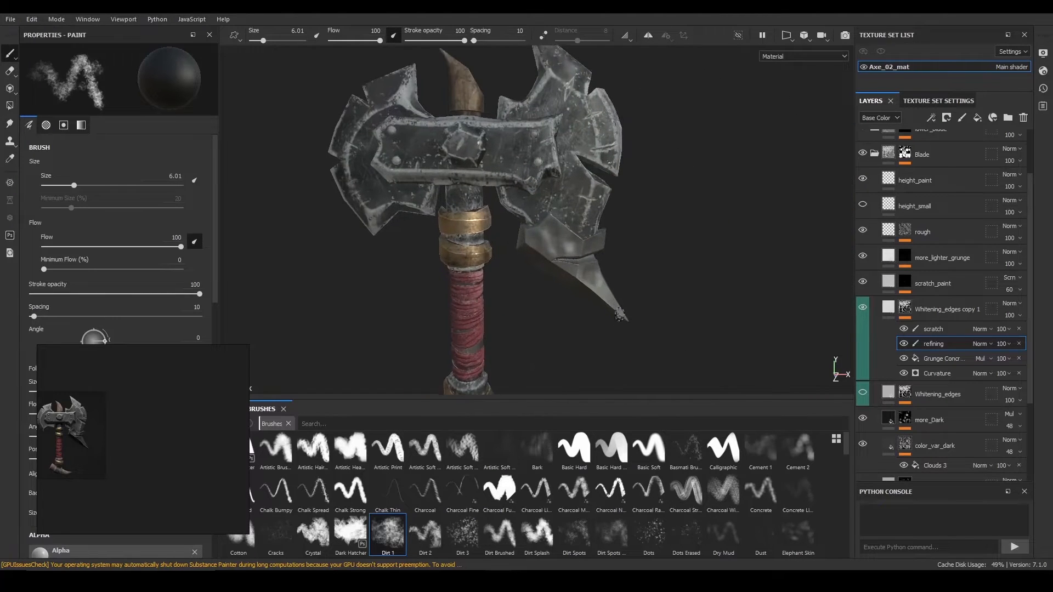
{"action": "mouse_move", "coordinate": [512, 246]}
{"action": "middle_mouse_down", "text": "alt"}
{"action": "mouse_move", "coordinate": [482, 273]}
{"action": "mouse_move", "coordinate": [518, 258]}
{"action": "middle_mouse_up", "text": "alt"}
{"action": "right_click_drag", "start_coordinate": [518, 260], "coordinate": [516, 209], "text": "alt"}
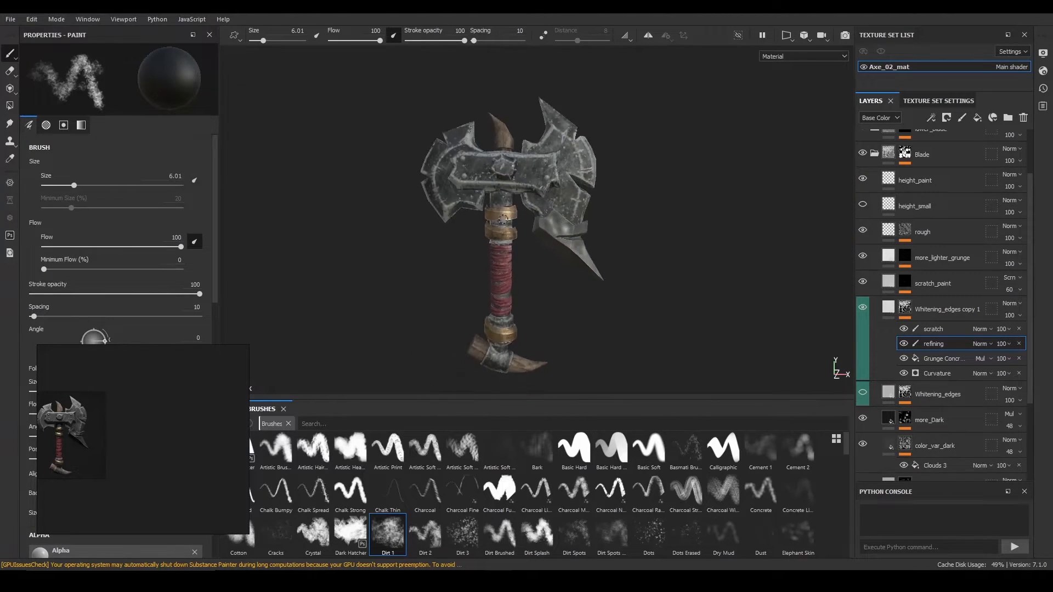
Export Axe_02_mat with PBR Metallic Roughness as 2048 8-bit PNG textures.
{"action": "left_click", "coordinate": [10, 21]}
{"action": "left_click", "coordinate": [93, 215]}
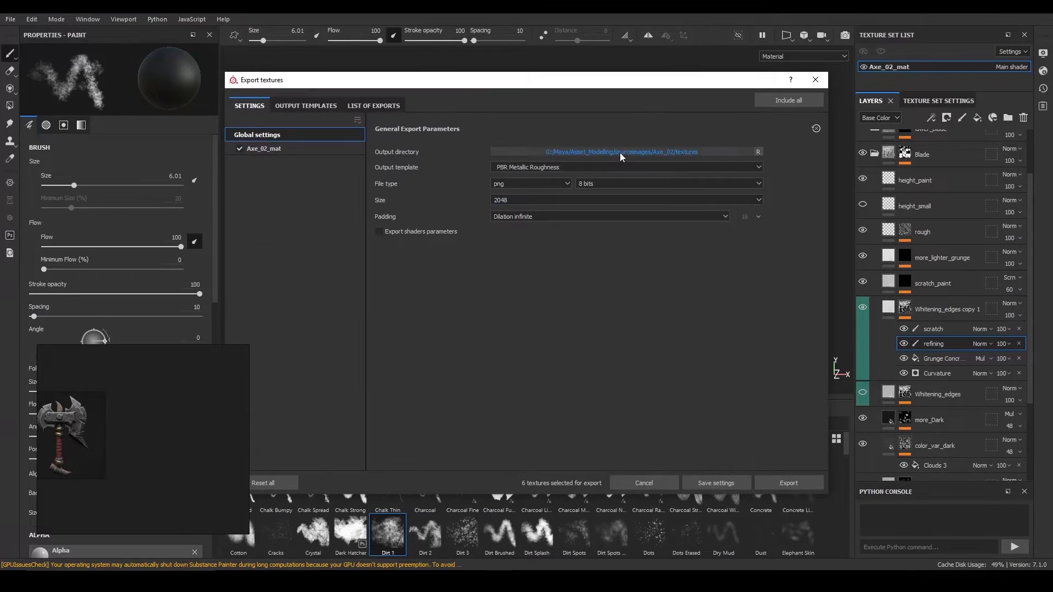
{"action": "left_click", "coordinate": [788, 481]}
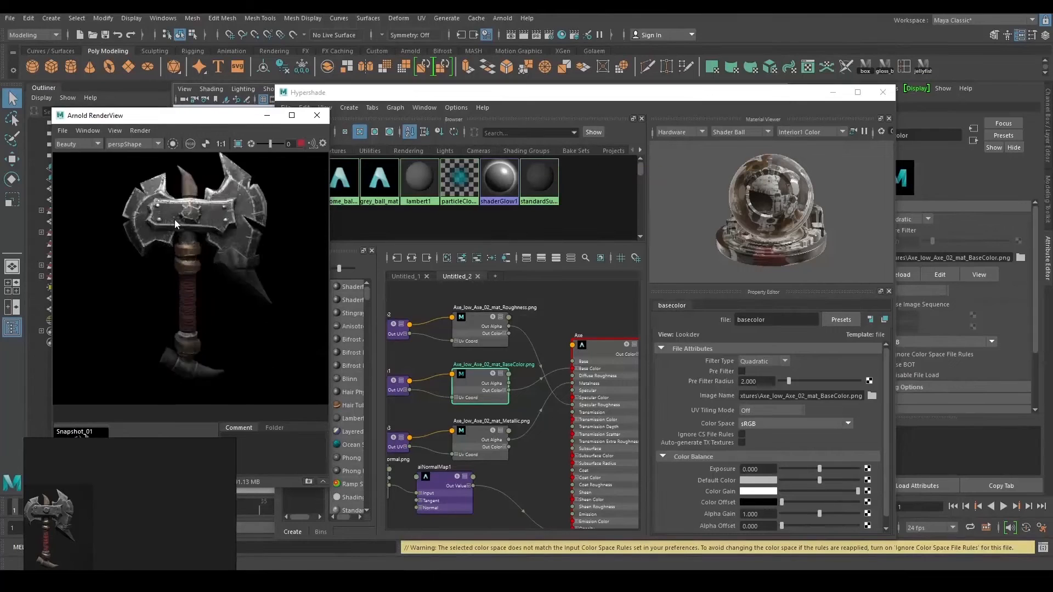
{"action": "scroll", "coordinate": [175, 220], "scroll_direction": "up", "scroll_amount": 5}
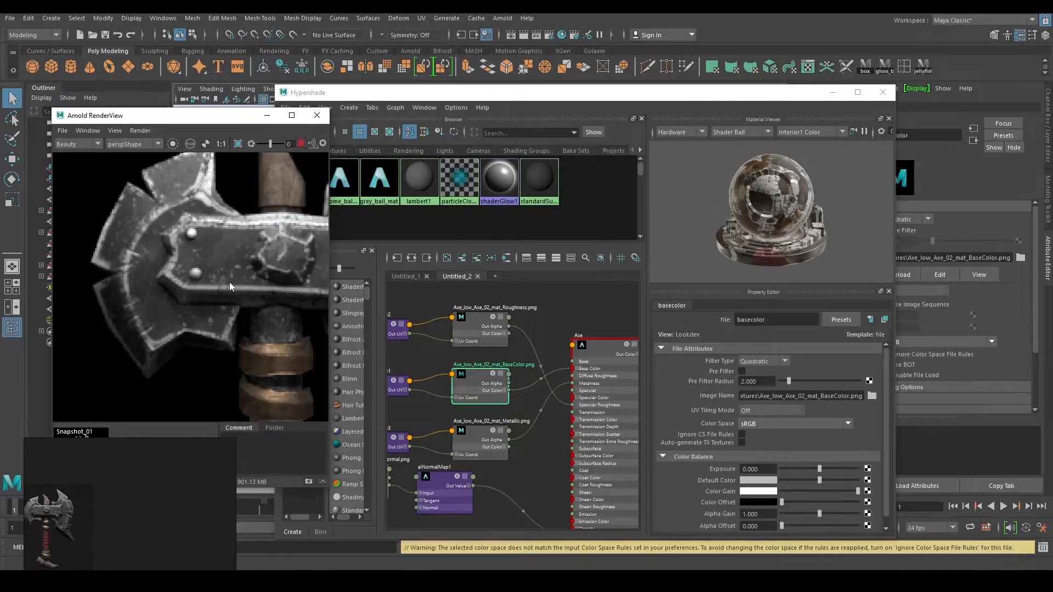
{"action": "middle_click_drag", "start_coordinate": [248, 270], "coordinate": [136, 292]}
{"action": "scroll", "coordinate": [207, 303], "scroll_direction": "down", "scroll_amount": 2}
{"action": "middle_click_drag", "start_coordinate": [245, 288], "coordinate": [250, 259]}
{"action": "scroll", "coordinate": [243, 264], "scroll_direction": "down", "scroll_amount": 3}
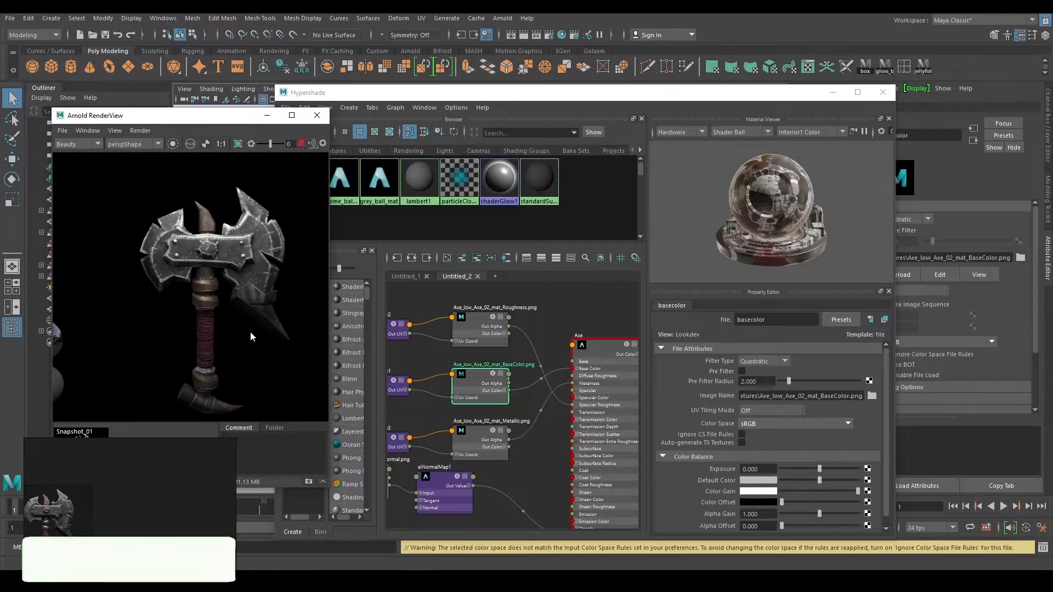
{"action": "middle_click_drag", "start_coordinate": [250, 331], "coordinate": [255, 309]}
{"action": "scroll", "coordinate": [206, 292], "scroll_direction": "up", "scroll_amount": 3}
{"action": "scroll", "coordinate": [256, 314], "scroll_direction": "down", "scroll_amount": 2}
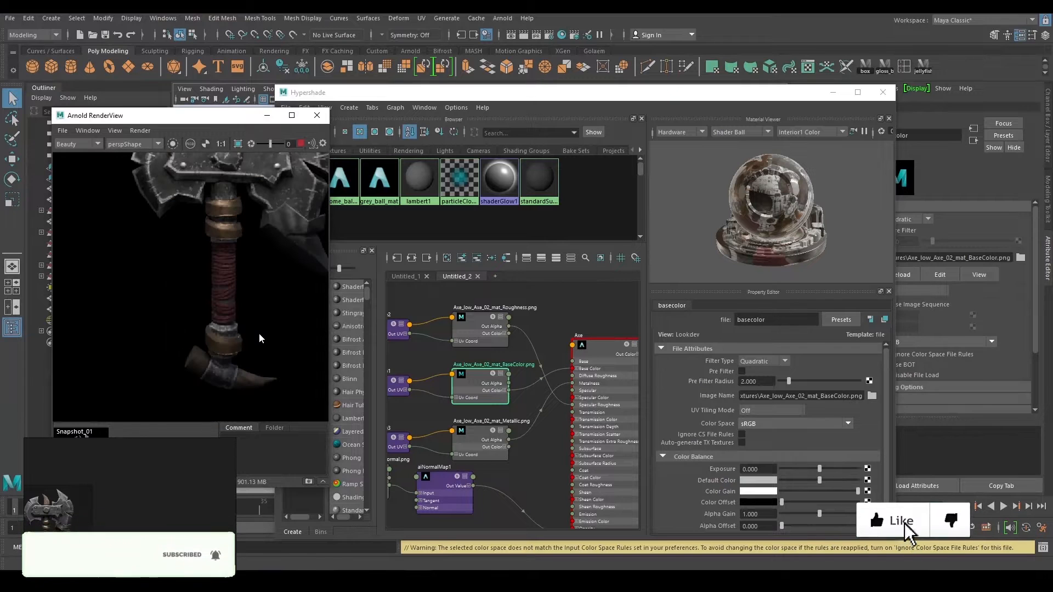
{"action": "scroll", "coordinate": [241, 304], "scroll_direction": "down", "scroll_amount": 4}
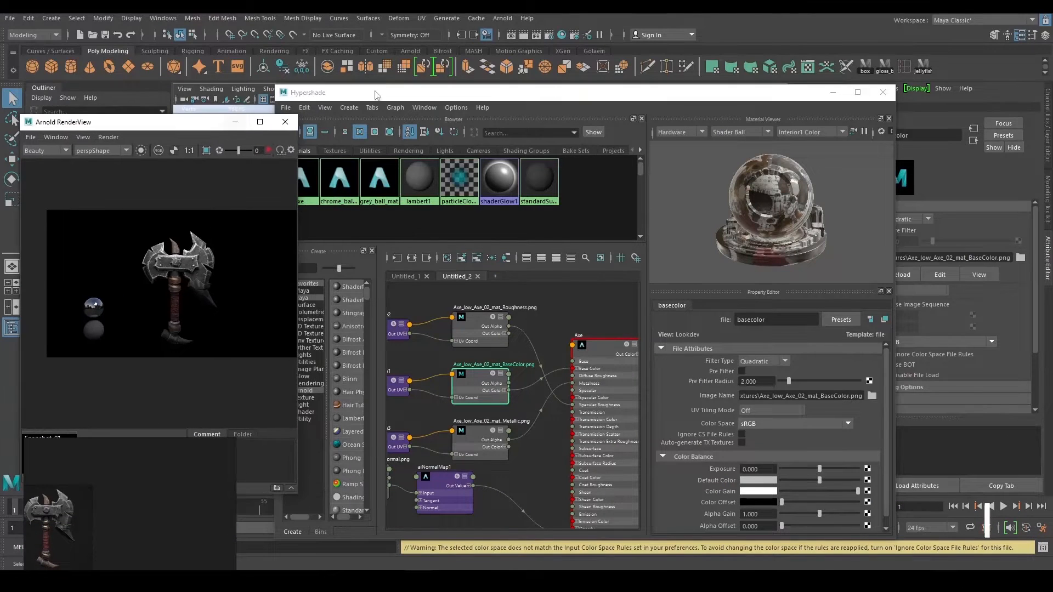
Lower the area light beside the axe and tilt it toward the axe.
{"action": "left_click", "coordinate": [469, 224]}
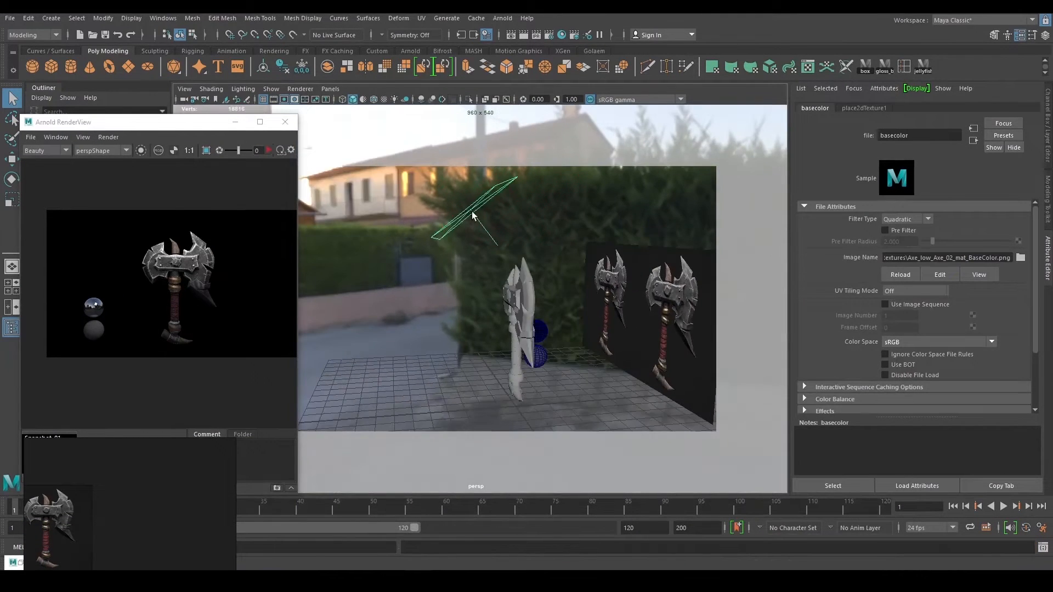
{"action": "key", "text": "w"}
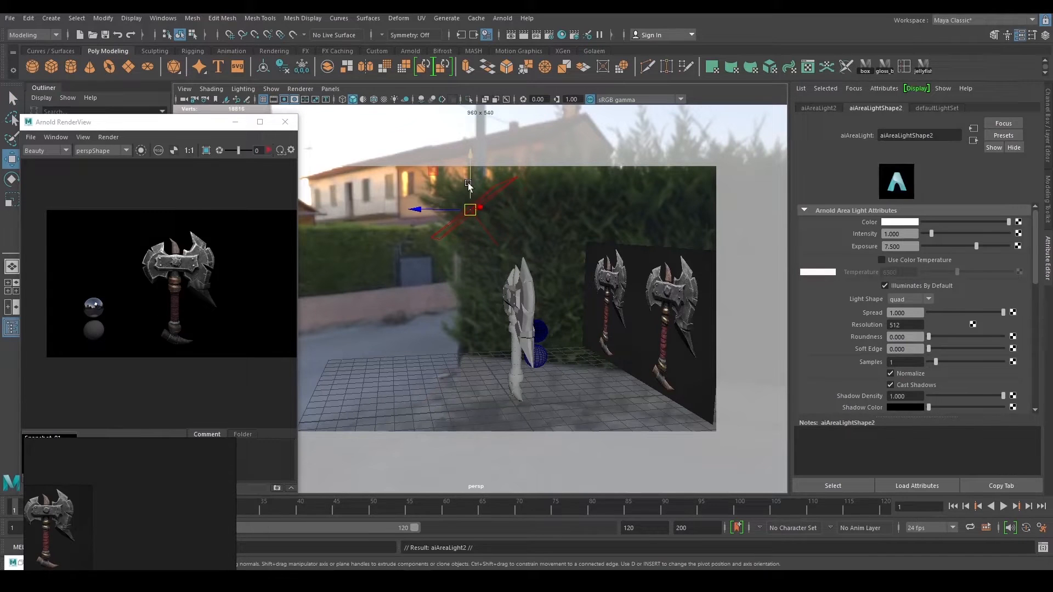
{"action": "left_click_drag", "start_coordinate": [468, 183], "coordinate": [466, 302]}
{"action": "key", "text": "e"}
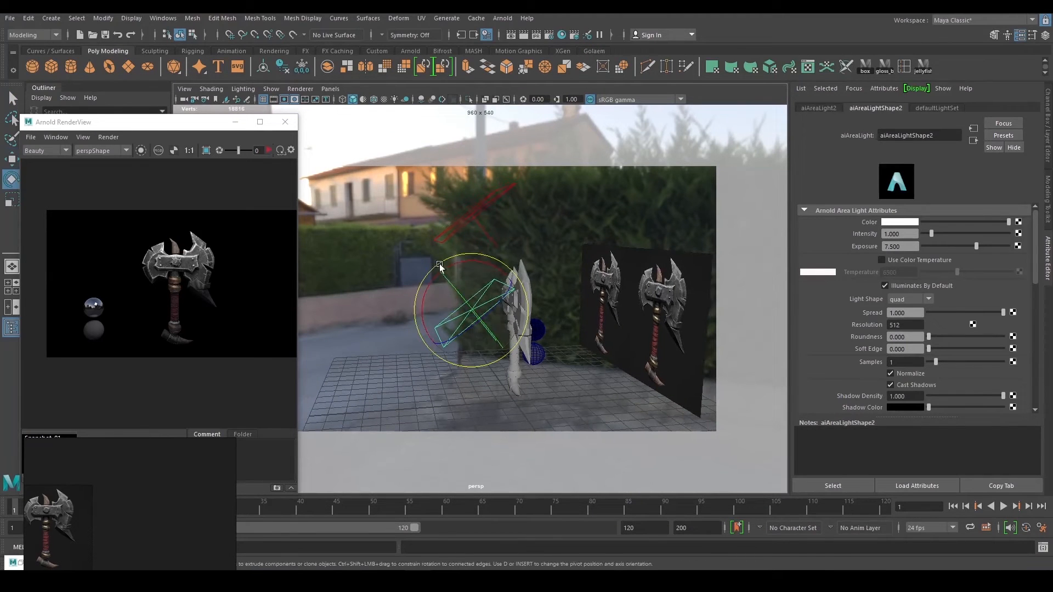
{"action": "left_click_drag", "start_coordinate": [456, 262], "coordinate": [428, 283]}
{"action": "key", "text": "w"}
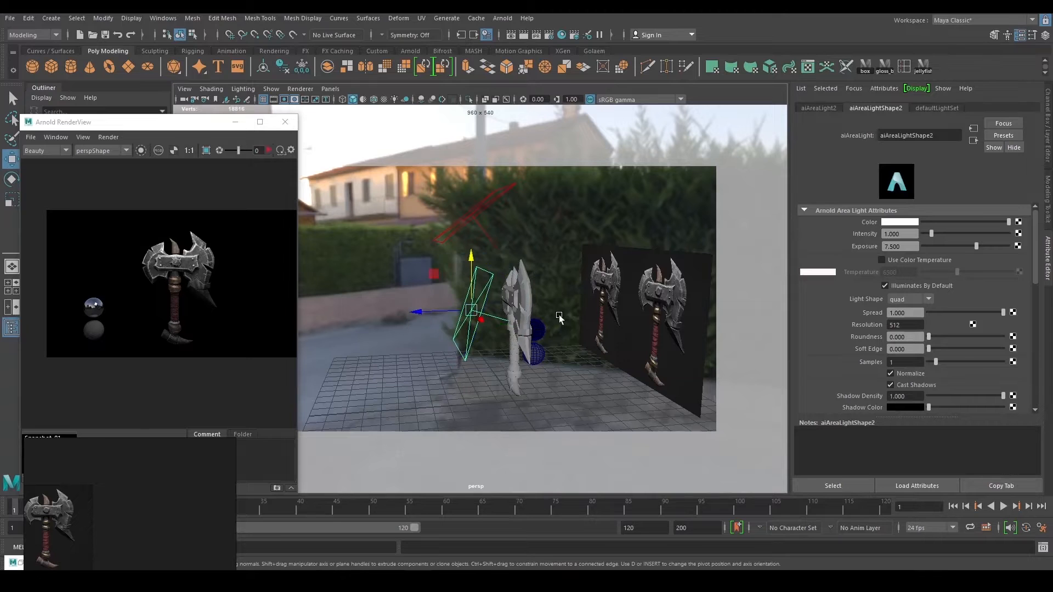
{"action": "right_click_drag", "start_coordinate": [580, 327], "coordinate": [550, 315], "text": "alt"}
{"action": "mouse_move", "coordinate": [437, 281]}
{"action": "left_mouse_down"}
{"action": "mouse_move", "coordinate": [388, 294]}
{"action": "mouse_move", "coordinate": [528, 295]}
{"action": "mouse_move", "coordinate": [442, 296]}
{"action": "left_mouse_up"}
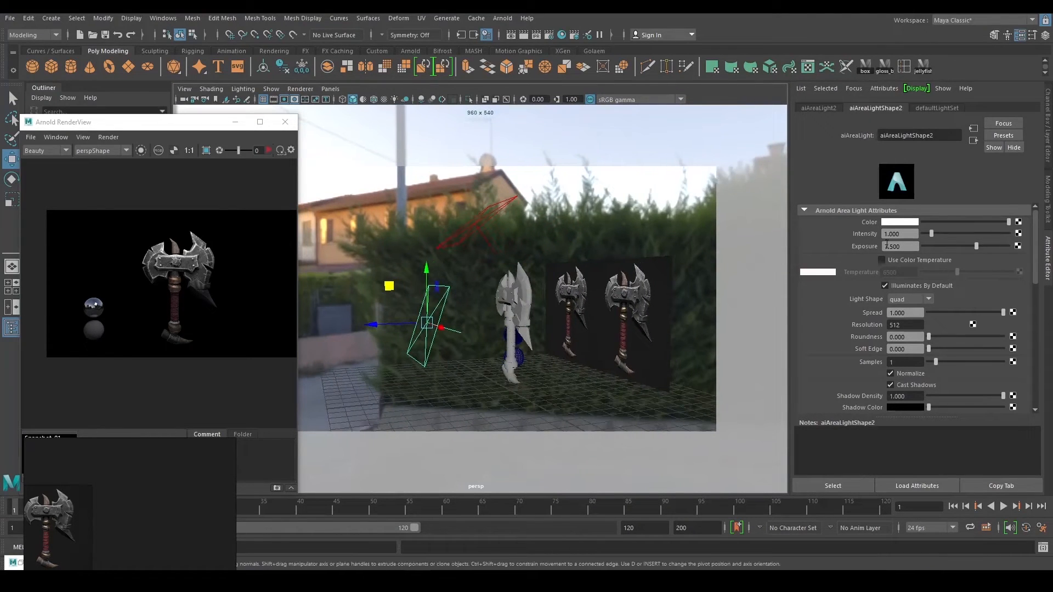
Set the area light's exposure to 6.711 and IPR-render from the bookmarked close view.
{"action": "left_click_drag", "start_coordinate": [974, 245], "coordinate": [971, 245]}
{"action": "left_click_drag", "start_coordinate": [554, 299], "coordinate": [651, 296], "text": "alt"}
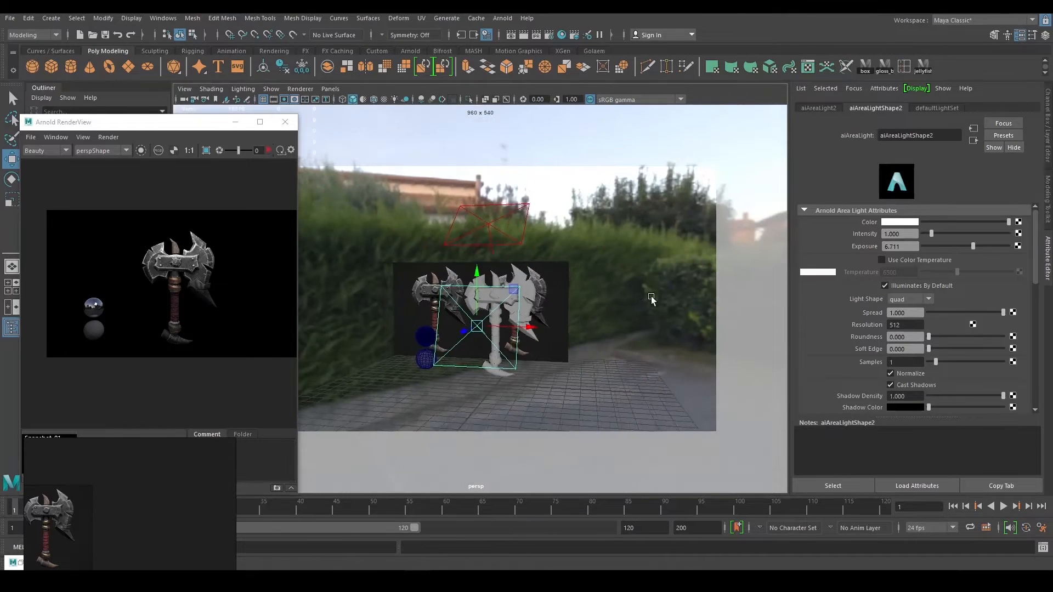
{"action": "right_click", "coordinate": [217, 100]}
{"action": "left_click", "coordinate": [233, 105]}
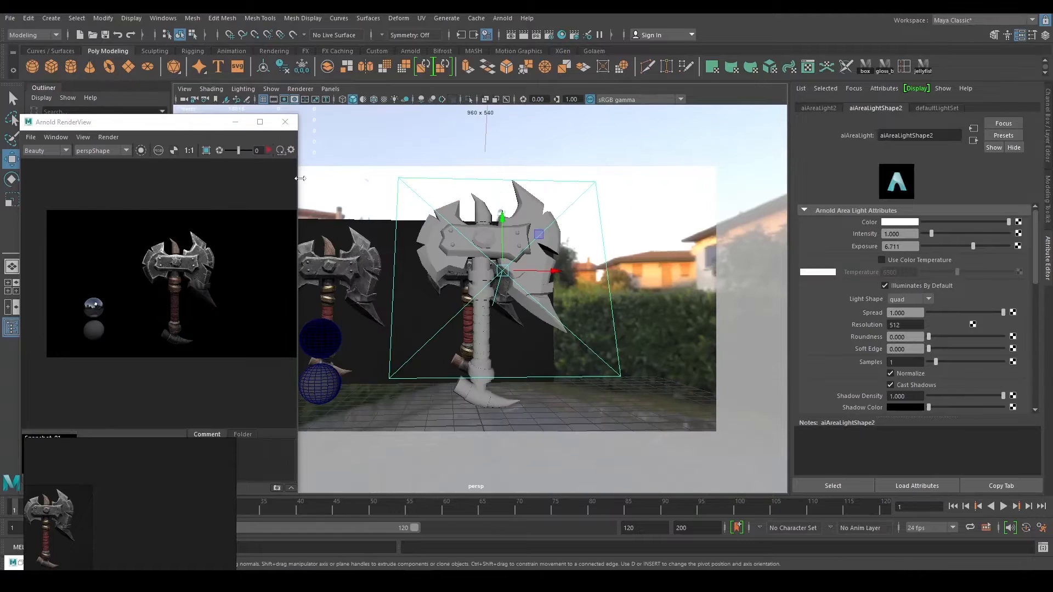
{"action": "left_click", "coordinate": [269, 151]}
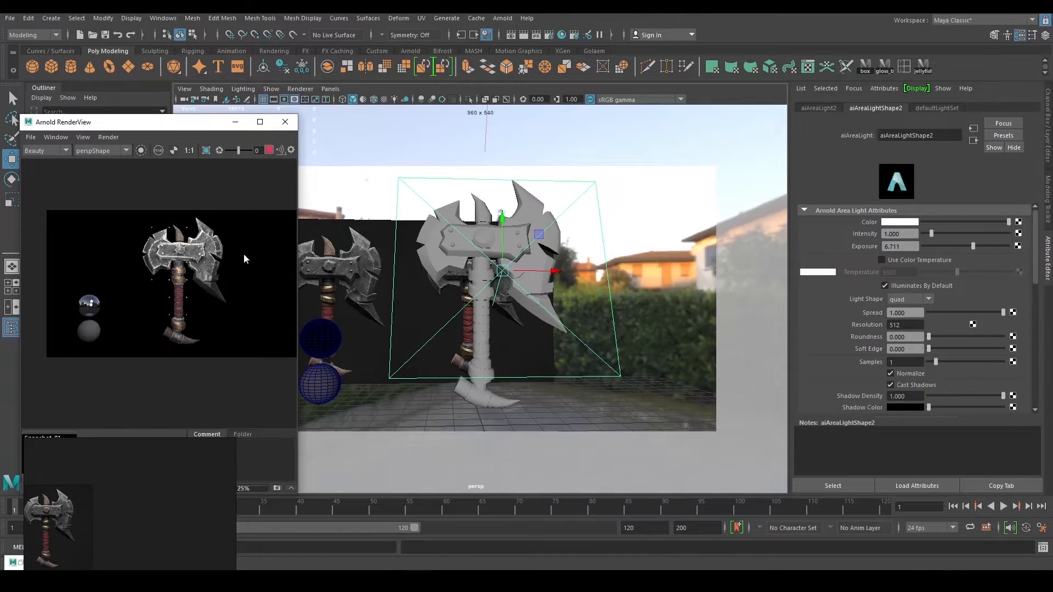
{"action": "scroll", "coordinate": [228, 275], "scroll_direction": "up", "scroll_amount": 3}
{"action": "scroll", "coordinate": [218, 276], "scroll_direction": "down", "scroll_amount": 1}
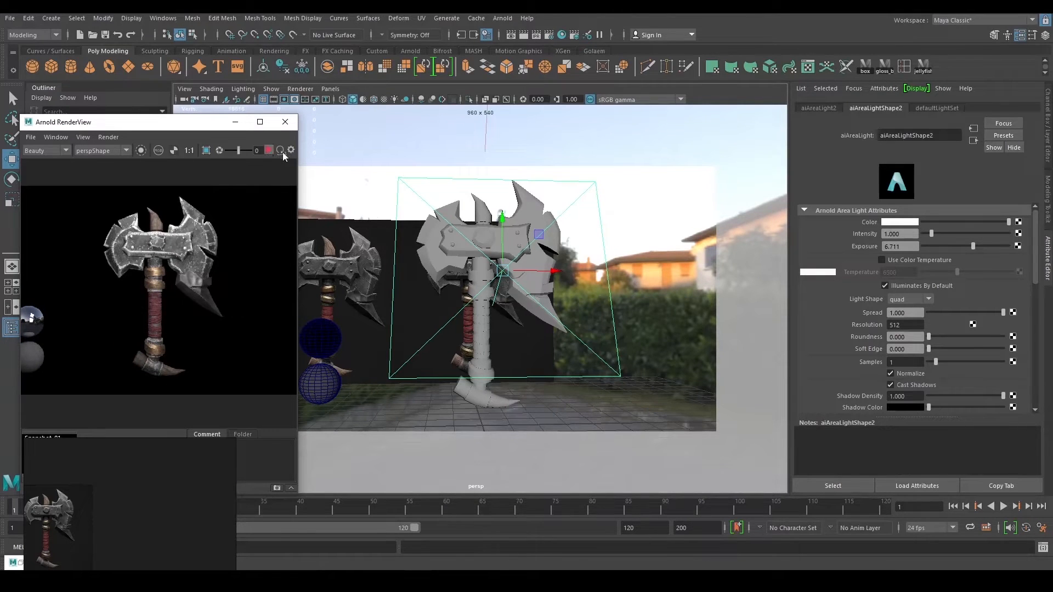
{"action": "left_click_drag", "start_coordinate": [646, 305], "coordinate": [702, 315], "text": "alt"}
Rotate aiAreaLight2 to a new angle and start a live Arnold IPR render.
{"action": "key", "text": "e"}
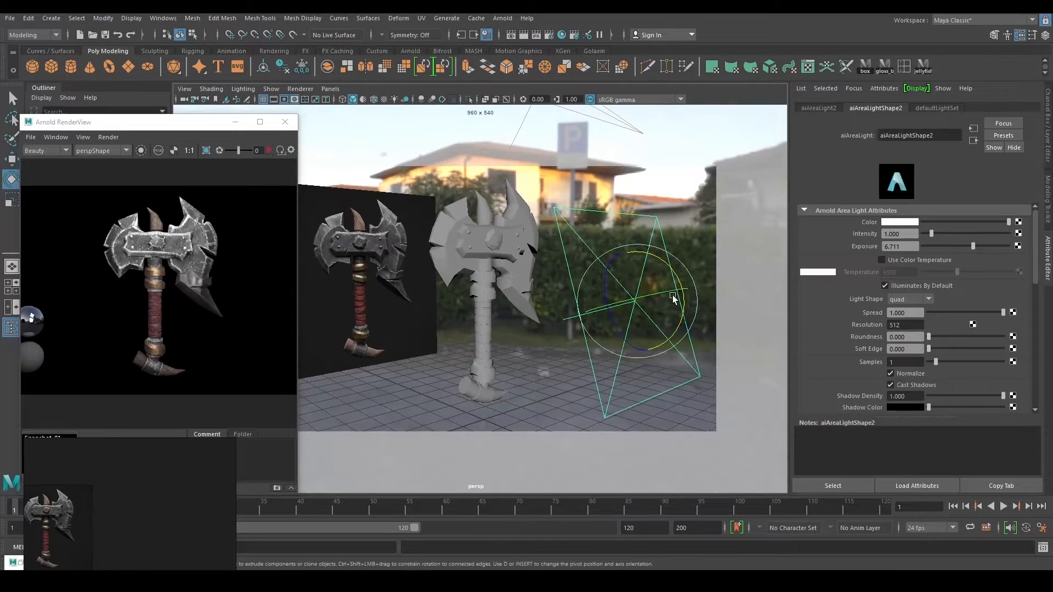
{"action": "left_click_drag", "start_coordinate": [676, 276], "coordinate": [585, 254]}
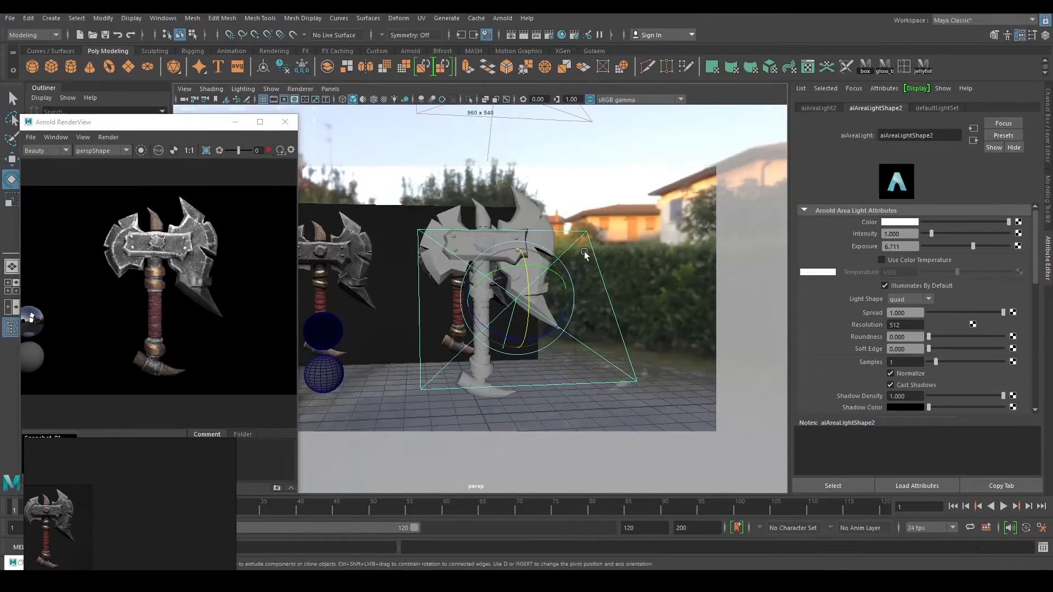
{"action": "left_click", "coordinate": [267, 150]}
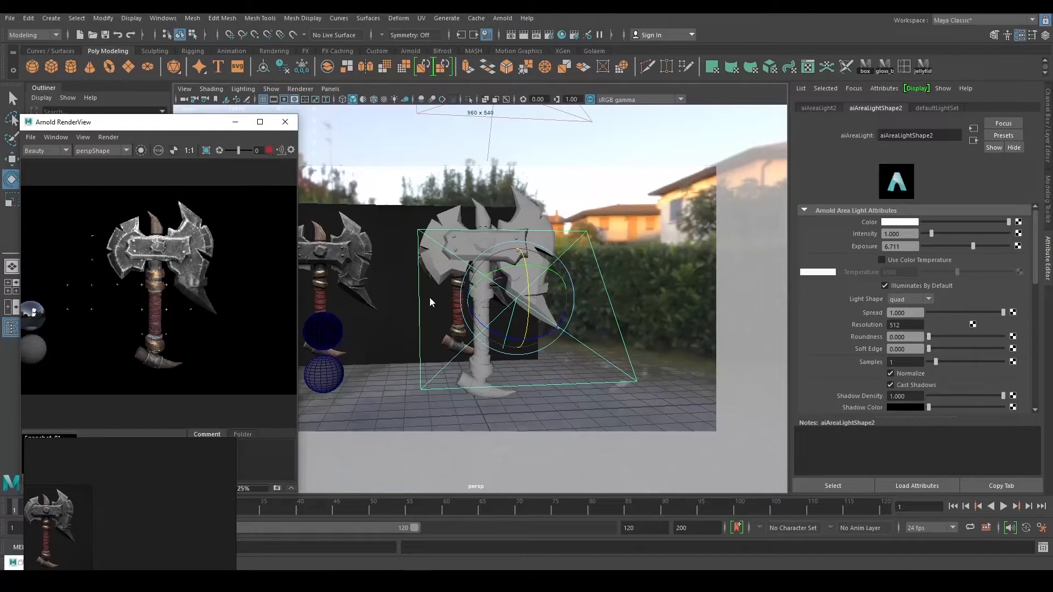
{"action": "left_click", "coordinate": [521, 288]}
{"action": "left_click_drag", "start_coordinate": [525, 287], "coordinate": [528, 276], "text": "alt"}
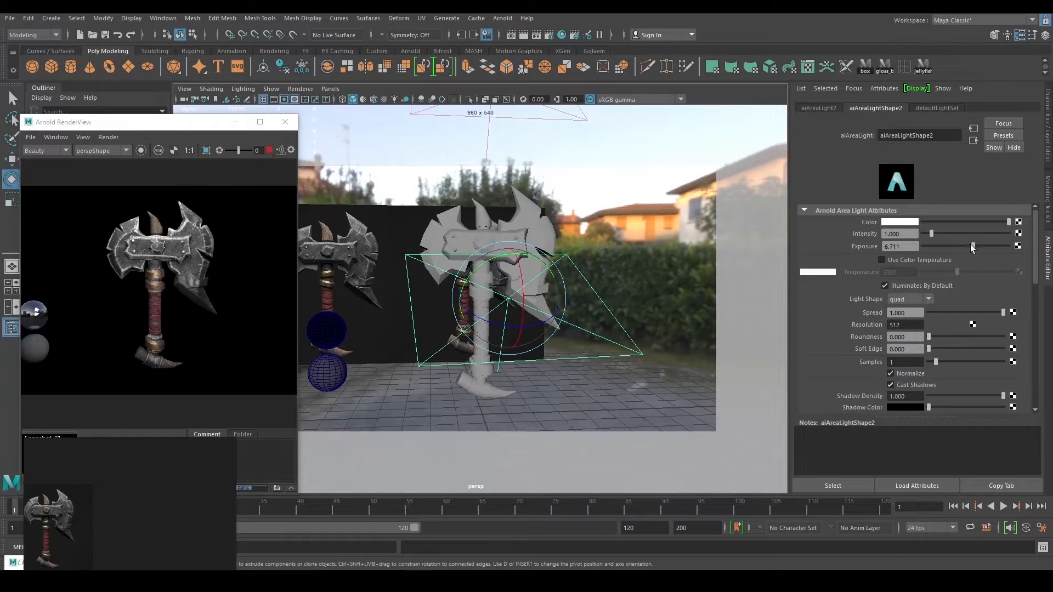
Adjust aiAreaLight2's exposure to 7.105 while watching the live render.
{"action": "mouse_move", "coordinate": [969, 244]}
{"action": "left_mouse_down"}
{"action": "mouse_move", "coordinate": [946, 250]}
{"action": "mouse_move", "coordinate": [972, 241]}
{"action": "left_mouse_up"}
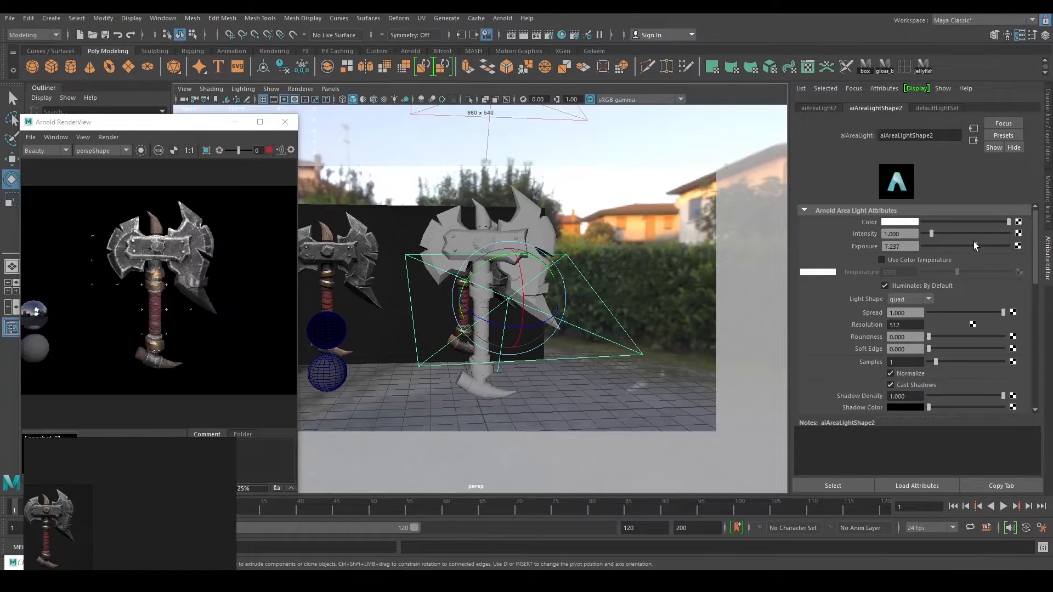
{"action": "scroll", "coordinate": [151, 308], "scroll_direction": "up", "scroll_amount": 5}
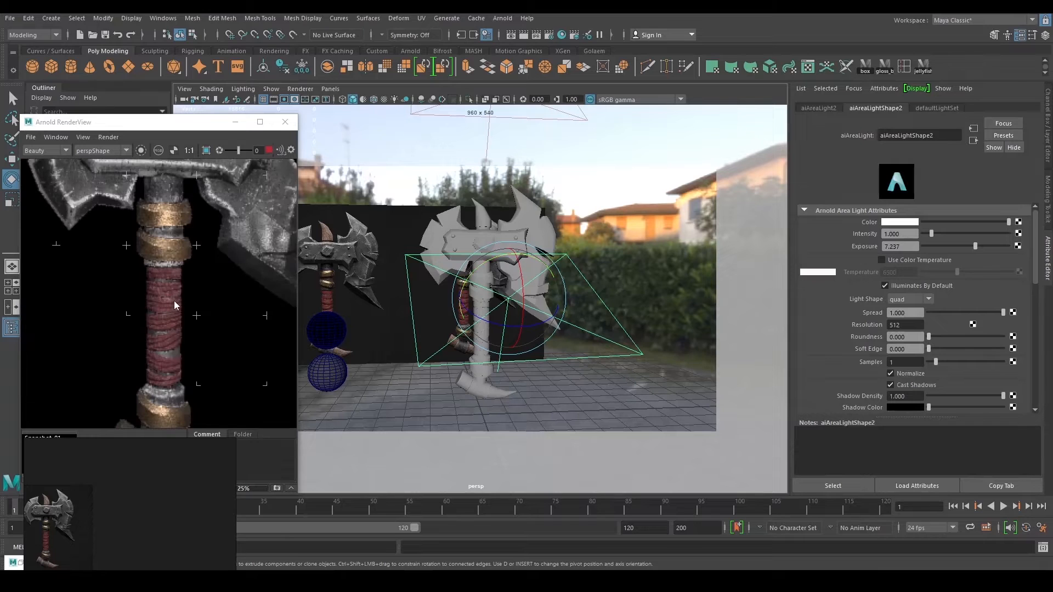
{"action": "scroll", "coordinate": [174, 303], "scroll_direction": "down", "scroll_amount": 6}
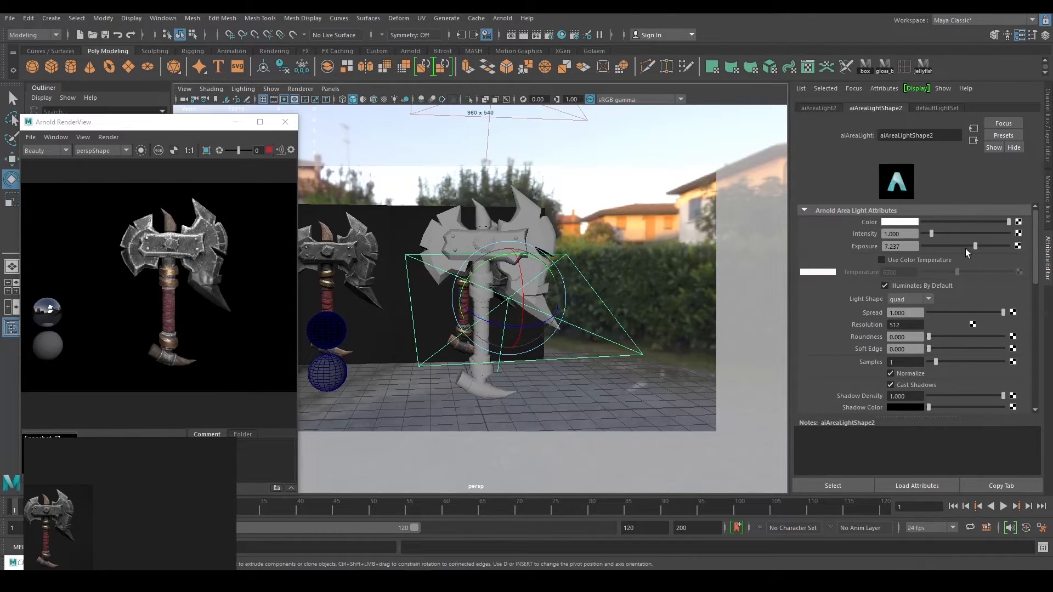
{"action": "left_click_drag", "start_coordinate": [974, 246], "coordinate": [972, 247]}
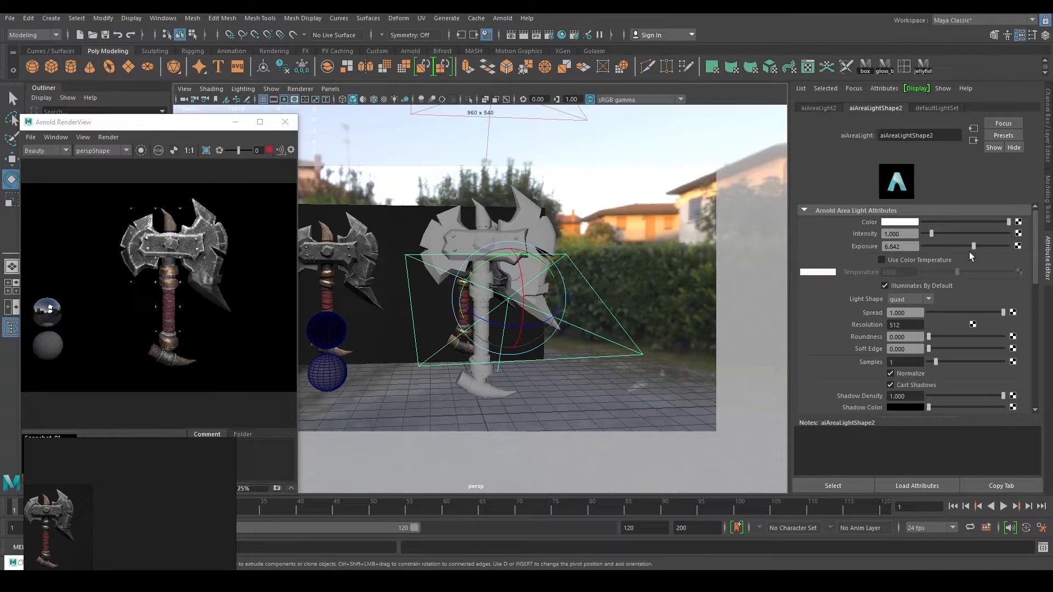
{"action": "mouse_move", "coordinate": [967, 252]}
{"action": "left_mouse_down"}
{"action": "mouse_move", "coordinate": [952, 255]}
{"action": "mouse_move", "coordinate": [972, 254]}
{"action": "left_mouse_up"}
Stop the render and slide aiAreaLight2 to lie flat just above the axe head.
{"action": "scroll", "coordinate": [611, 262], "scroll_direction": "up", "scroll_amount": 1}
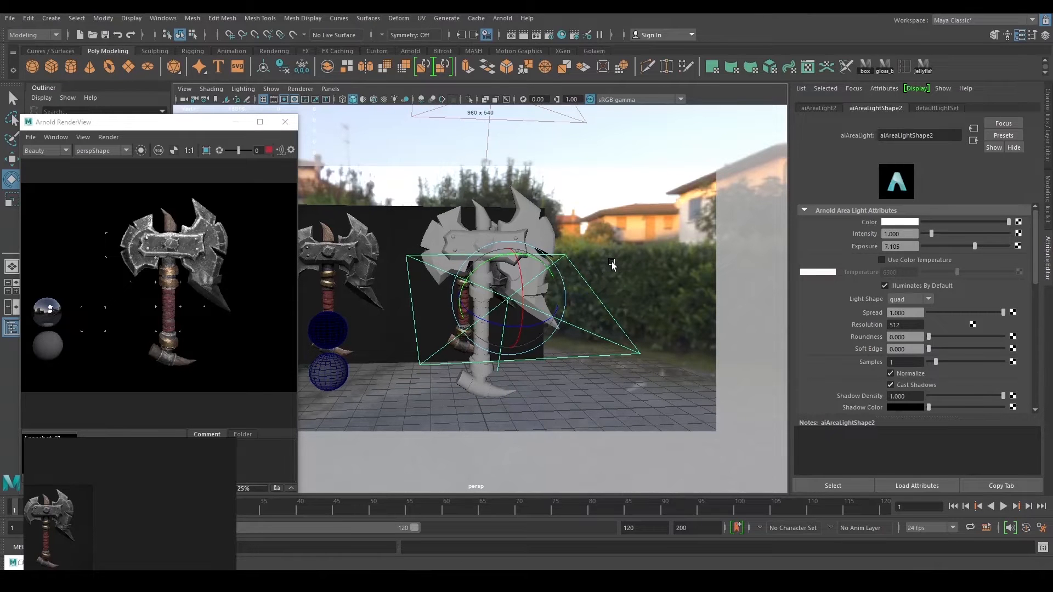
{"action": "scroll", "coordinate": [598, 263], "scroll_direction": "down", "scroll_amount": 3}
{"action": "left_click", "coordinate": [267, 150]}
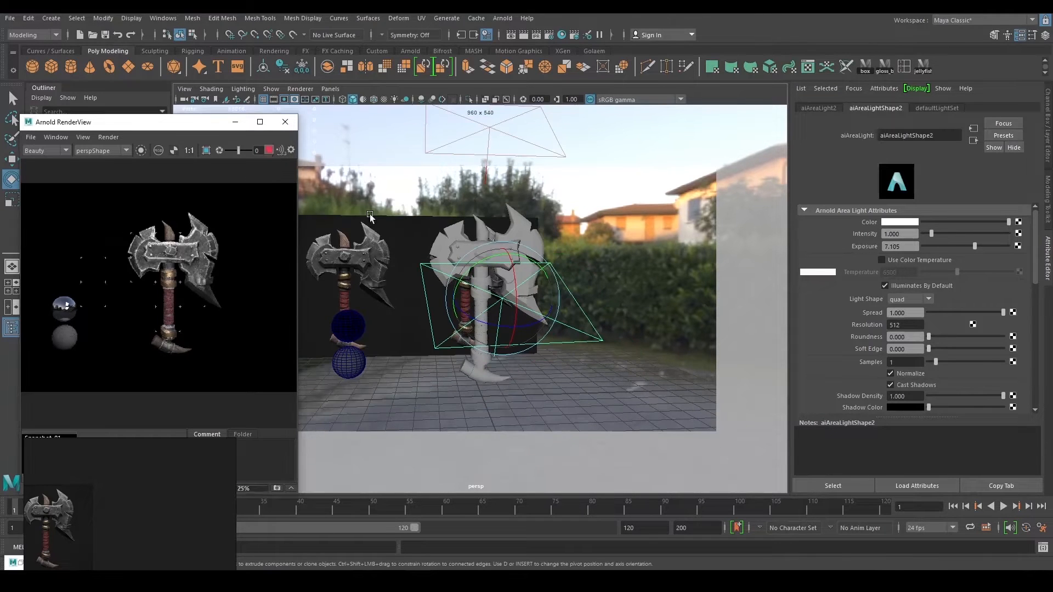
{"action": "left_click_drag", "start_coordinate": [370, 214], "coordinate": [612, 296], "text": "alt"}
{"action": "key", "text": "r"}
{"action": "key", "text": "w"}
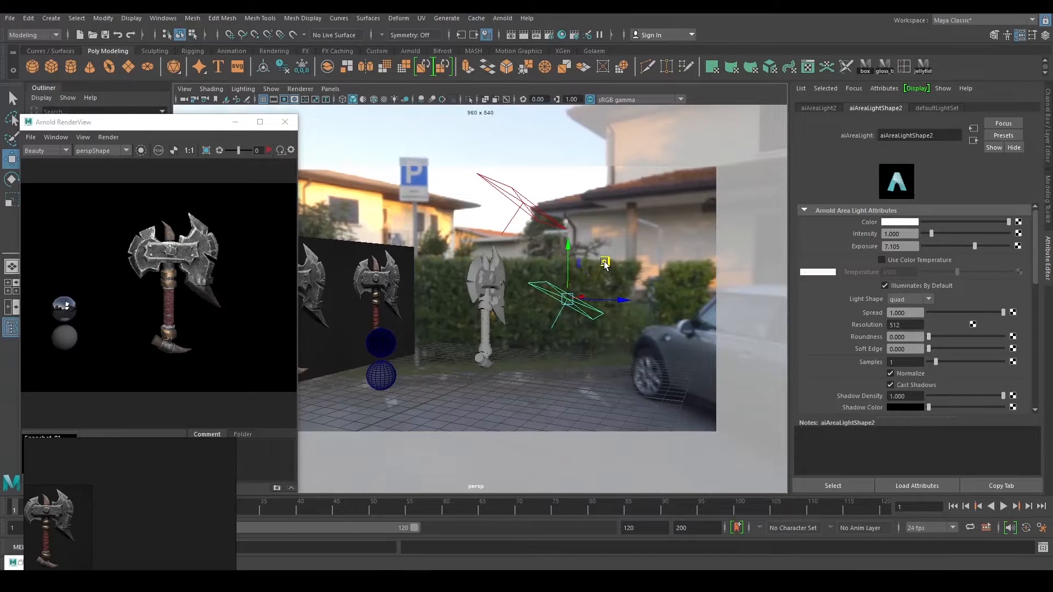
{"action": "key", "text": "e"}
{"action": "key", "text": "w"}
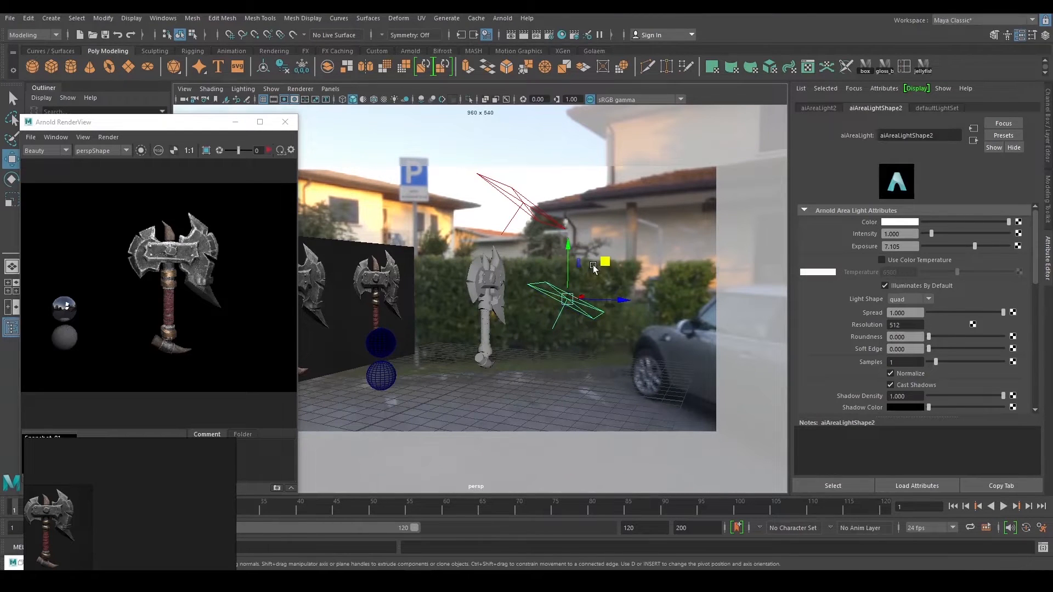
{"action": "key", "text": "e"}
{"action": "key", "text": "w"}
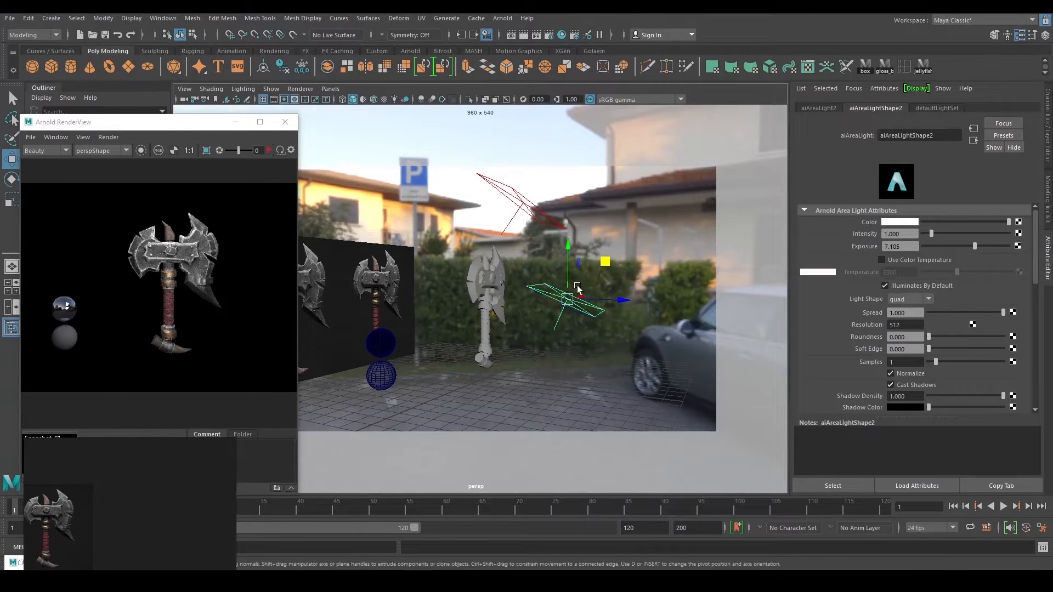
{"action": "left_click_drag", "start_coordinate": [609, 266], "coordinate": [466, 288]}
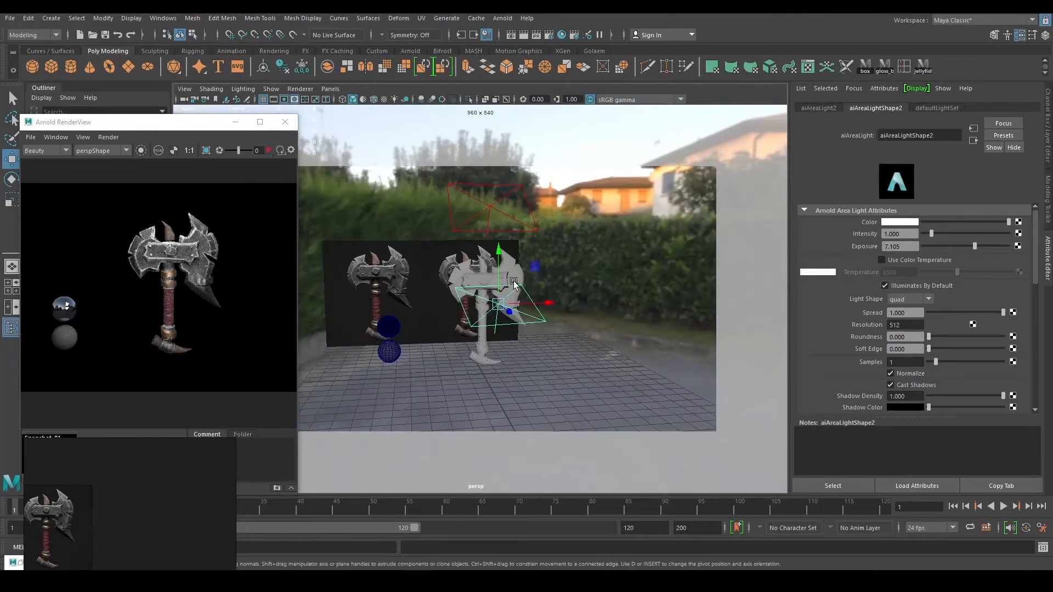
Switch to the saved front camera bookmark, re-render the axe and compare it with Snapshot_01.
{"action": "right_click_drag", "start_coordinate": [466, 288], "coordinate": [591, 330], "text": "alt"}
{"action": "key", "text": "bracketleft"}
{"action": "key", "text": "bracketleft"}
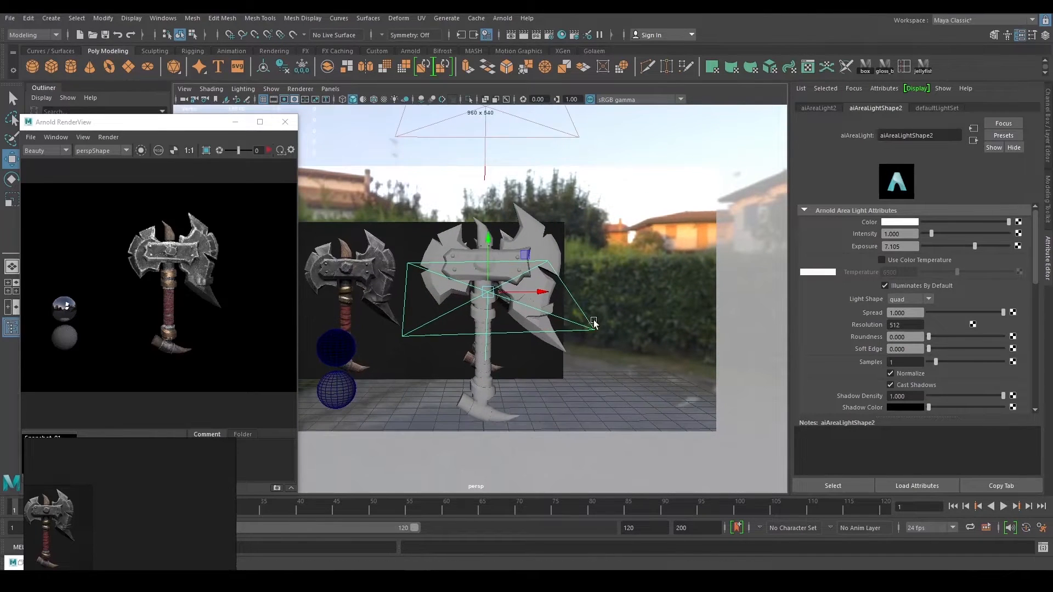
{"action": "left_click", "coordinate": [216, 100]}
{"action": "left_click", "coordinate": [229, 104]}
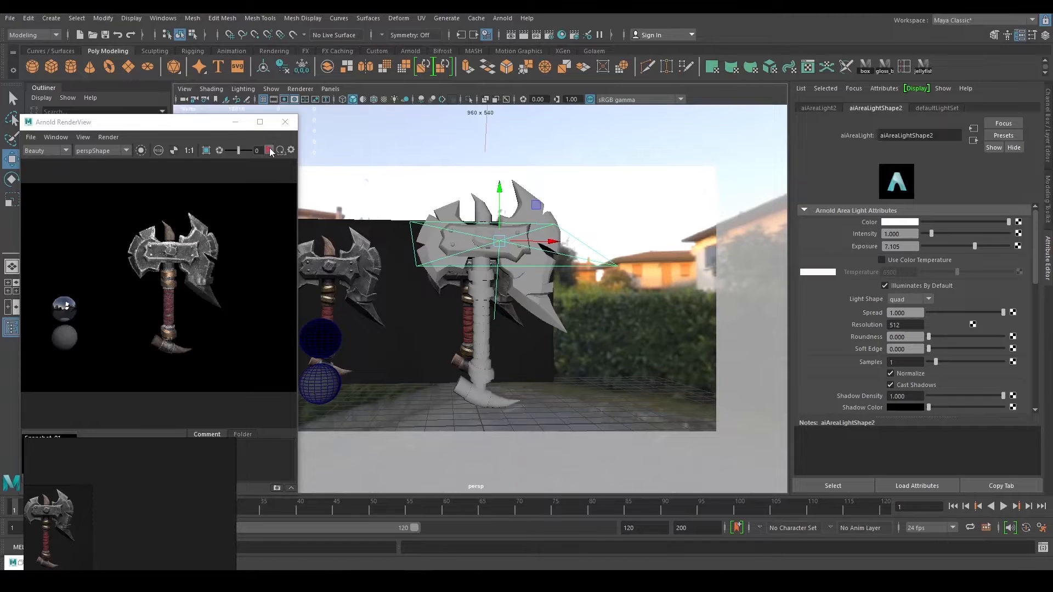
{"action": "left_click", "coordinate": [268, 150]}
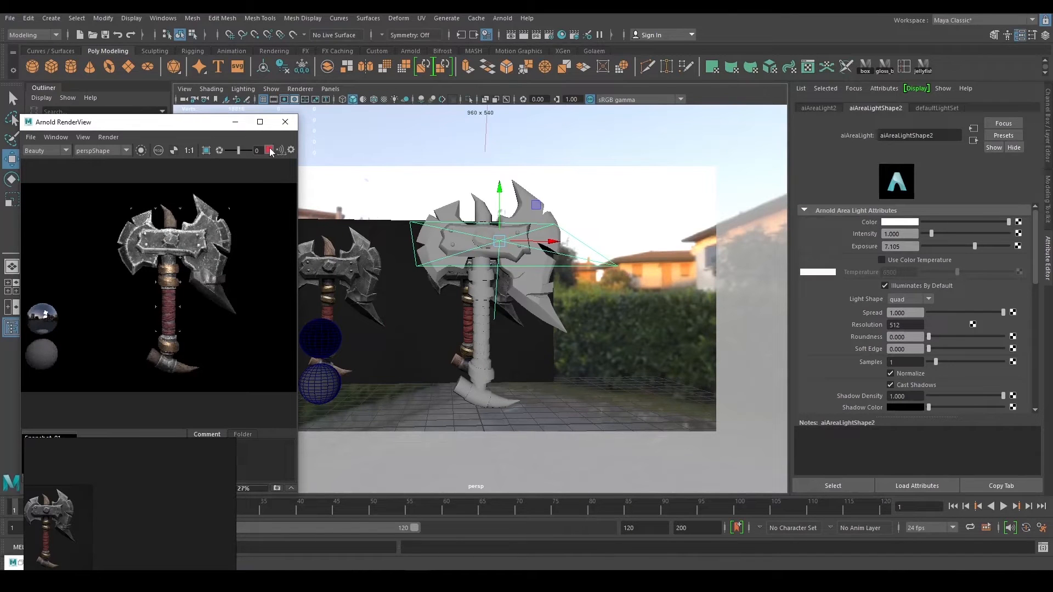
{"action": "right_click_drag", "start_coordinate": [173, 471], "coordinate": [196, 531]}
{"action": "left_click", "coordinate": [49, 454]}
{"action": "left_click", "coordinate": [48, 454]}
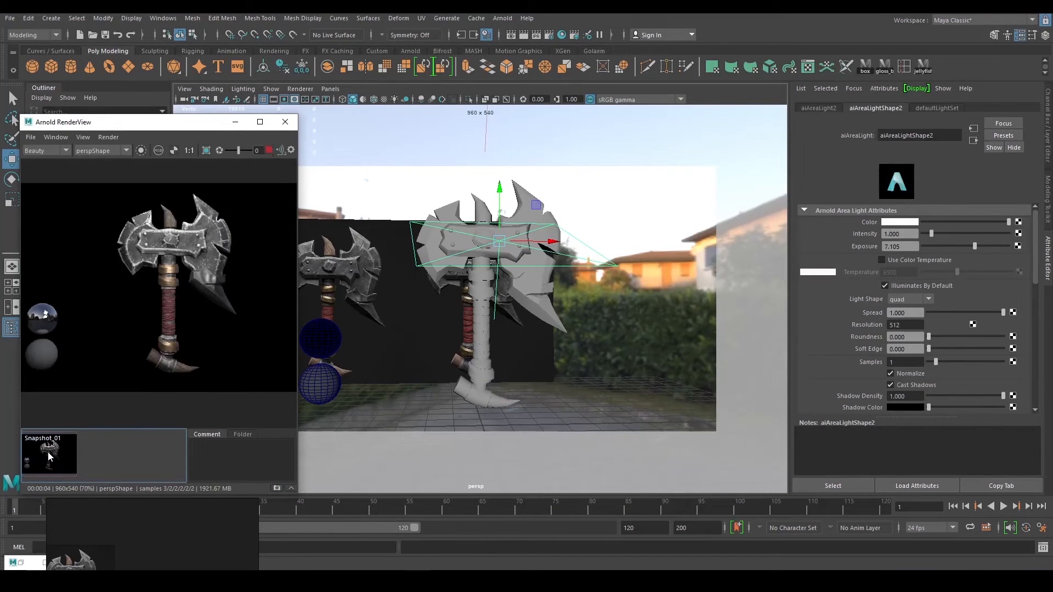
Toggle the RenderView between the current render and Snapshot_01 to compare them.
{"action": "left_click", "coordinate": [49, 451]}
{"action": "left_click", "coordinate": [49, 451]}
{"action": "left_click", "coordinate": [49, 451]}
{"action": "left_click", "coordinate": [49, 452]}
{"action": "left_click", "coordinate": [50, 451]}
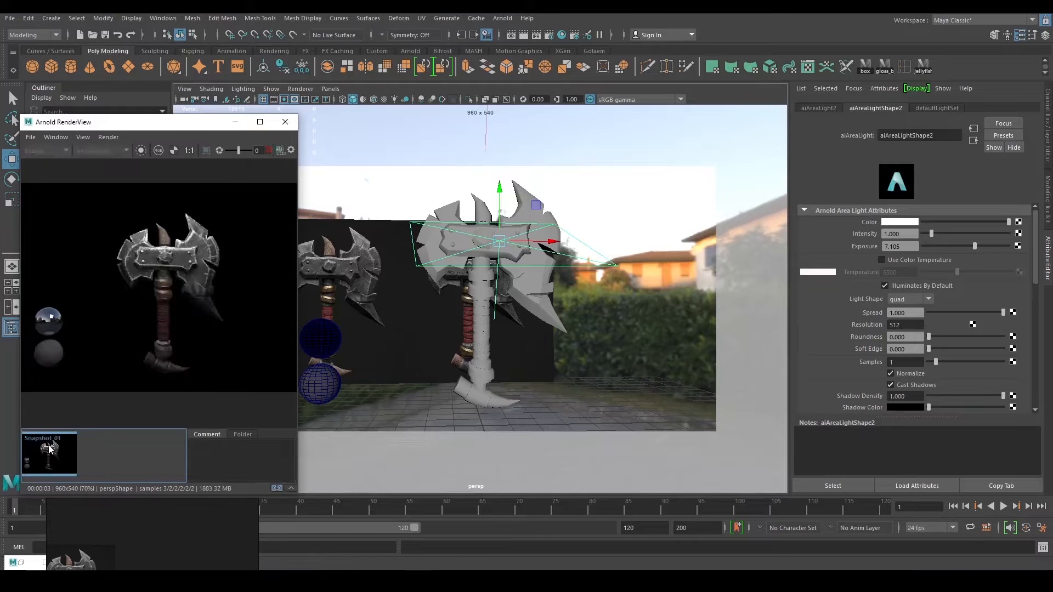
{"action": "left_click", "coordinate": [49, 451]}
{"action": "left_click_drag", "start_coordinate": [199, 123], "coordinate": [228, 153]}
{"action": "left_click", "coordinate": [94, 483]}
{"action": "scroll", "coordinate": [206, 329], "scroll_direction": "down", "scroll_amount": 3}
{"action": "left_click", "coordinate": [86, 485]}
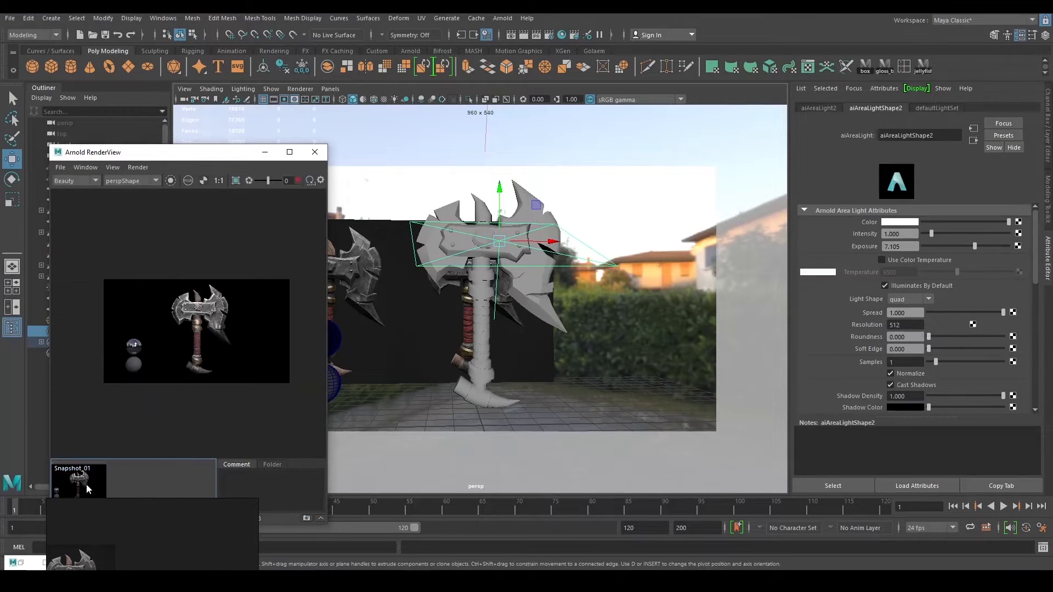
{"action": "left_click", "coordinate": [87, 484]}
{"action": "left_click", "coordinate": [87, 484]}
{"action": "middle_click_drag", "start_coordinate": [229, 380], "coordinate": [212, 390]}
{"action": "mouse_move", "coordinate": [473, 296]}
{"action": "left_mouse_down", "text": "alt"}
{"action": "mouse_move", "coordinate": [482, 331]}
{"action": "mouse_move", "coordinate": [478, 307]}
{"action": "left_mouse_up", "text": "alt"}
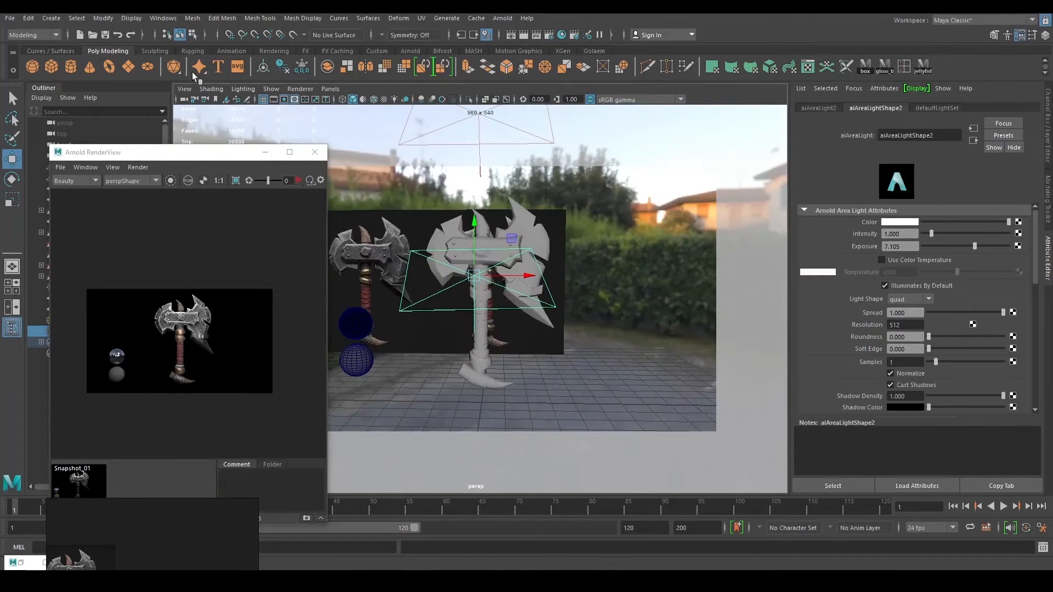
Jump to the CameraView1 bookmark and scale aiAreaLight2 down over the axe head.
{"action": "right_click", "coordinate": [217, 101]}
{"action": "left_click", "coordinate": [234, 107]}
{"action": "left_click", "coordinate": [299, 180]}
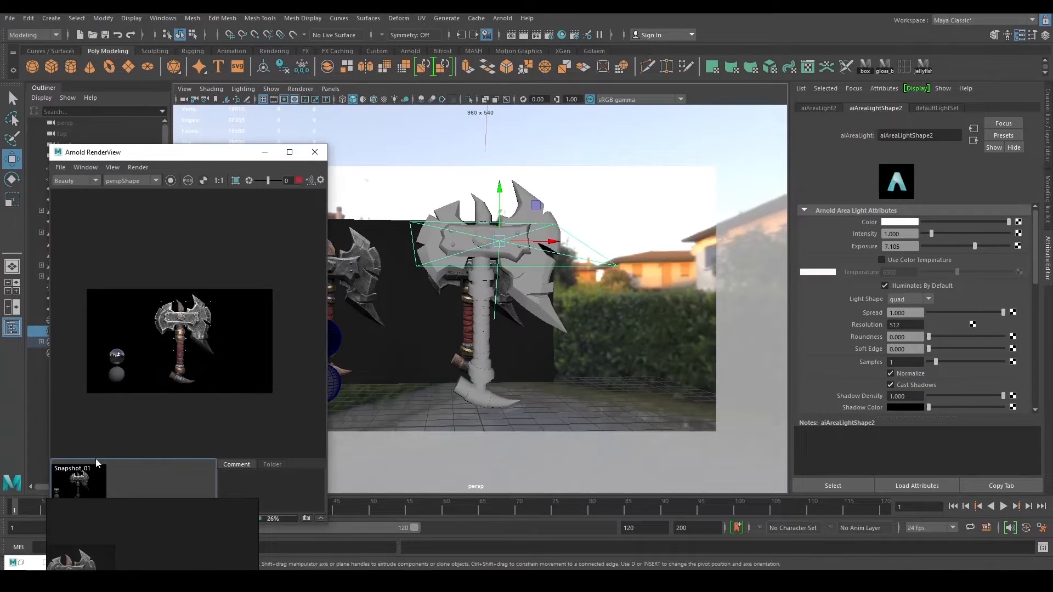
{"action": "left_click", "coordinate": [88, 482]}
{"action": "left_click", "coordinate": [89, 482]}
{"action": "scroll", "coordinate": [204, 344], "scroll_direction": "up", "scroll_amount": 3}
{"action": "scroll", "coordinate": [204, 345], "scroll_direction": "down", "scroll_amount": 2}
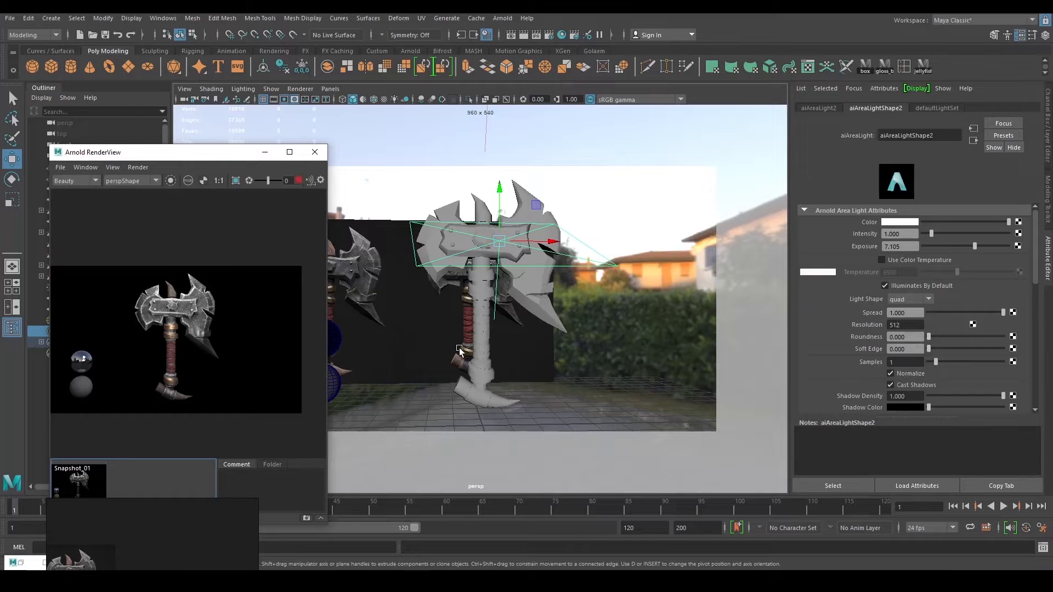
{"action": "left_click_drag", "start_coordinate": [389, 218], "coordinate": [544, 292], "text": "alt"}
{"action": "key", "text": "r"}
{"action": "scroll", "coordinate": [469, 285], "scroll_direction": "down", "scroll_amount": 3}
{"action": "scroll", "coordinate": [578, 310], "scroll_direction": "up", "scroll_amount": 3}
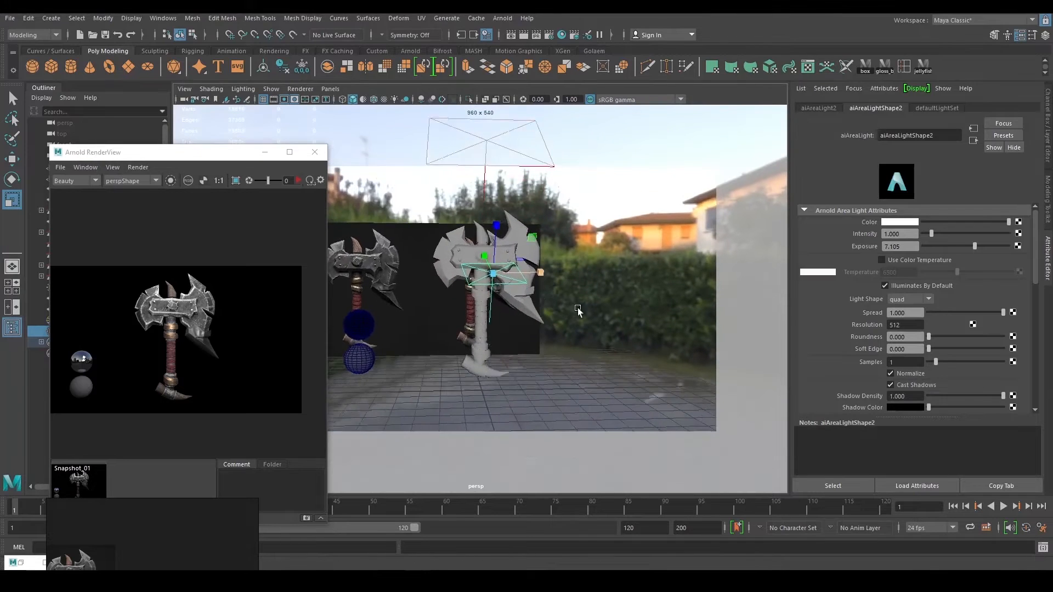
{"action": "left_click_drag", "start_coordinate": [208, 152], "coordinate": [261, 88]}
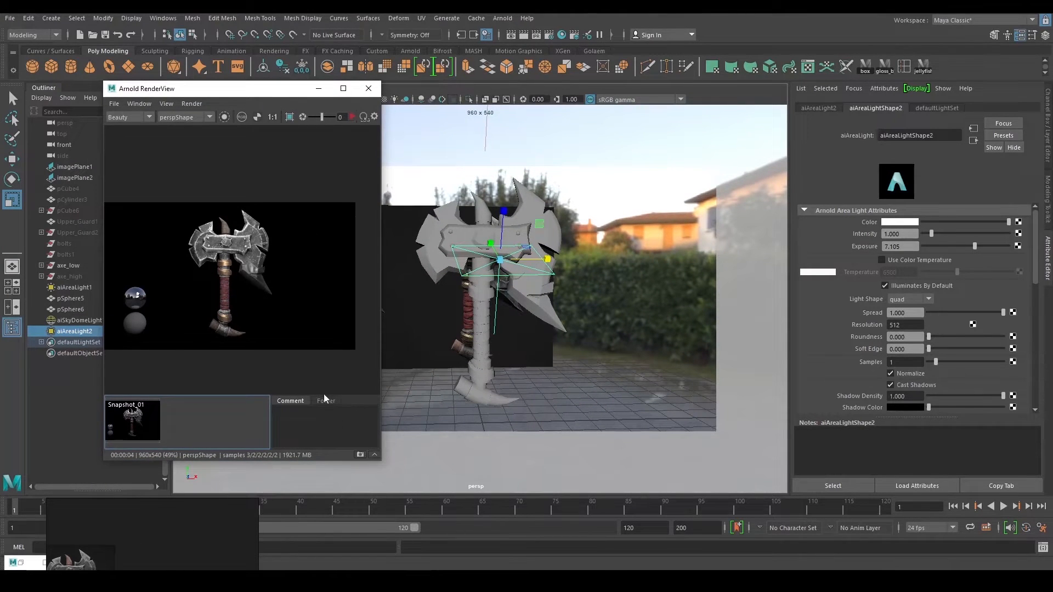
Store the render as Snapshot_02, re-render, and test the lighting with aiAreaLight2 hidden.
{"action": "left_click", "coordinate": [360, 454]}
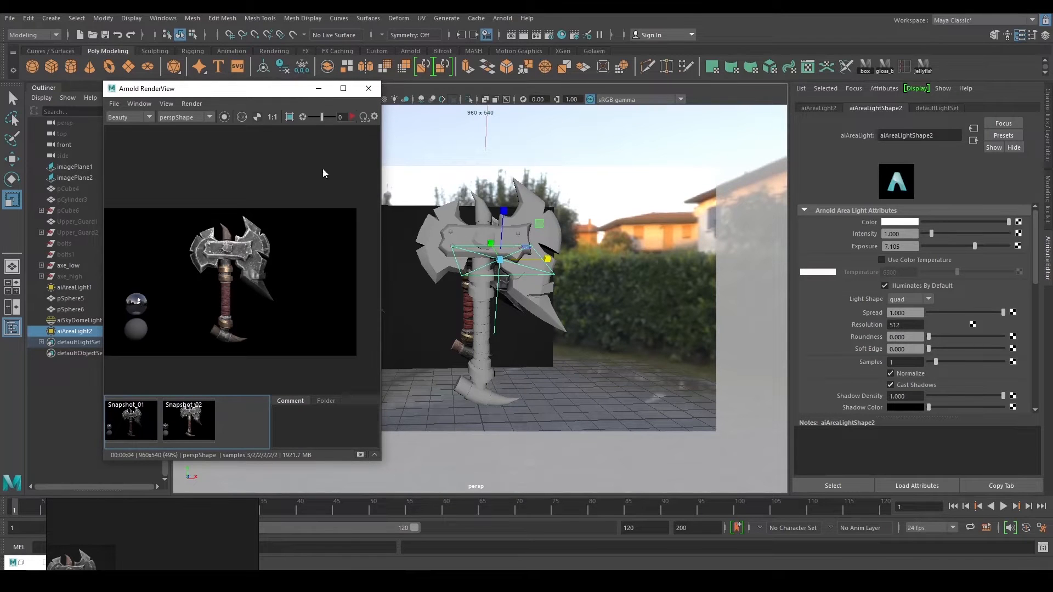
{"action": "left_click", "coordinate": [352, 117]}
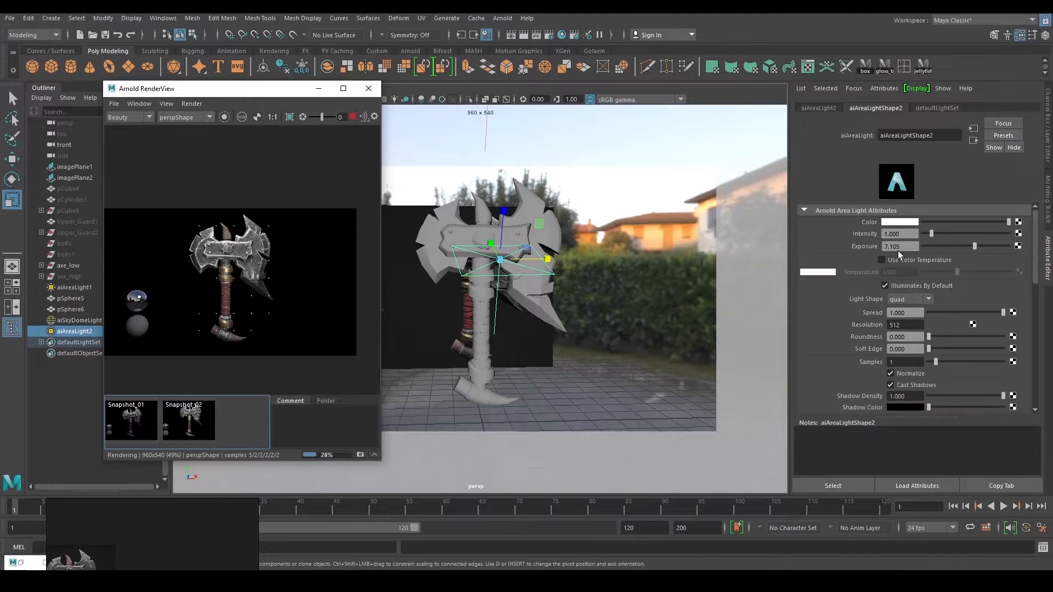
{"action": "left_click", "coordinate": [76, 334]}
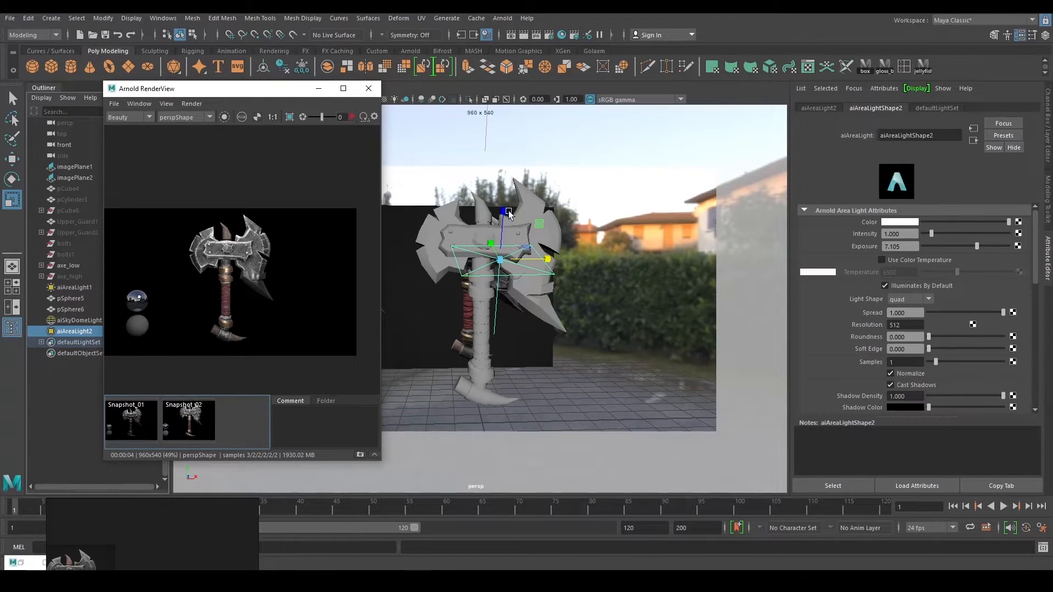
{"action": "key", "text": "h"}
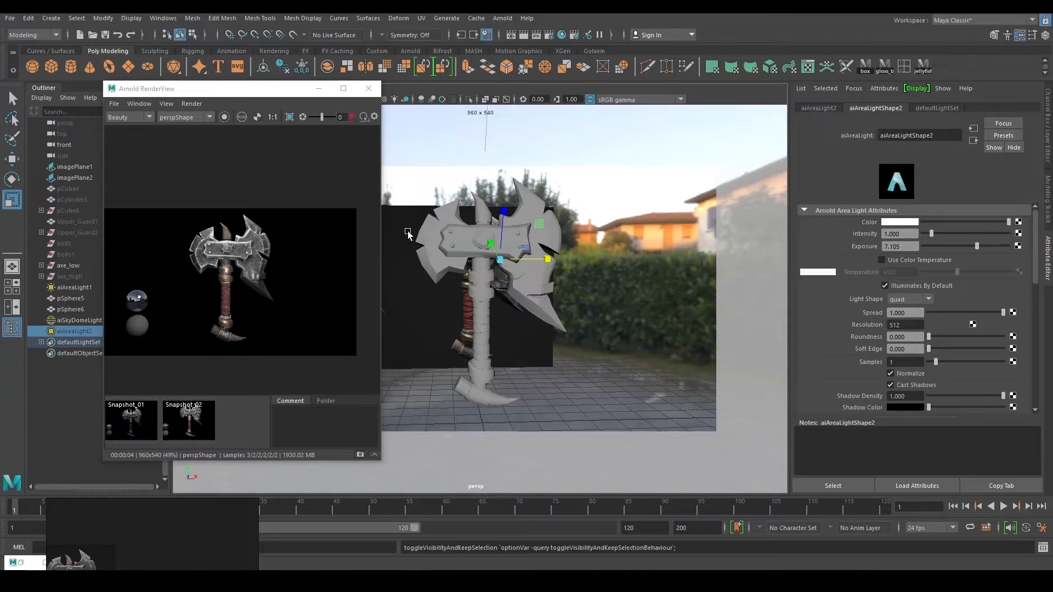
{"action": "left_click", "coordinate": [351, 117]}
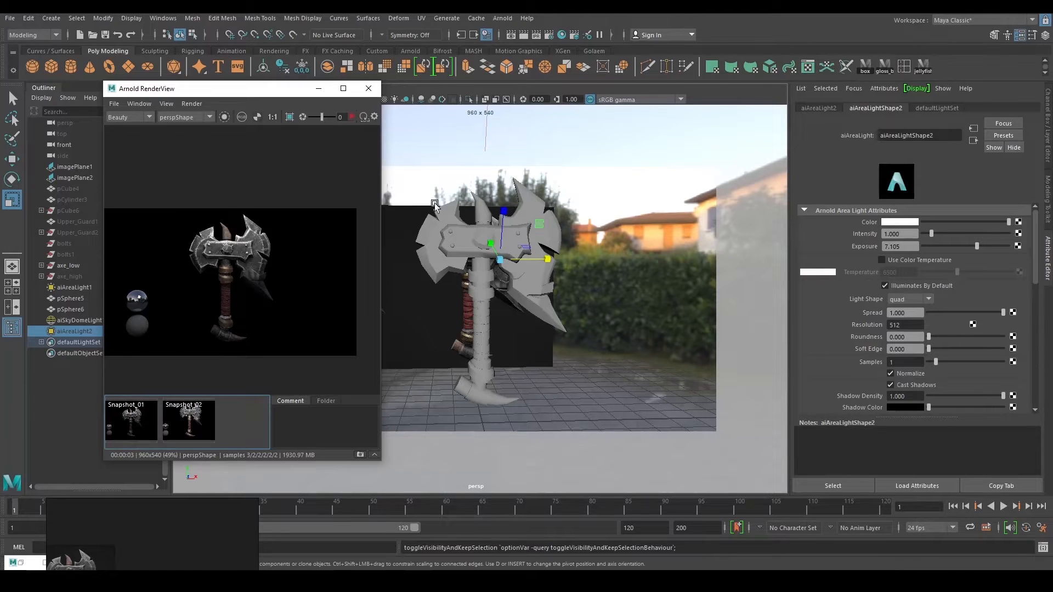
{"action": "key", "text": "h"}
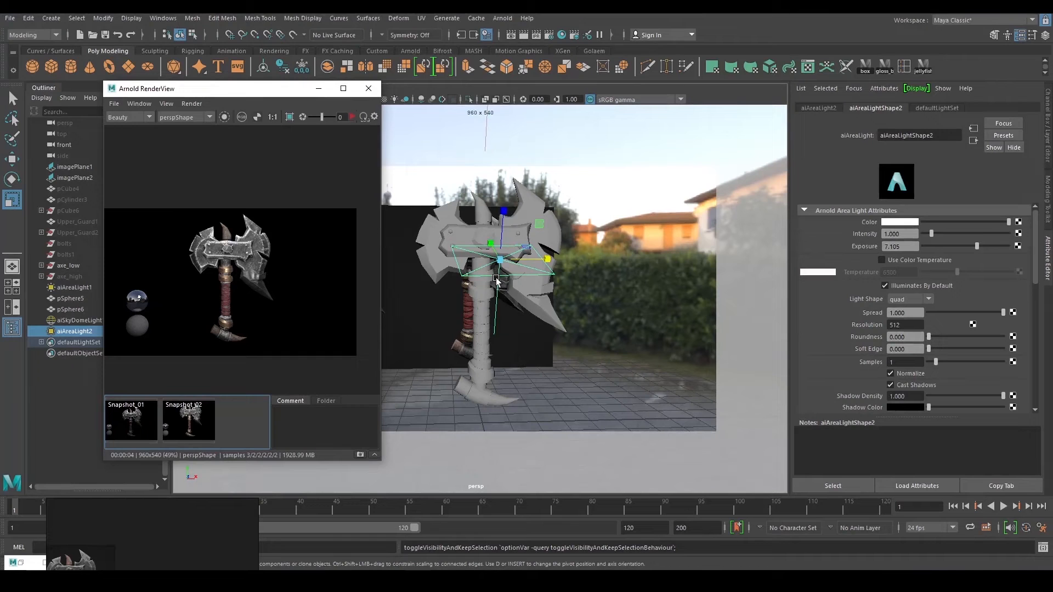
{"action": "key", "text": "h"}
Rotate and move aiAreaLight1 to lie flat above the axe, then return to the front bookmark.
{"action": "left_click_drag", "start_coordinate": [500, 279], "coordinate": [566, 296], "text": "alt"}
{"action": "left_click", "coordinate": [568, 305]}
{"action": "key", "text": "e"}
{"action": "left_click_drag", "start_coordinate": [591, 253], "coordinate": [408, 302]}
{"action": "key", "text": "w"}
{"action": "left_click_drag", "start_coordinate": [240, 95], "coordinate": [189, 145]}
{"action": "left_click", "coordinate": [132, 469]}
{"action": "left_click", "coordinate": [131, 470]}
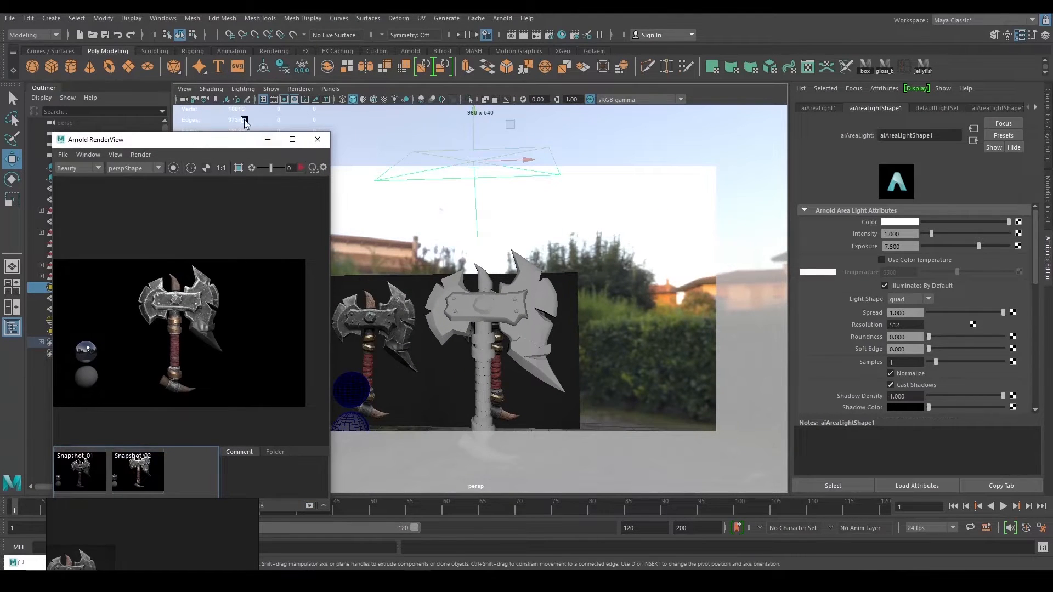
{"action": "left_click", "coordinate": [216, 100]}
{"action": "right_click", "coordinate": [216, 99]}
{"action": "left_click", "coordinate": [230, 108]}
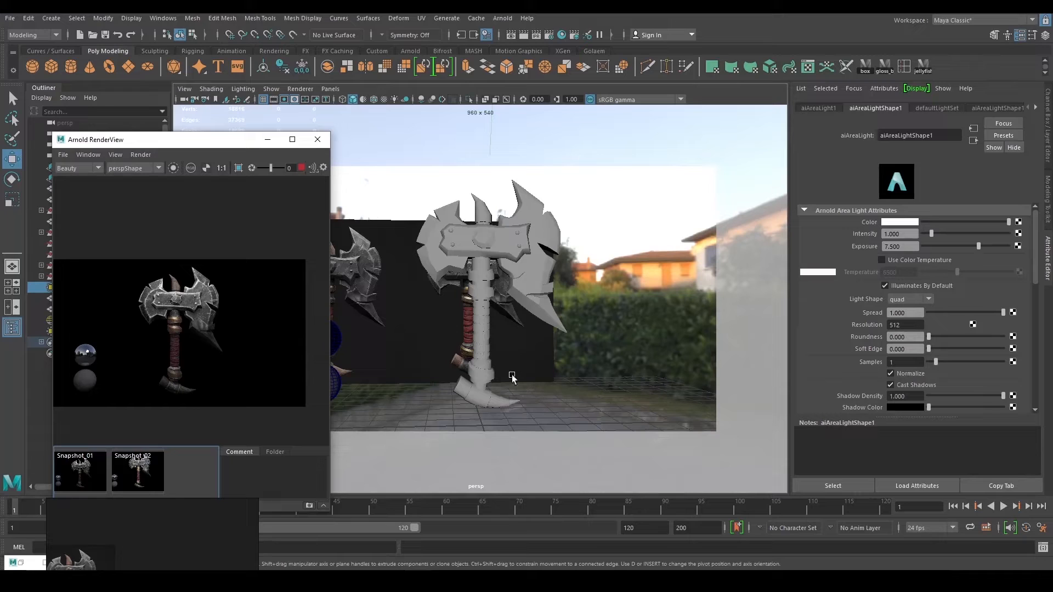
Stop the render and save the Arnold render of the axe as an image file.
{"action": "left_click", "coordinate": [301, 167]}
{"action": "left_click", "coordinate": [9, 19]}
{"action": "left_click", "coordinate": [33, 75]}
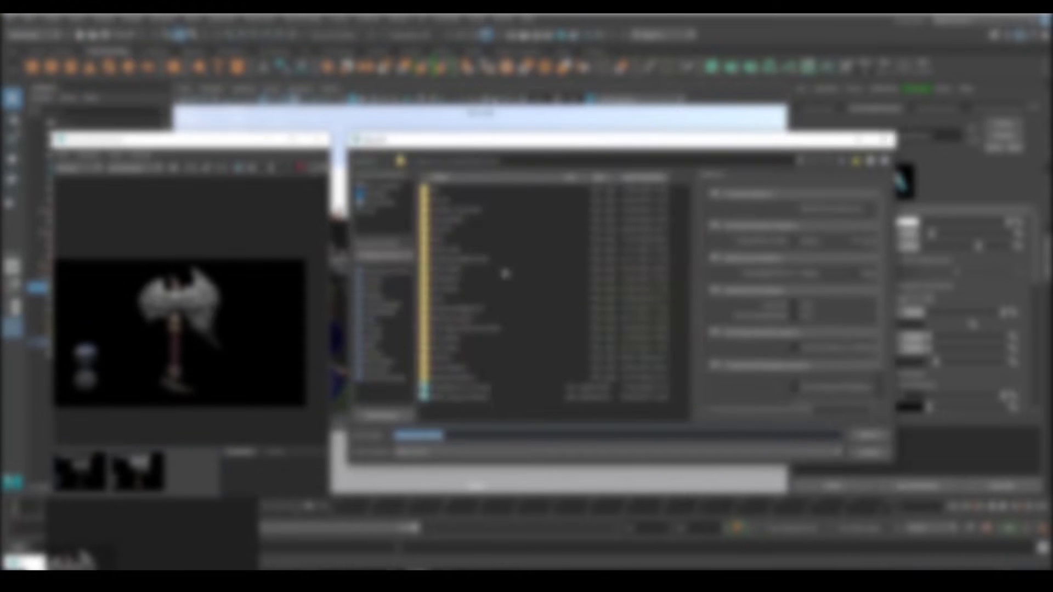
{"action": "double_click", "coordinate": [459, 207]}
{"action": "left_click", "coordinate": [465, 407]}
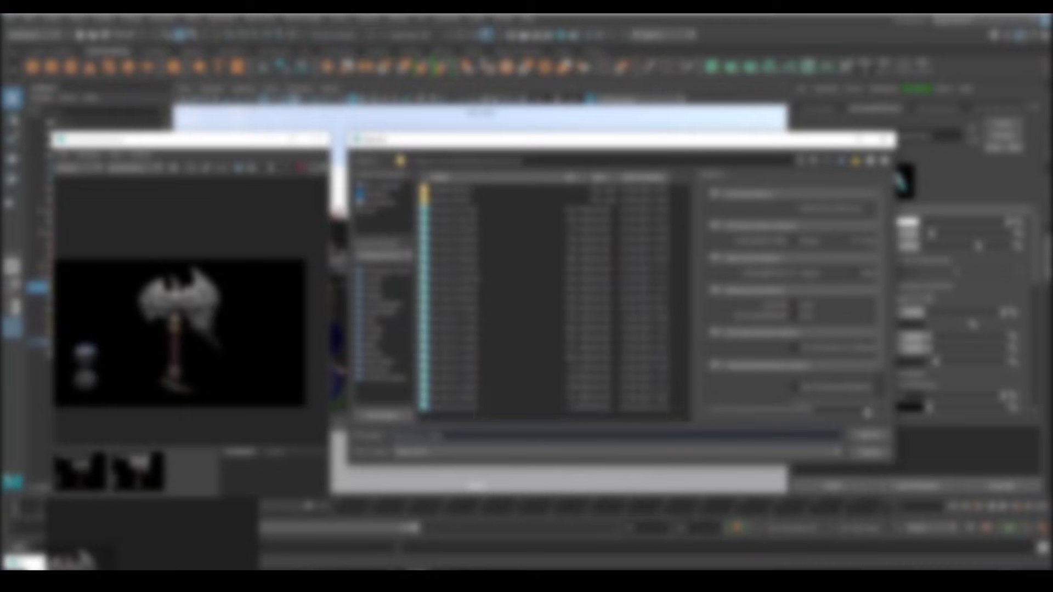
{"action": "left_click", "coordinate": [868, 435]}
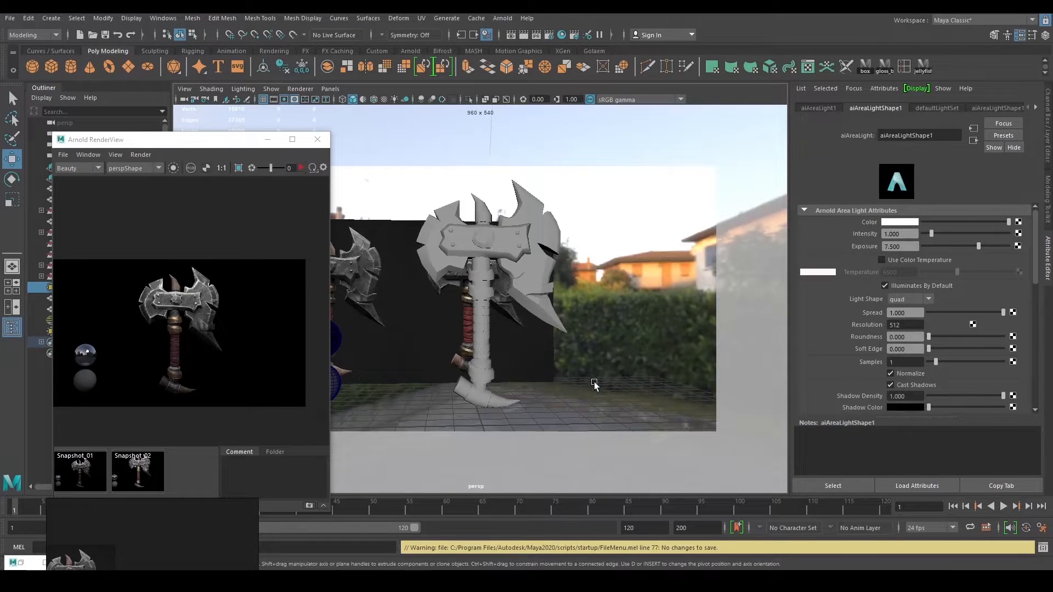
{"action": "right_click_drag", "start_coordinate": [640, 373], "coordinate": [640, 367], "text": "alt"}
{"action": "left_click_drag", "start_coordinate": [640, 369], "coordinate": [526, 273], "text": "alt"}
Create a new perspective camera framing the axe from the front with the Resolution Gate on.
{"action": "left_click", "coordinate": [330, 88]}
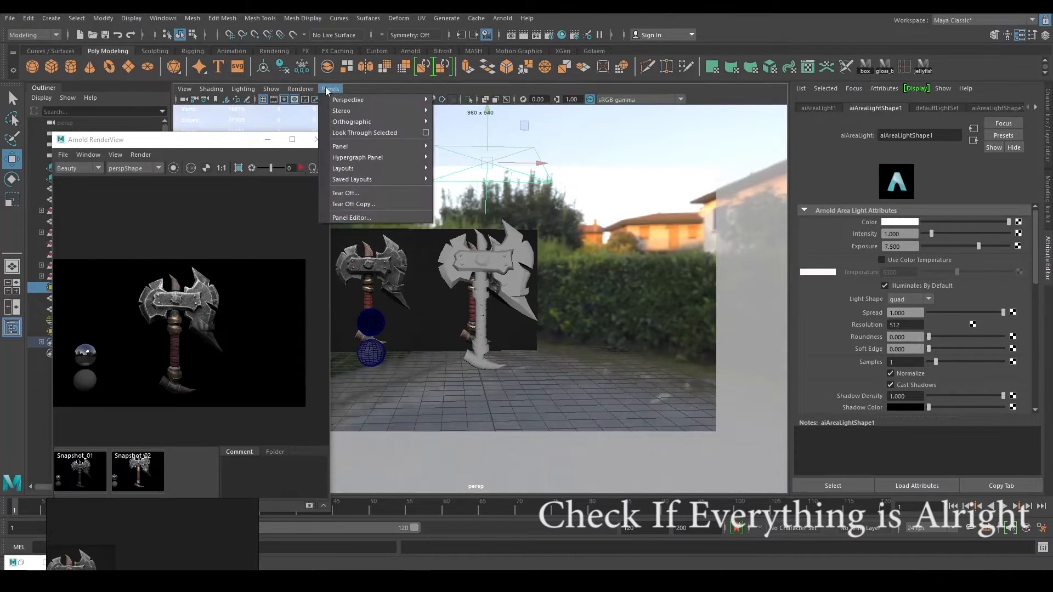
{"action": "mouse_move", "coordinate": [409, 100]}
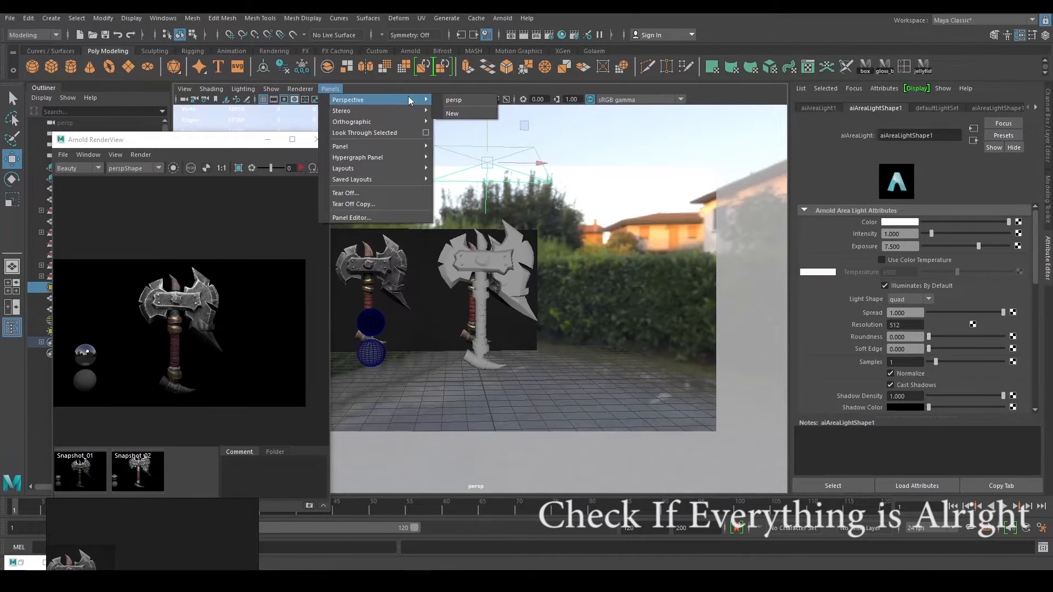
{"action": "left_click", "coordinate": [469, 101]}
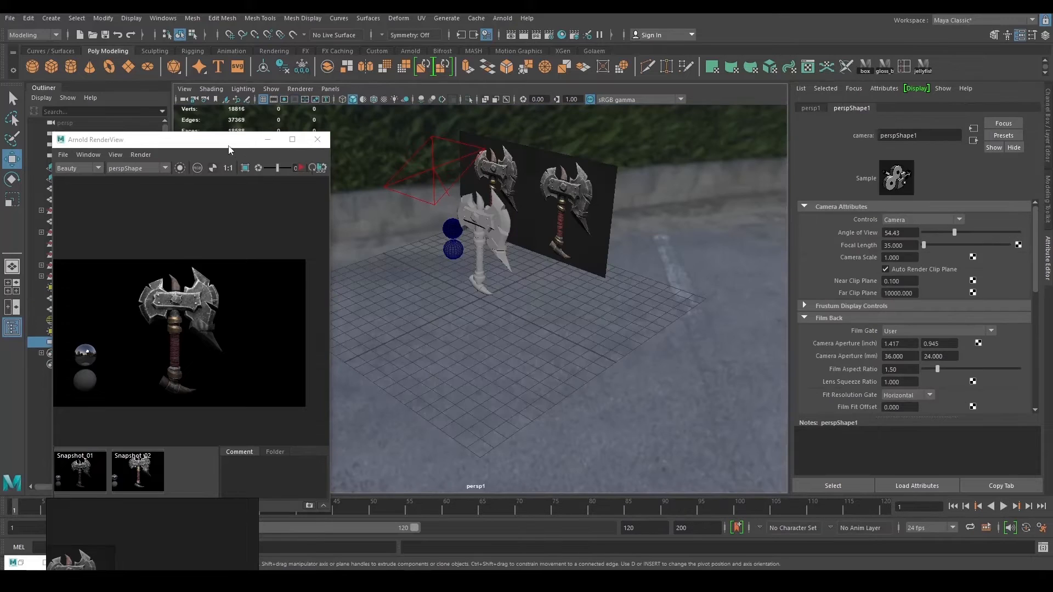
{"action": "left_click_drag", "start_coordinate": [445, 238], "coordinate": [550, 218], "text": "alt"}
{"action": "right_click_drag", "start_coordinate": [550, 218], "coordinate": [634, 328], "text": "alt"}
{"action": "middle_click_drag", "start_coordinate": [634, 328], "coordinate": [630, 376], "text": "alt"}
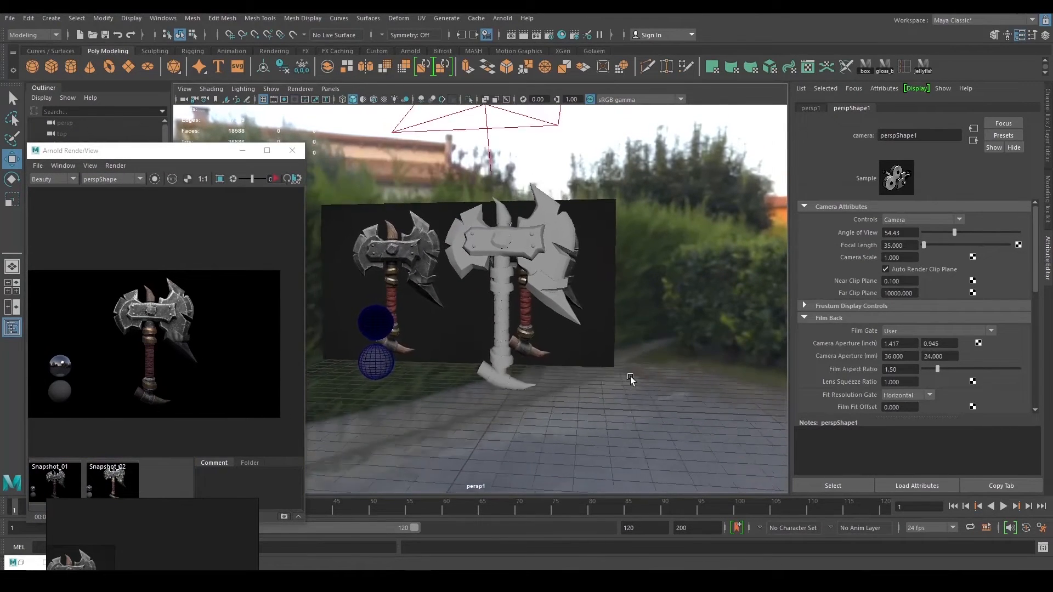
{"action": "left_click_drag", "start_coordinate": [630, 376], "coordinate": [650, 372], "text": "alt"}
{"action": "left_click", "coordinate": [284, 99]}
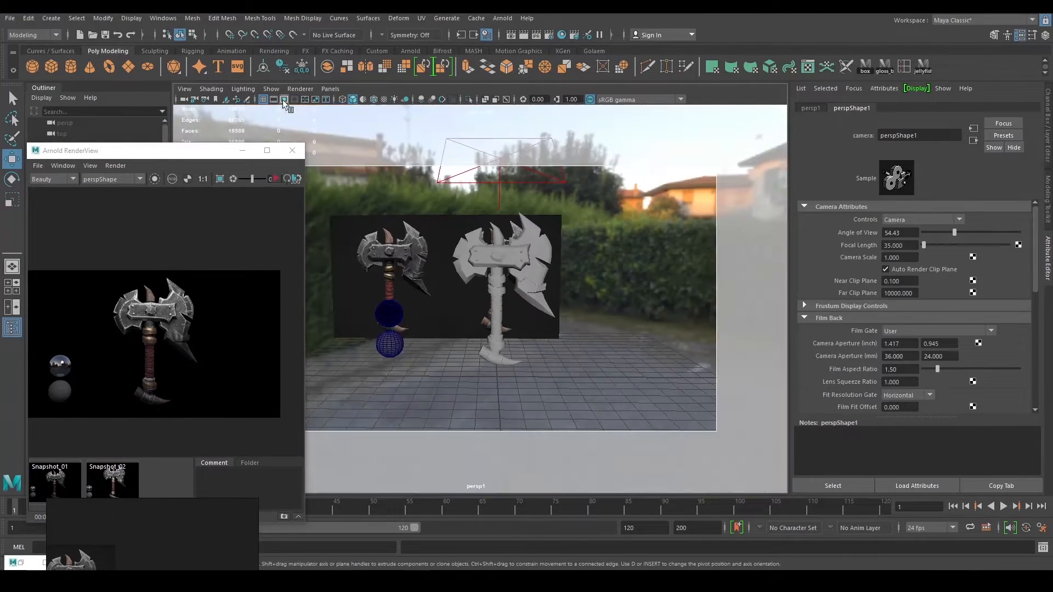
Shrink and reposition the Arnold RenderView window beside the viewport.
{"action": "left_click_drag", "start_coordinate": [208, 150], "coordinate": [229, 141]}
{"action": "left_click_drag", "start_coordinate": [224, 149], "coordinate": [210, 93]}
{"action": "scroll", "coordinate": [223, 184], "scroll_direction": "down", "scroll_amount": 3}
{"action": "middle_click_drag", "start_coordinate": [607, 351], "coordinate": [614, 347], "text": "alt"}
{"action": "mouse_move", "coordinate": [614, 347]}
{"action": "left_mouse_down", "text": "alt"}
{"action": "mouse_move", "coordinate": [604, 343]}
{"action": "mouse_move", "coordinate": [619, 337]}
{"action": "left_mouse_up", "text": "alt"}
{"action": "left_click_drag", "start_coordinate": [226, 100], "coordinate": [225, 124]}
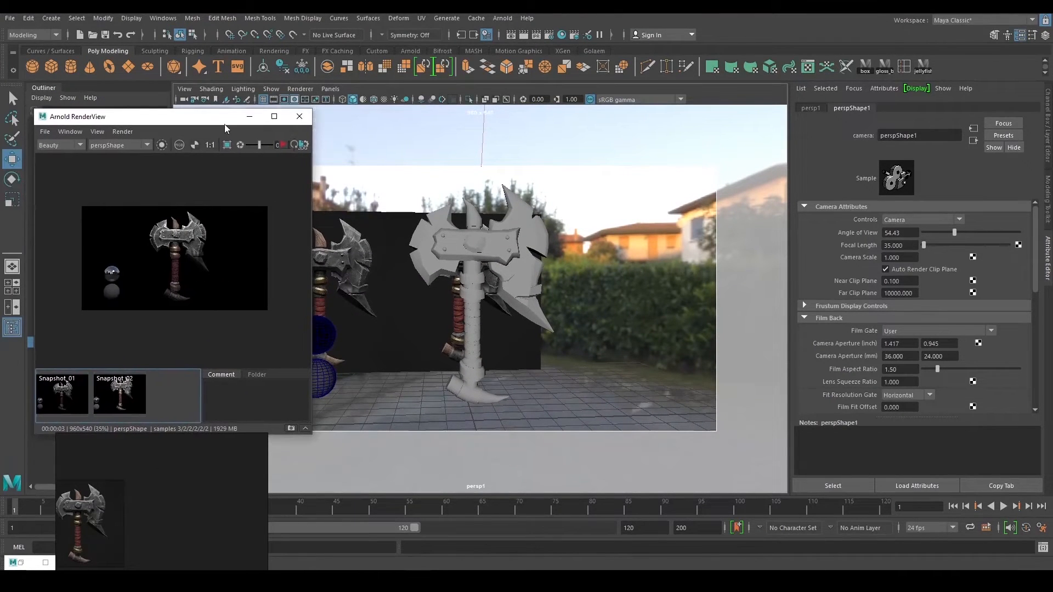
Switch the viewport back to persp and render the axe through the perspShape1 camera.
{"action": "left_click", "coordinate": [330, 88]}
{"action": "mouse_move", "coordinate": [342, 103]}
{"action": "left_click", "coordinate": [453, 100]}
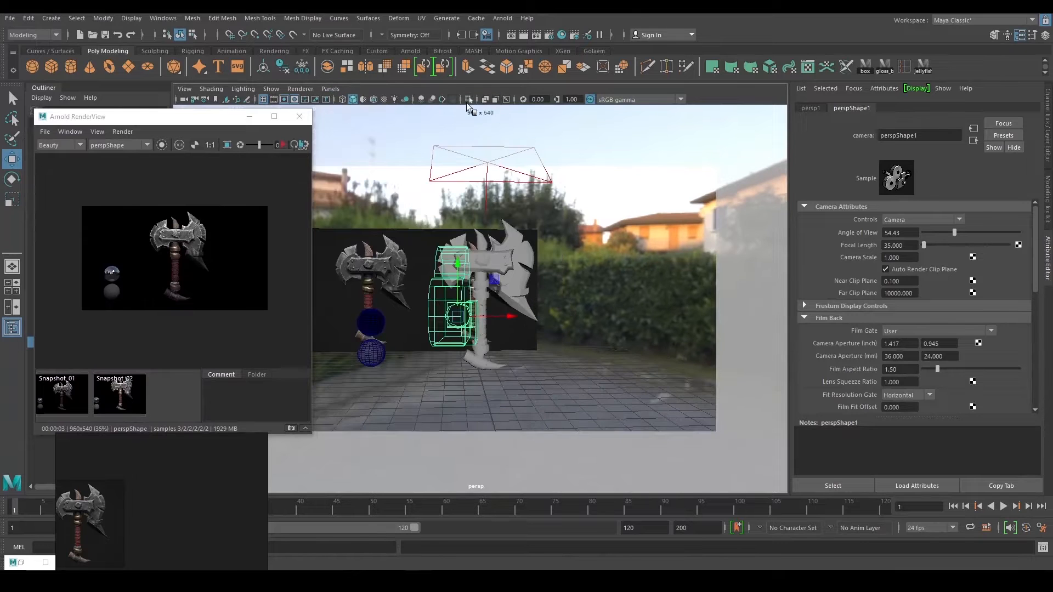
{"action": "scroll", "coordinate": [634, 331], "scroll_direction": "up", "scroll_amount": 5}
{"action": "scroll", "coordinate": [634, 332], "scroll_direction": "up", "scroll_amount": 3}
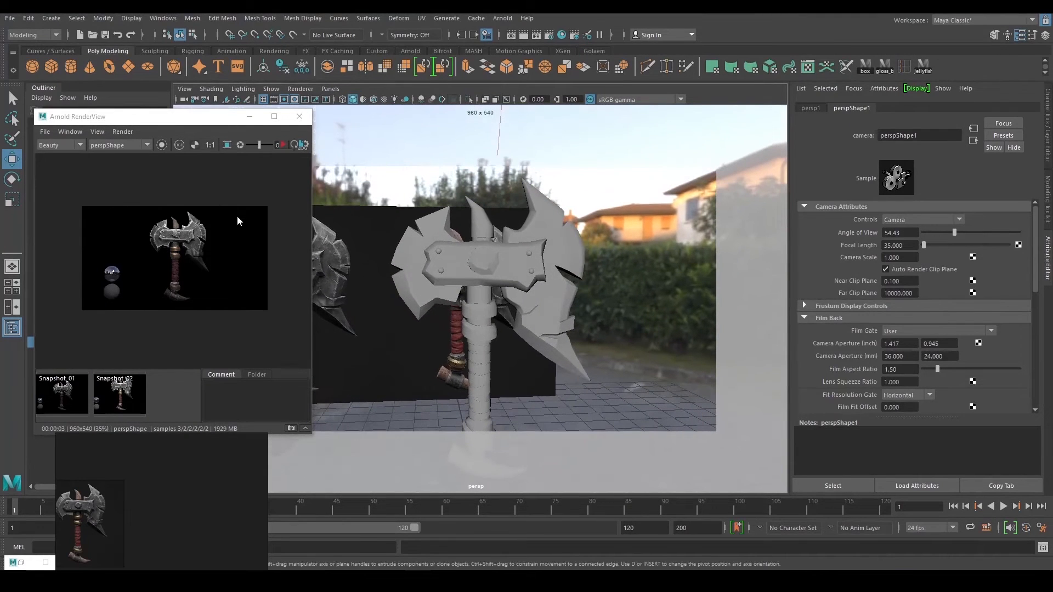
{"action": "scroll", "coordinate": [185, 241], "scroll_direction": "up", "scroll_amount": 2}
{"action": "left_click", "coordinate": [281, 144]}
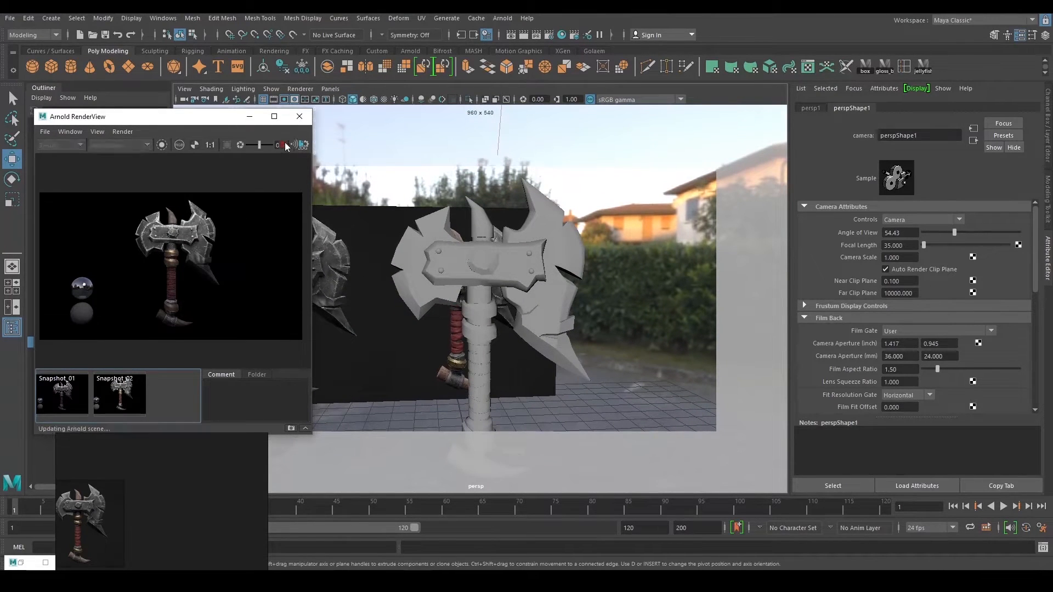
{"action": "scroll", "coordinate": [217, 250], "scroll_direction": "down", "scroll_amount": 3}
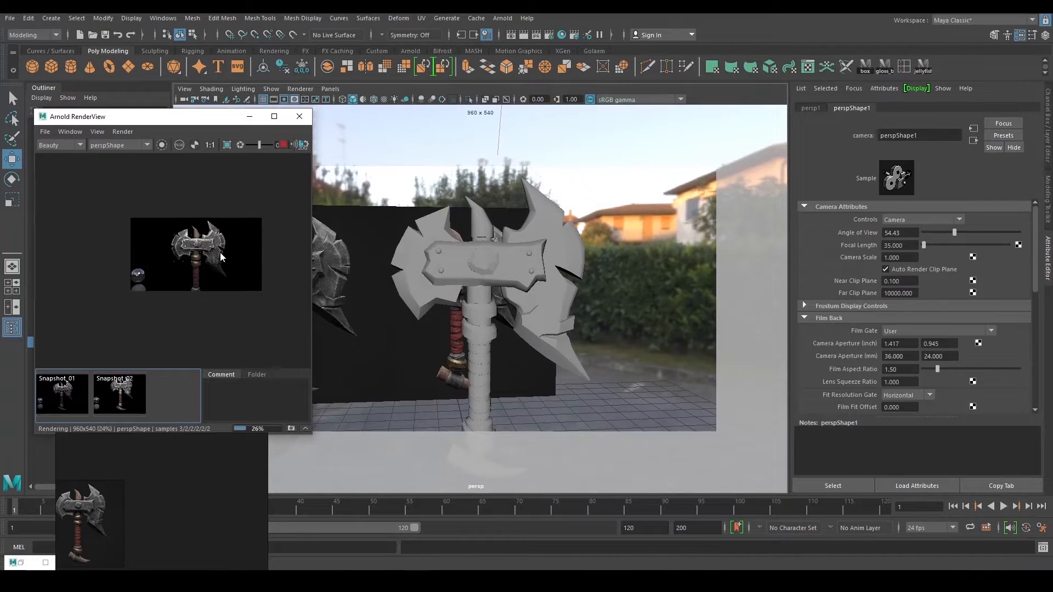
{"action": "left_click", "coordinate": [114, 146]}
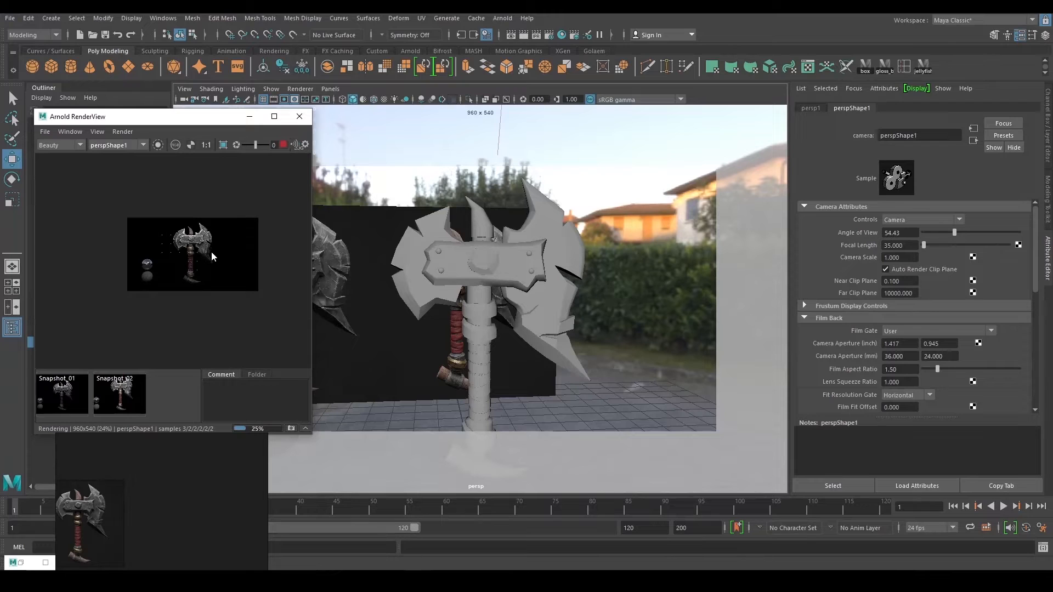
{"action": "scroll", "coordinate": [212, 251], "scroll_direction": "up", "scroll_amount": 2}
{"action": "scroll", "coordinate": [210, 250], "scroll_direction": "down", "scroll_amount": 2}
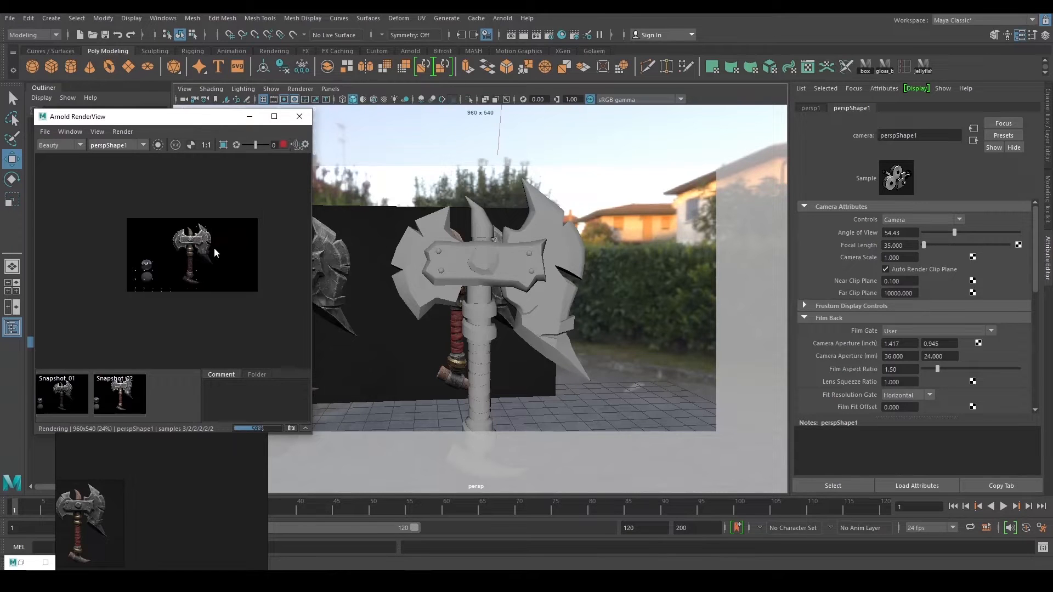
{"action": "scroll", "coordinate": [185, 244], "scroll_direction": "up", "scroll_amount": 1}
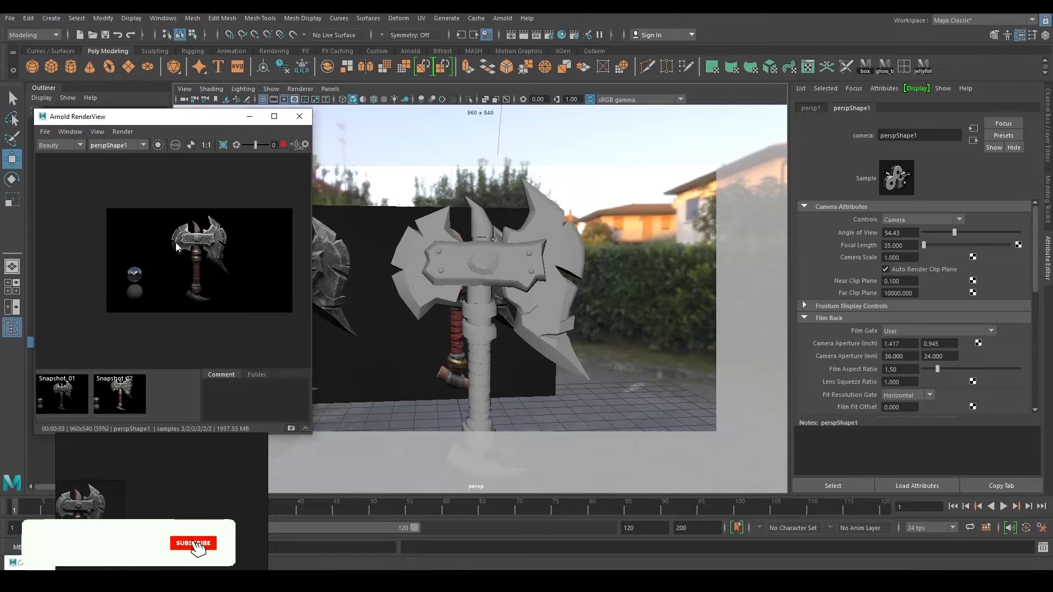
{"action": "left_click", "coordinate": [284, 144]}
Move both reference spheres down, re-render, and compare with Snapshot_01.
{"action": "scroll", "coordinate": [462, 299], "scroll_direction": "down", "scroll_amount": 4}
{"action": "scroll", "coordinate": [462, 300], "scroll_direction": "down", "scroll_amount": 1}
{"action": "middle_click_drag", "start_coordinate": [461, 299], "coordinate": [498, 291], "text": "alt"}
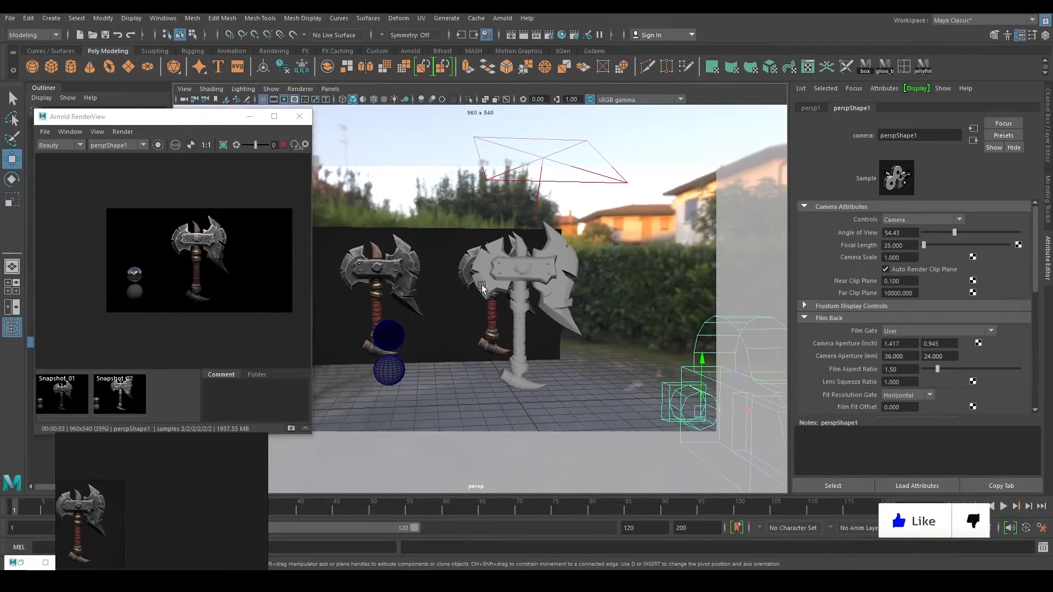
{"action": "left_click", "coordinate": [382, 335]}
{"action": "left_click", "coordinate": [388, 370], "text": "shift"}
{"action": "left_click_drag", "start_coordinate": [395, 346], "coordinate": [395, 358]}
{"action": "left_click", "coordinate": [282, 146]}
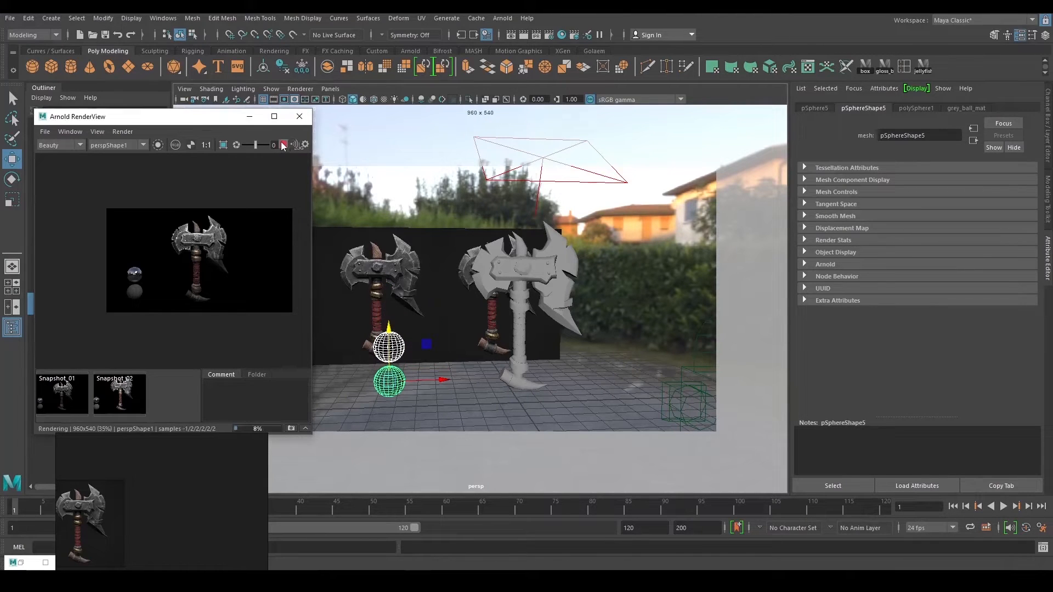
{"action": "scroll", "coordinate": [229, 264], "scroll_direction": "up", "scroll_amount": 1}
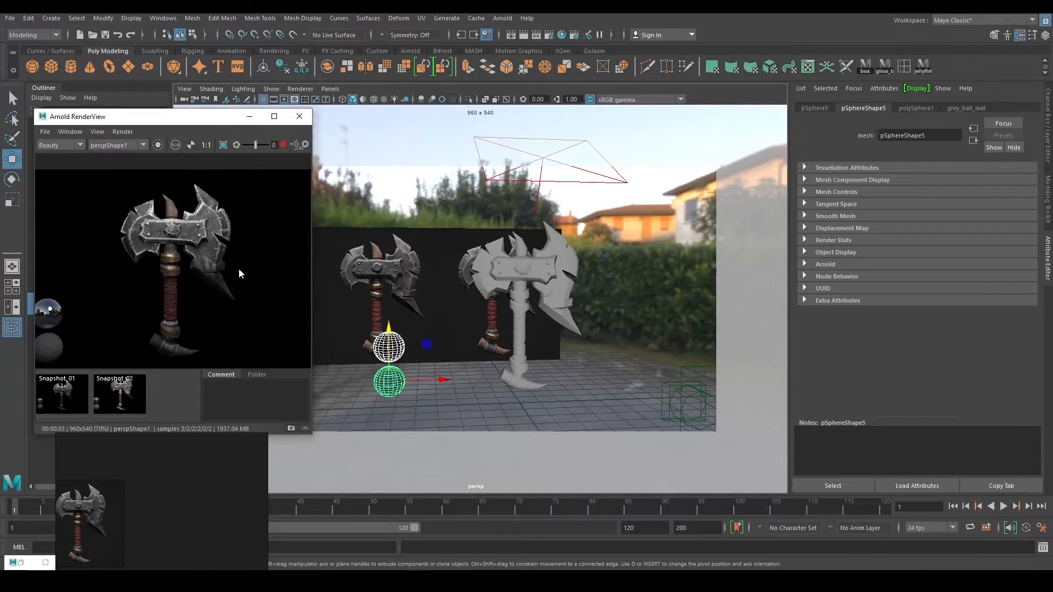
{"action": "left_click", "coordinate": [61, 399]}
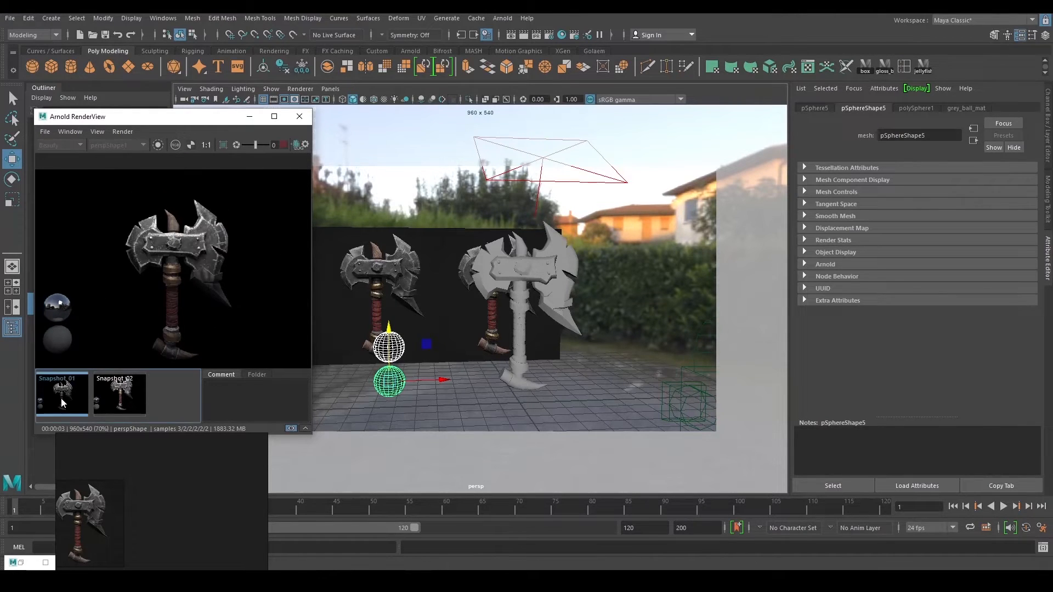
Move aiAreaLight1 right and down, re-render, then nudge it back up-left.
{"action": "left_click", "coordinate": [61, 399]}
{"action": "left_click", "coordinate": [283, 144]}
{"action": "left_click_drag", "start_coordinate": [471, 244], "coordinate": [588, 220], "text": "alt"}
{"action": "left_click", "coordinate": [574, 231]}
{"action": "key", "text": "e"}
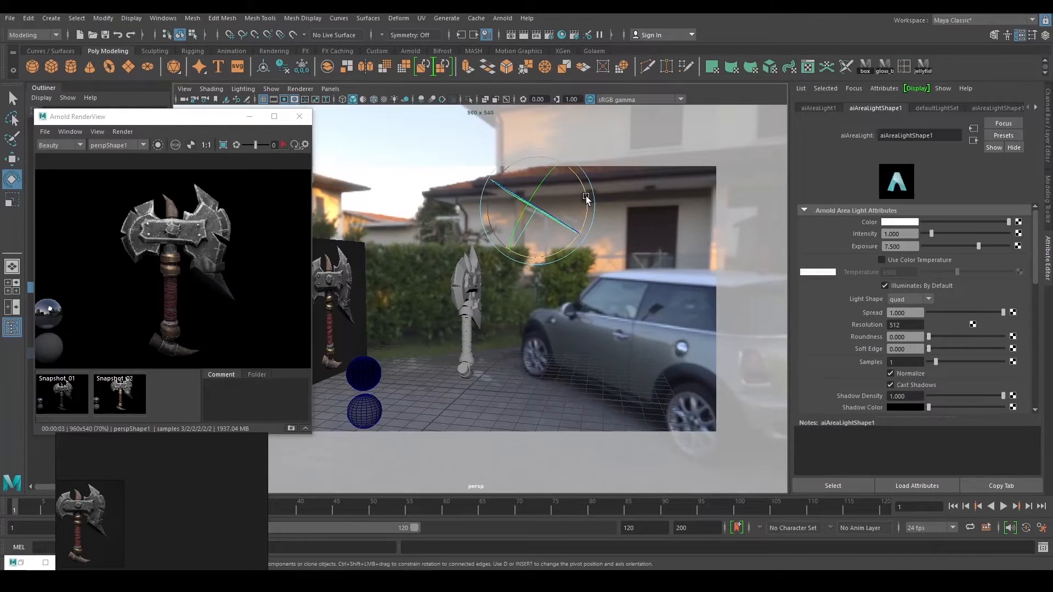
{"action": "key", "text": "w"}
{"action": "left_click_drag", "start_coordinate": [577, 170], "coordinate": [602, 183]}
{"action": "left_click", "coordinate": [283, 145]}
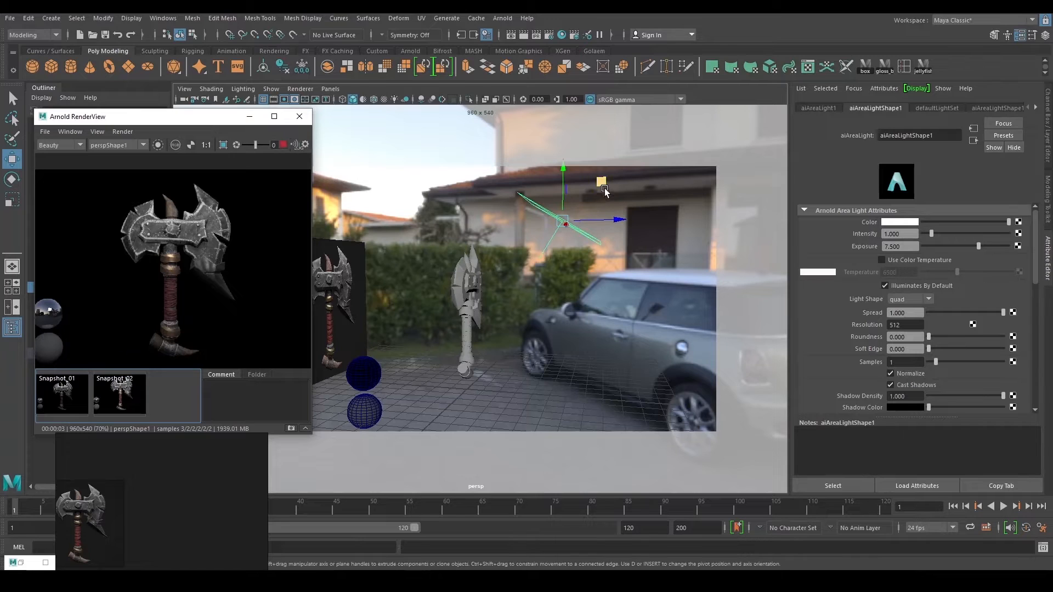
{"action": "left_click_drag", "start_coordinate": [604, 190], "coordinate": [595, 184]}
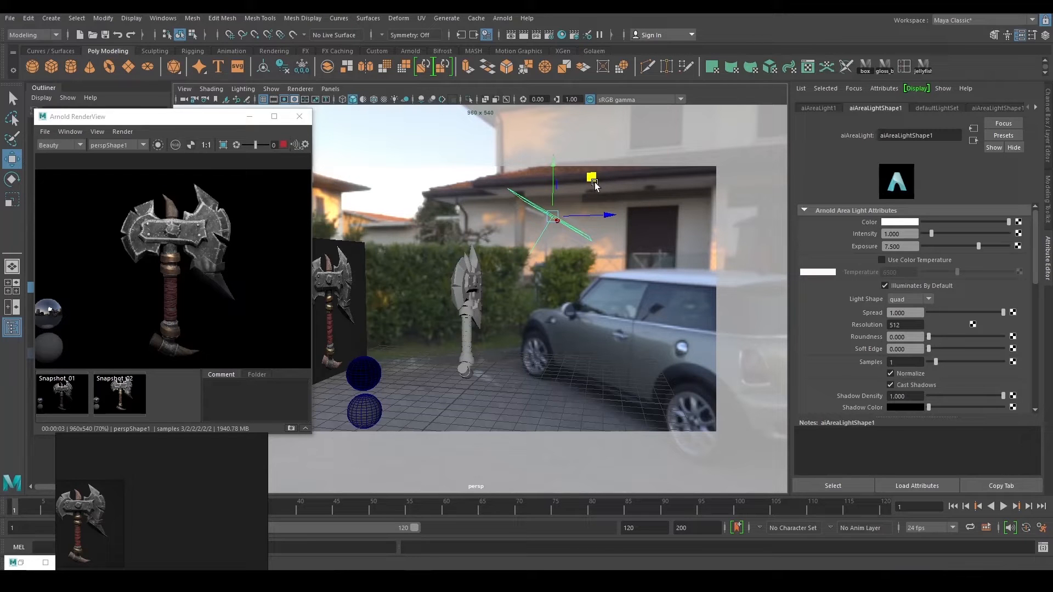
Compare the new lighting with Snapshot_01 and tilt aiAreaLight1 slightly.
{"action": "middle_click_drag", "start_coordinate": [608, 220], "coordinate": [604, 209], "text": "alt"}
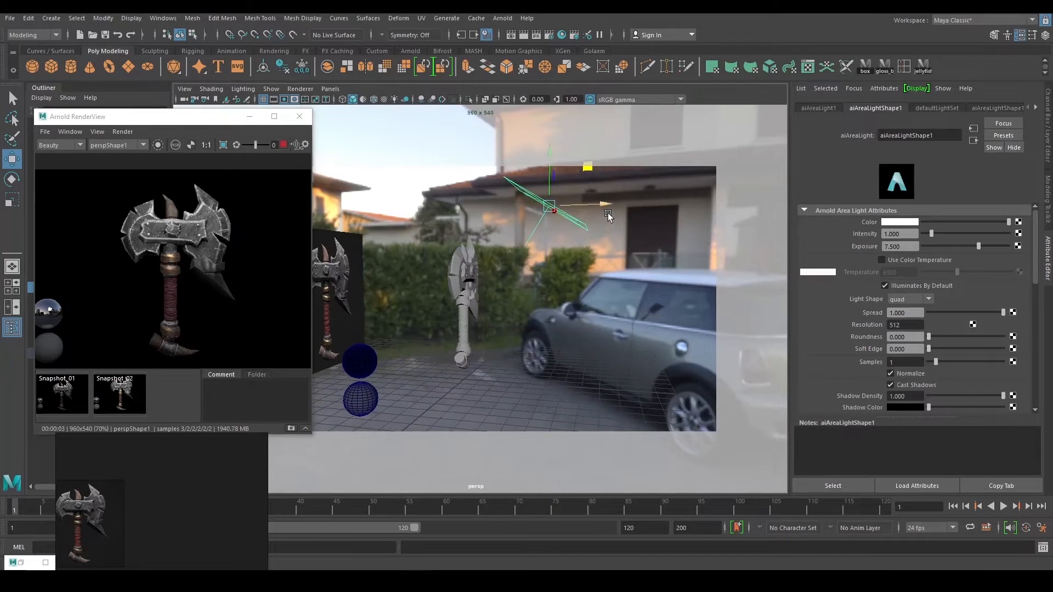
{"action": "left_click_drag", "start_coordinate": [652, 240], "coordinate": [340, 329], "text": "alt"}
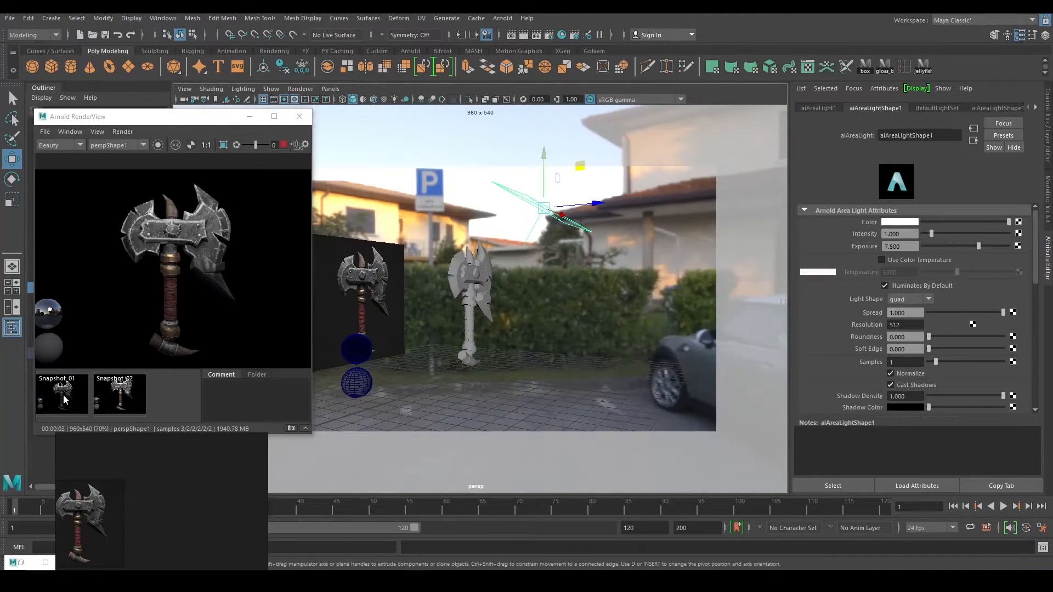
{"action": "left_click", "coordinate": [63, 395]}
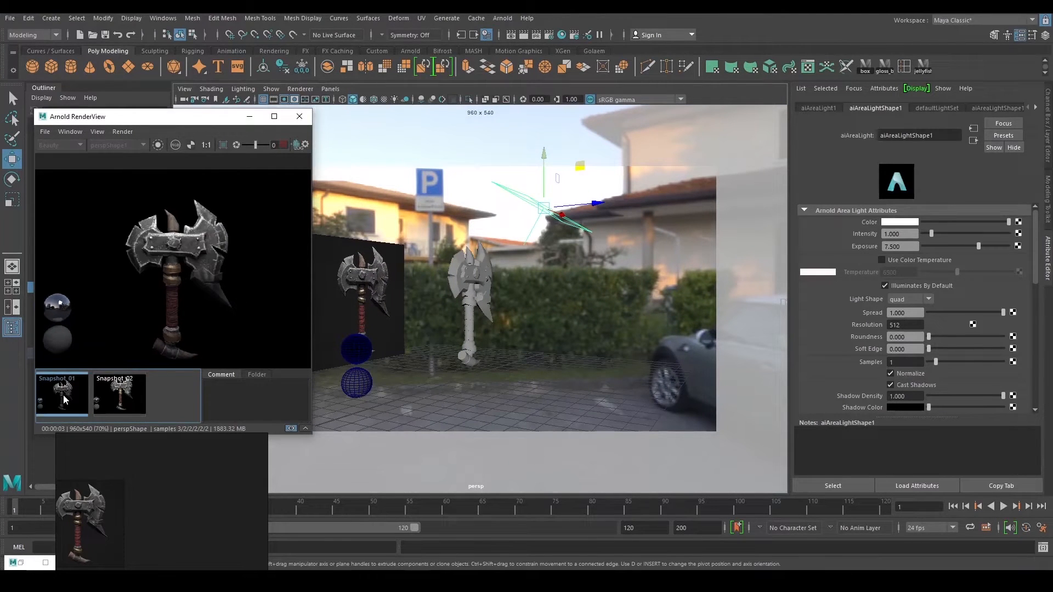
{"action": "left_click", "coordinate": [64, 399]}
{"action": "left_click", "coordinate": [63, 399]}
{"action": "left_click", "coordinate": [64, 399]}
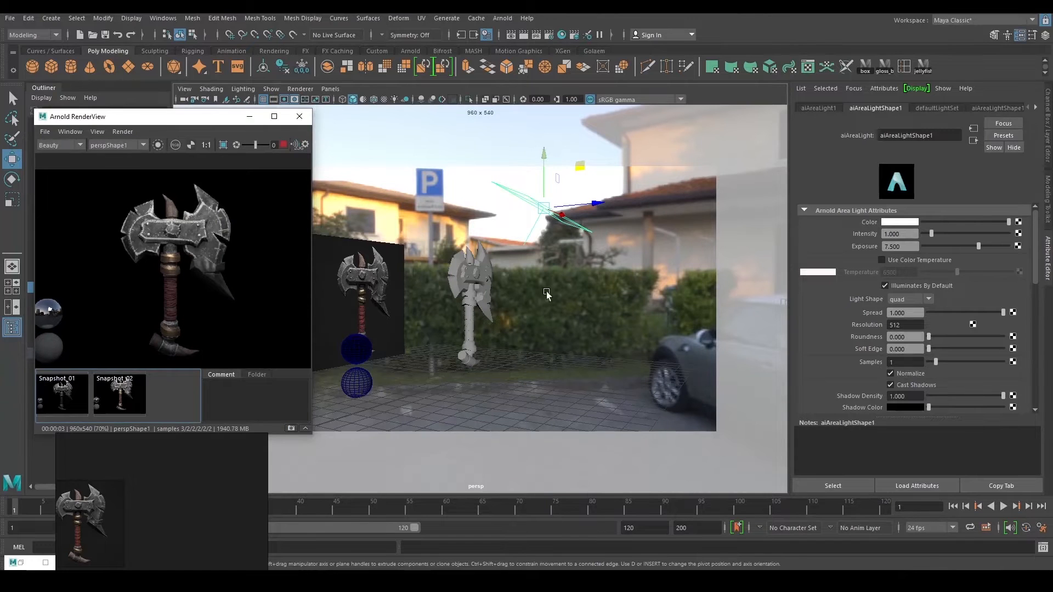
{"action": "left_click_drag", "start_coordinate": [546, 293], "coordinate": [543, 251], "text": "alt"}
{"action": "key", "text": "e"}
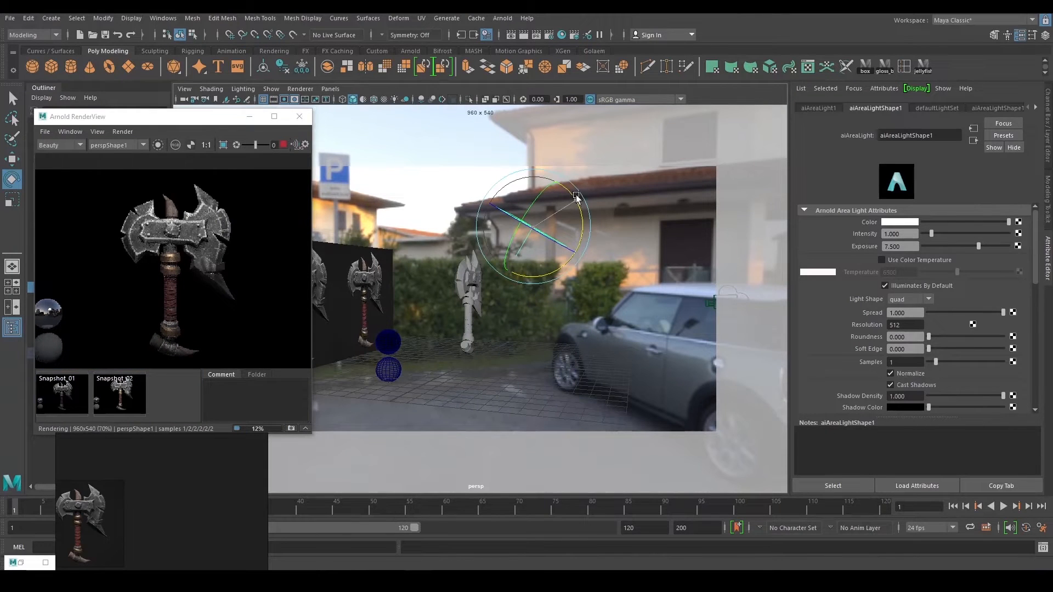
{"action": "left_click_drag", "start_coordinate": [576, 198], "coordinate": [574, 203]}
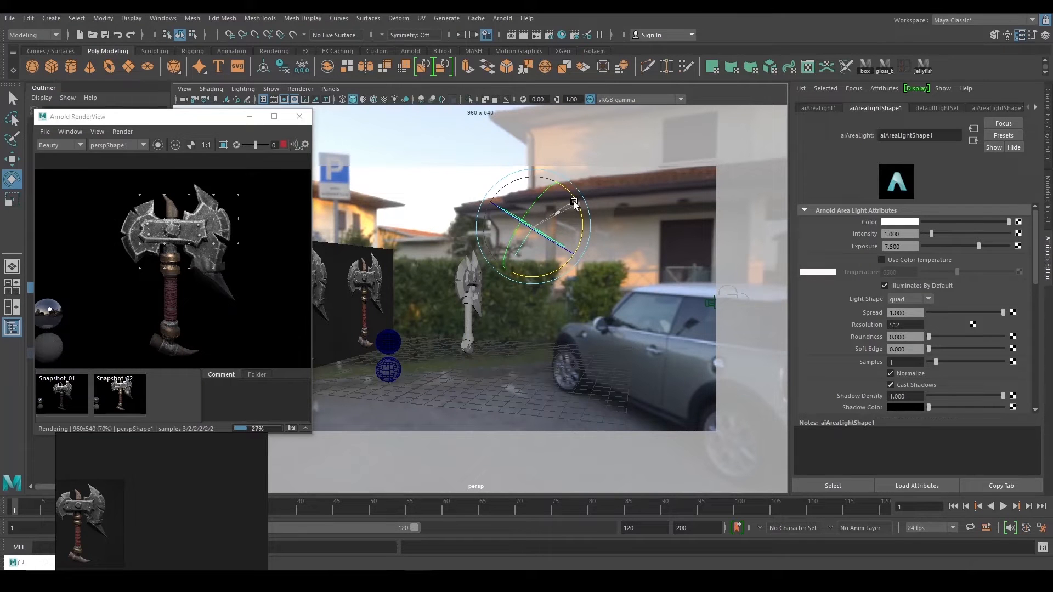
Stop the live render and select aiAreaLight2 in the Outliner.
{"action": "scroll", "coordinate": [601, 255], "scroll_direction": "down", "scroll_amount": 1}
{"action": "key", "text": "w"}
{"action": "left_click", "coordinate": [283, 145]}
{"action": "left_click_drag", "start_coordinate": [233, 120], "coordinate": [455, 130]}
{"action": "left_click", "coordinate": [76, 331]}
{"action": "left_click_drag", "start_coordinate": [351, 126], "coordinate": [203, 136]}
{"action": "middle_click", "coordinate": [621, 305]}
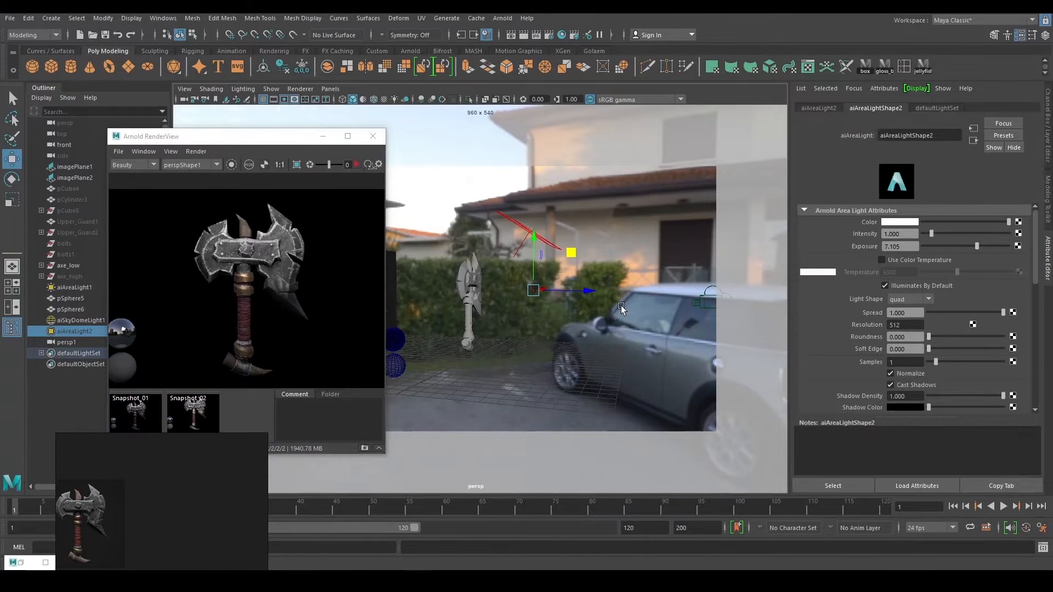
Unhide aiAreaLight2 and move it down low beside the axe's right side.
{"action": "key", "text": "h"}
{"action": "left_click_drag", "start_coordinate": [620, 305], "coordinate": [609, 287], "text": "alt"}
{"action": "key", "text": "e"}
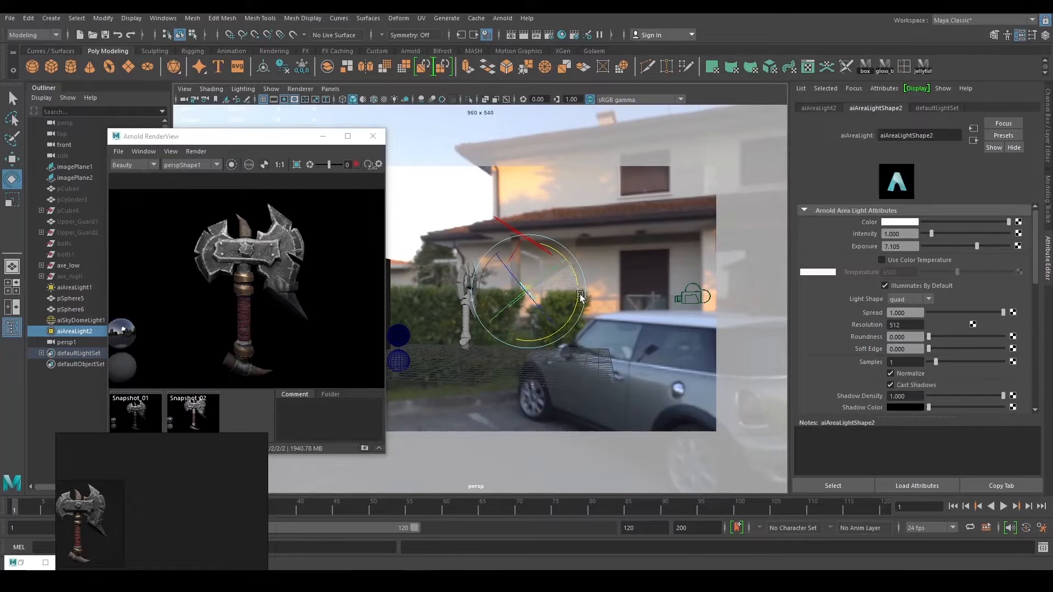
{"action": "key", "text": "w"}
{"action": "left_click_drag", "start_coordinate": [566, 256], "coordinate": [560, 350]}
Re-render the axe preview and lower the area light's exposure to 2.
{"action": "key", "text": "e"}
{"action": "key", "text": "w"}
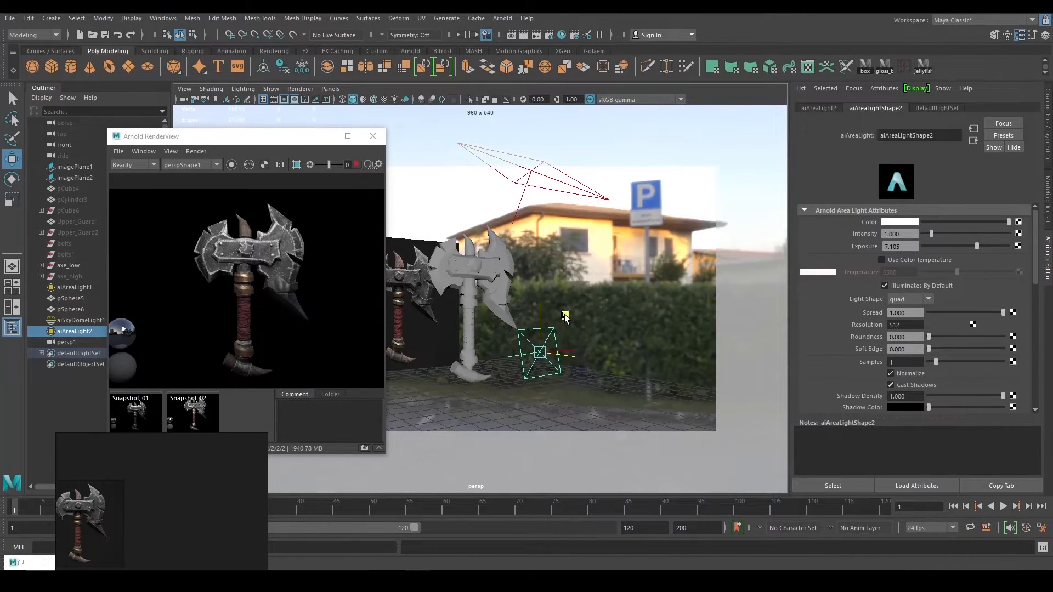
{"action": "left_click_drag", "start_coordinate": [564, 305], "coordinate": [395, 271], "text": "alt"}
{"action": "left_click", "coordinate": [356, 164]}
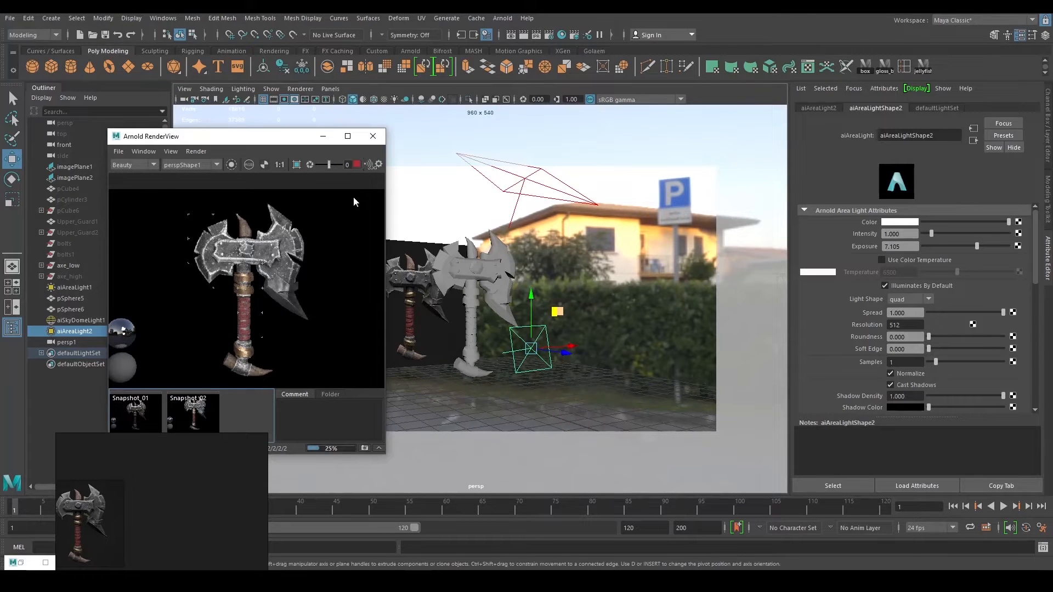
{"action": "left_click_drag", "start_coordinate": [913, 248], "coordinate": [844, 246]}
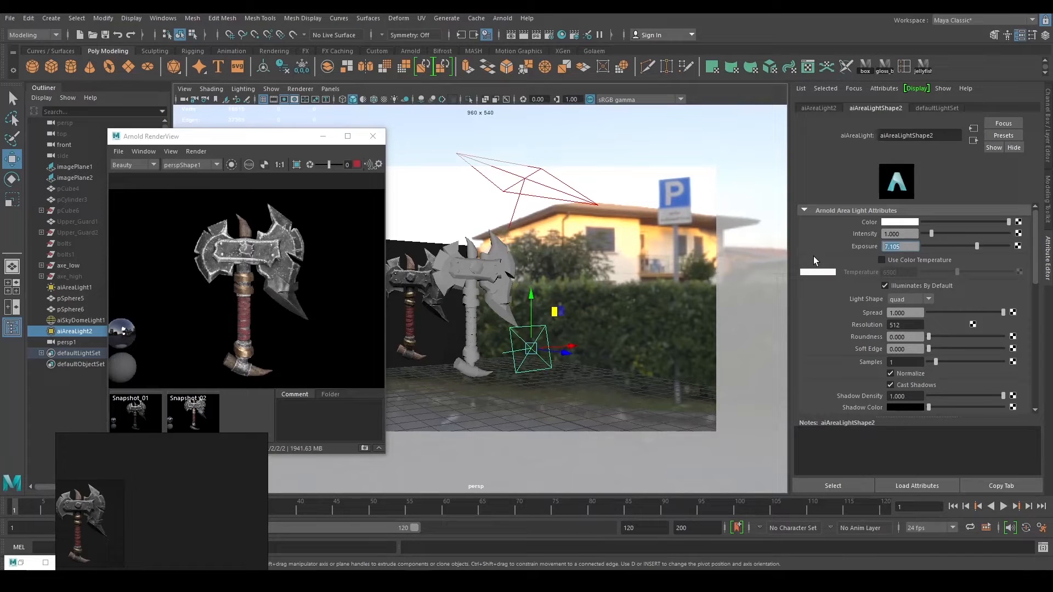
{"action": "type", "text": "2"}
{"action": "key", "text": "Return"}
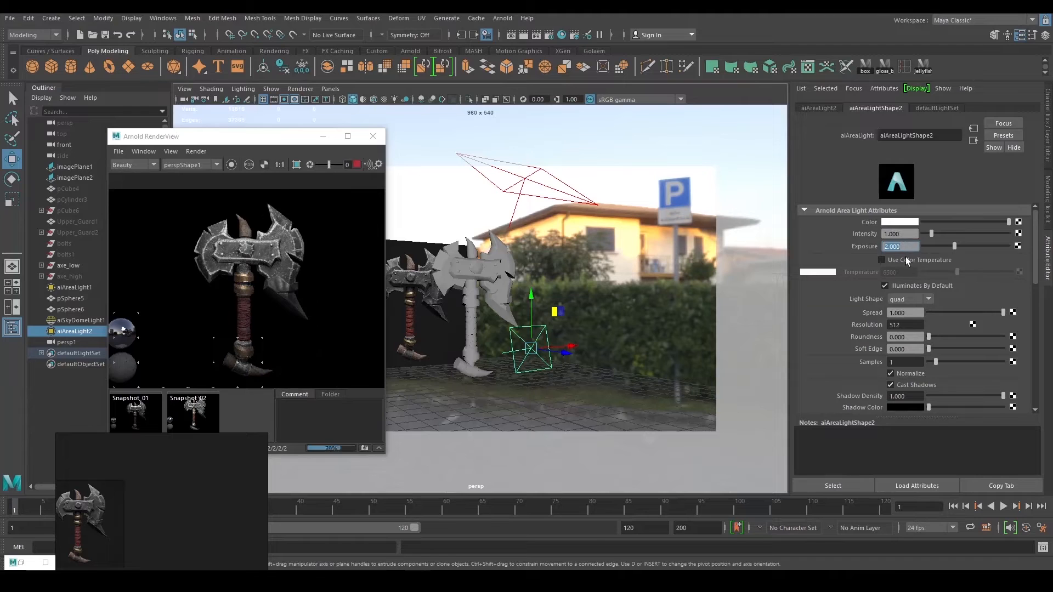
Try area light exposures of 0, 2 and 3 with a re-render, settling on 4.
{"action": "key", "text": "Return"}
{"action": "type", "text": "2"}
{"action": "key", "text": "Return"}
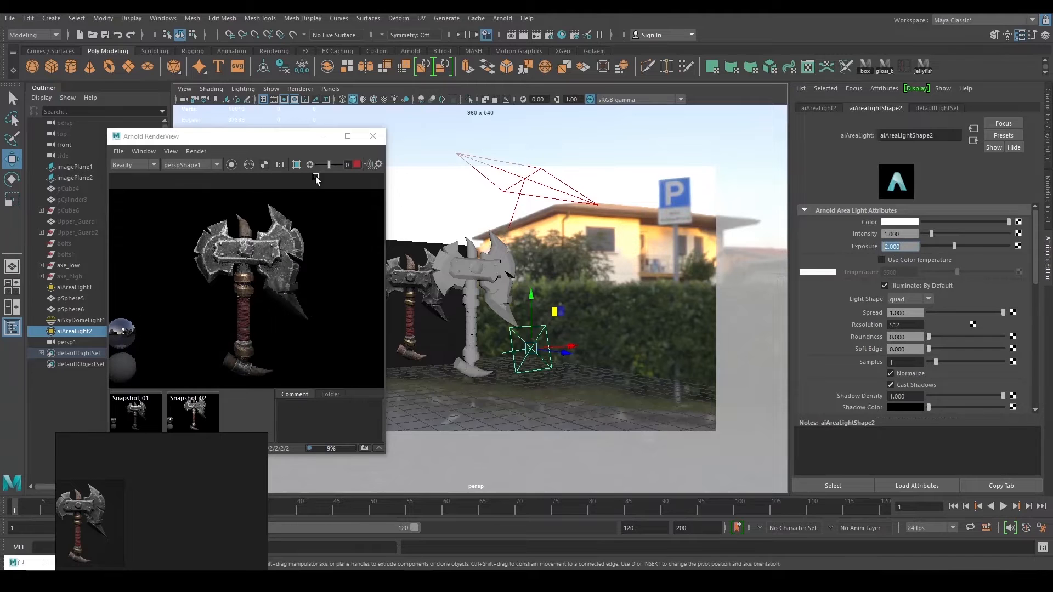
{"action": "left_click", "coordinate": [231, 165]}
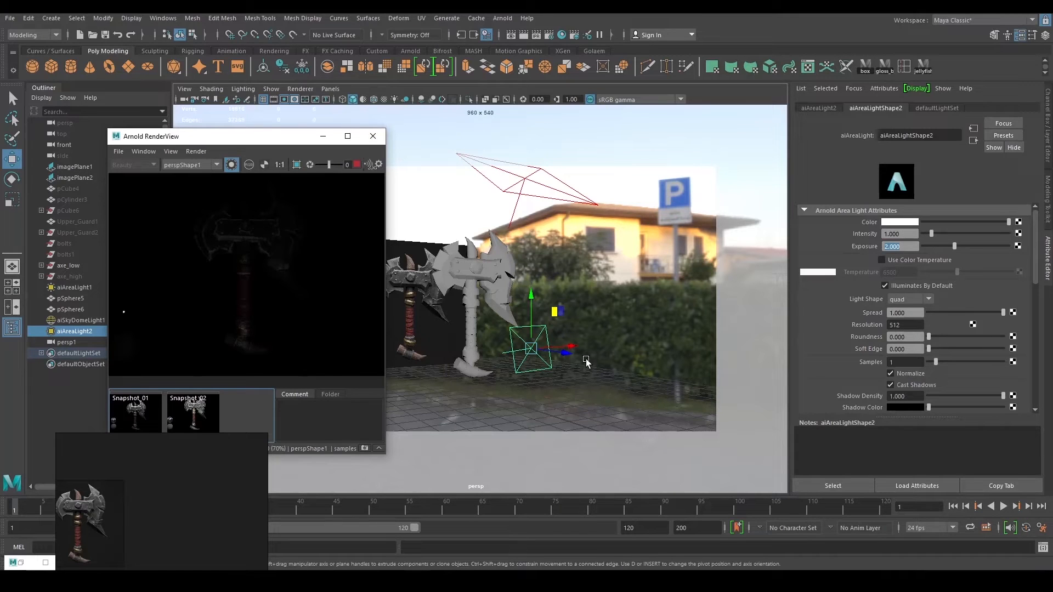
{"action": "type", "text": "3"}
{"action": "key", "text": "Return"}
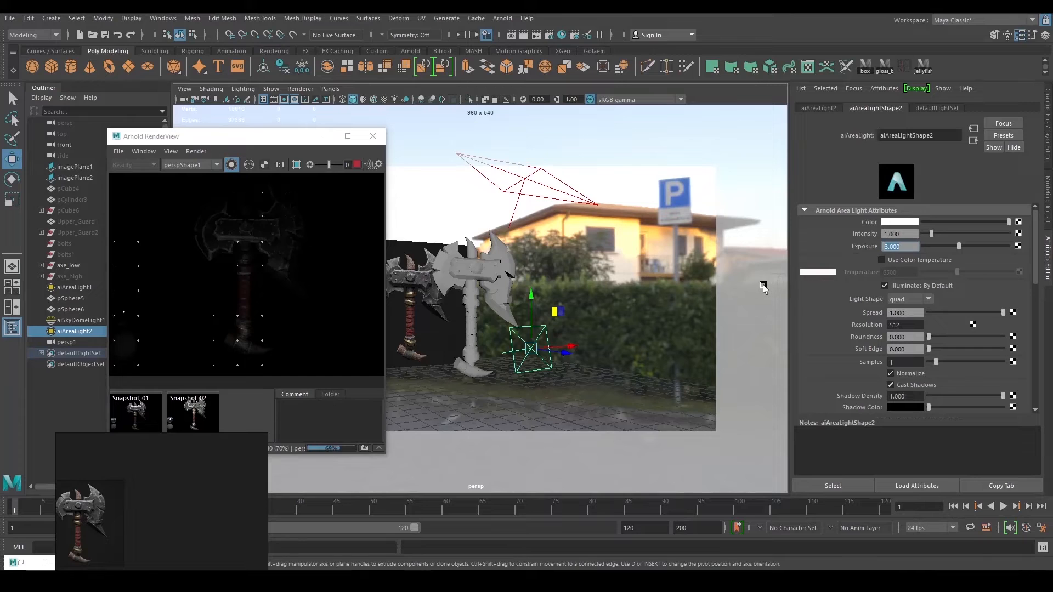
{"action": "type", "text": "4"}
{"action": "key", "text": "Return"}
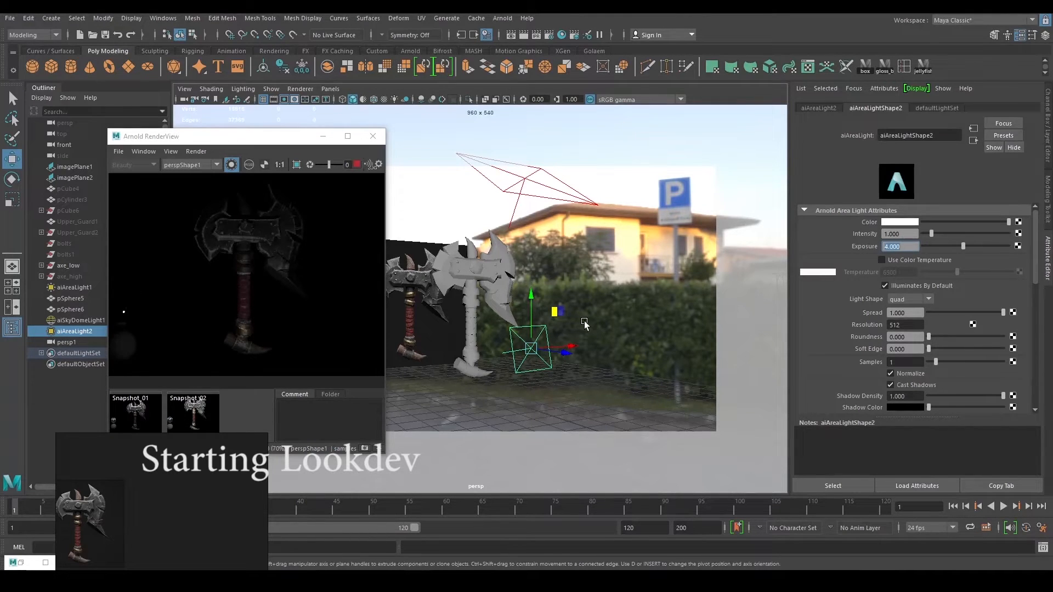
Scale the area light down and hide it in the viewport.
{"action": "left_click_drag", "start_coordinate": [584, 321], "coordinate": [600, 322], "text": "alt"}
{"action": "key", "text": "r"}
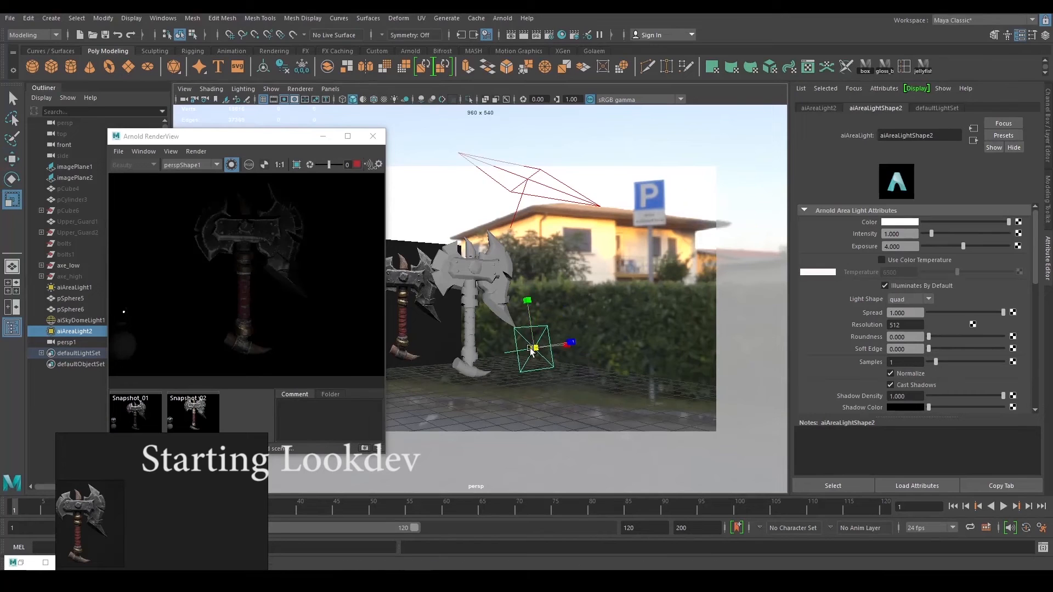
{"action": "left_click_drag", "start_coordinate": [534, 347], "coordinate": [524, 349]}
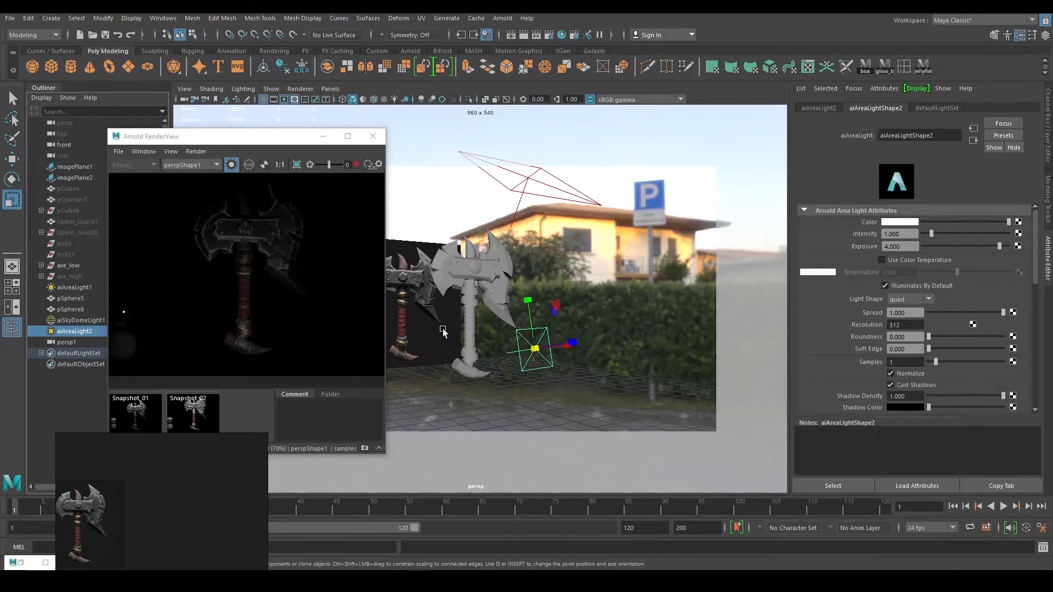
{"action": "key", "text": "h"}
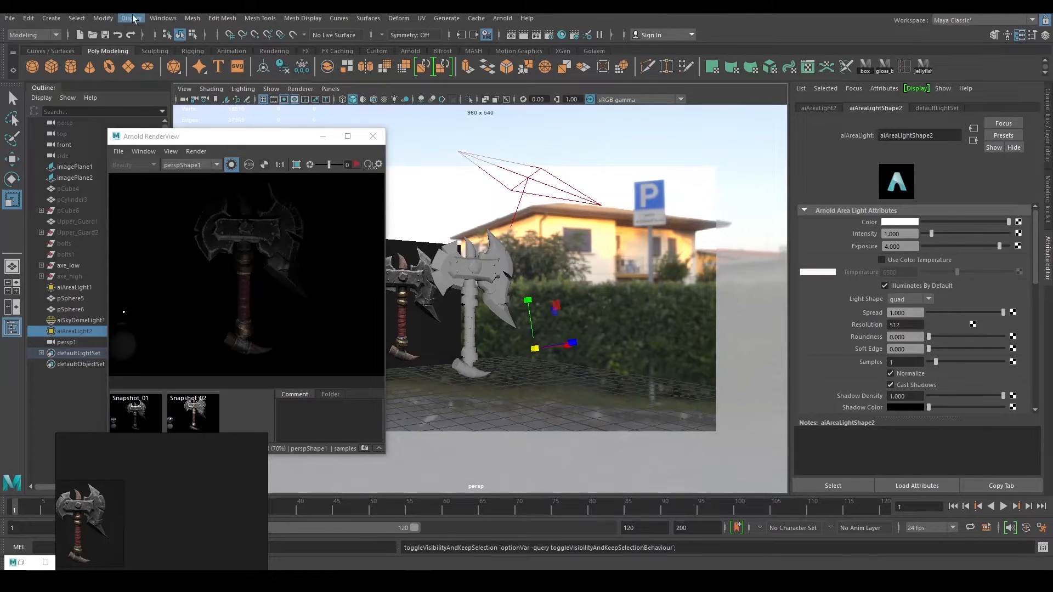
Create a spot light from the Lights menu and move it up and right.
{"action": "left_click", "coordinate": [51, 18]}
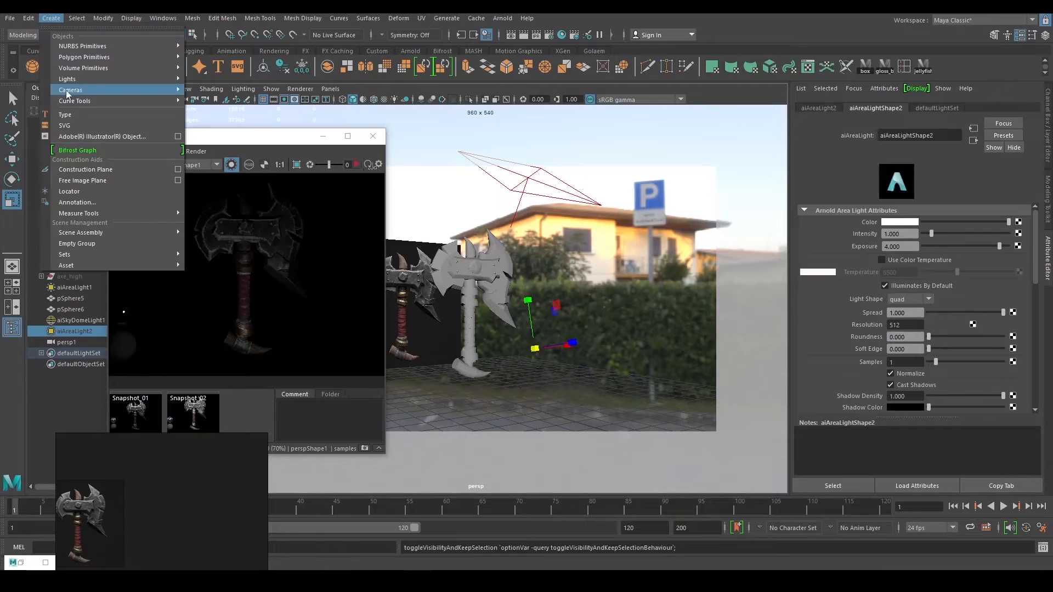
{"action": "mouse_move", "coordinate": [94, 78]}
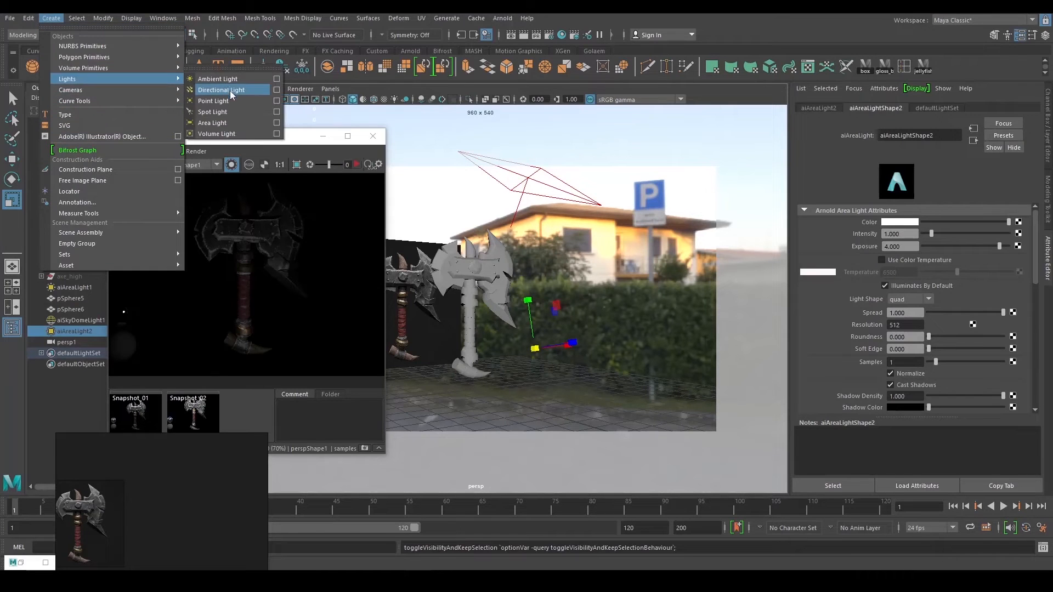
{"action": "left_click", "coordinate": [229, 111]}
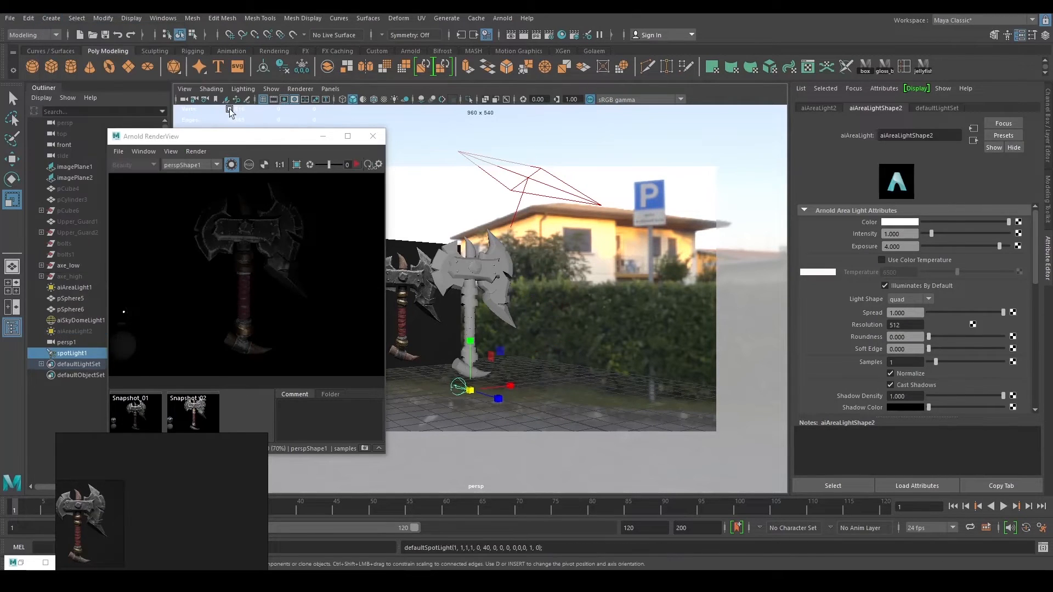
{"action": "left_click_drag", "start_coordinate": [579, 299], "coordinate": [597, 290], "text": "alt"}
{"action": "key", "text": "w"}
{"action": "left_click_drag", "start_coordinate": [494, 346], "coordinate": [660, 276]}
Reposition the spot light beside the axe, checking its placement from several angles.
{"action": "key", "text": "t"}
{"action": "left_click_drag", "start_coordinate": [568, 321], "coordinate": [618, 310], "text": "alt"}
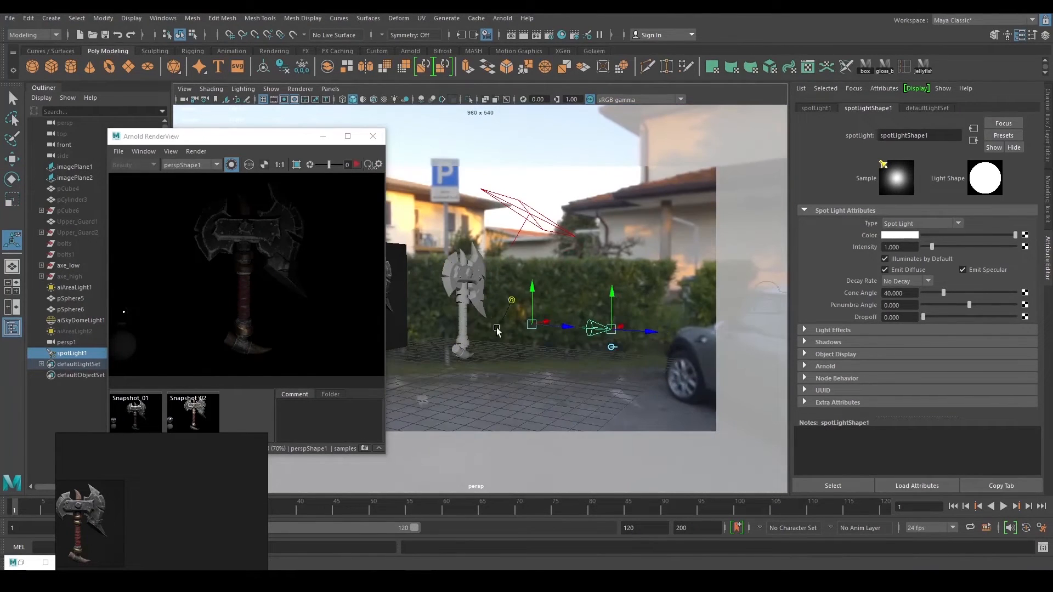
{"action": "left_click_drag", "start_coordinate": [479, 336], "coordinate": [603, 330], "text": "alt"}
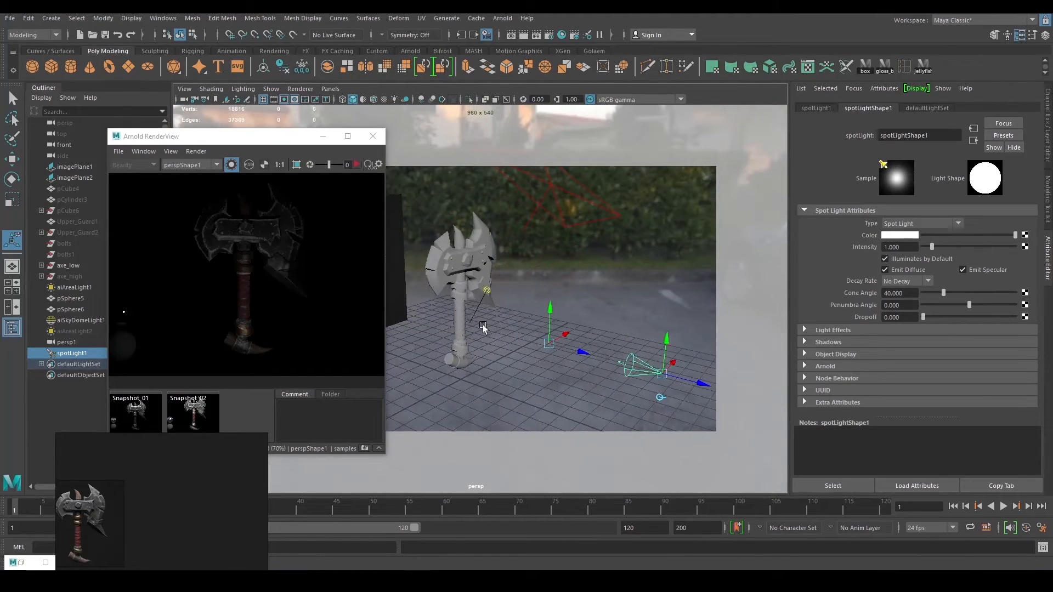
{"action": "scroll", "coordinate": [487, 291], "scroll_direction": "down", "scroll_amount": 1}
{"action": "key", "text": "w"}
{"action": "left_click_drag", "start_coordinate": [486, 291], "coordinate": [602, 369], "text": "alt"}
{"action": "key", "text": "t"}
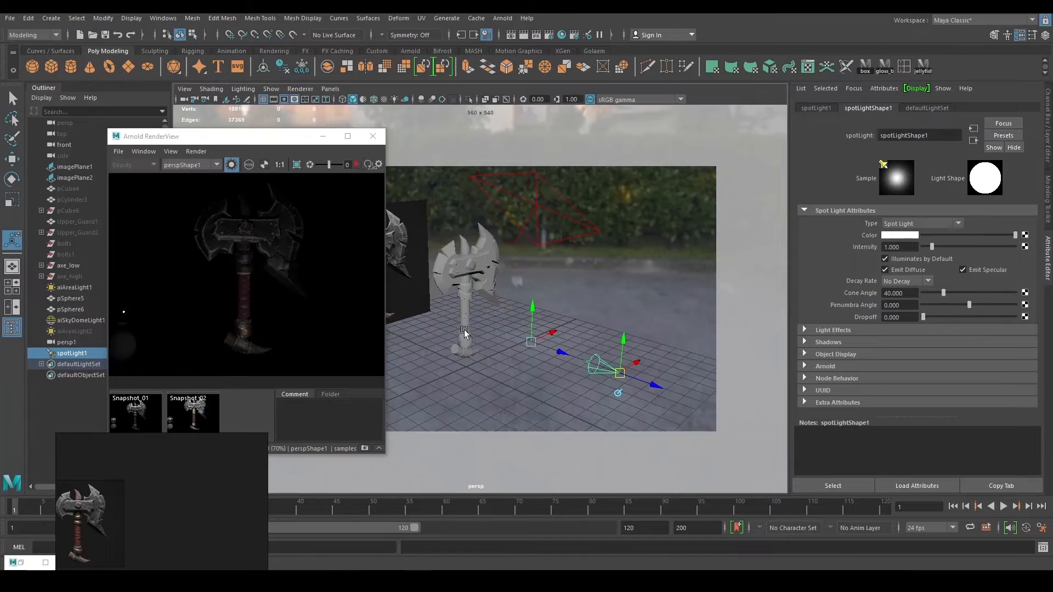
{"action": "left_click", "coordinate": [462, 328]}
{"action": "left_click", "coordinate": [591, 362]}
{"action": "left_click_drag", "start_coordinate": [550, 347], "coordinate": [496, 298], "text": "alt"}
{"action": "scroll", "coordinate": [543, 332], "scroll_direction": "up", "scroll_amount": 3}
{"action": "left_click_drag", "start_coordinate": [571, 293], "coordinate": [519, 283]}
{"action": "left_click_drag", "start_coordinate": [422, 327], "coordinate": [464, 318], "text": "alt"}
{"action": "left_click_drag", "start_coordinate": [515, 278], "coordinate": [510, 280], "text": "alt"}
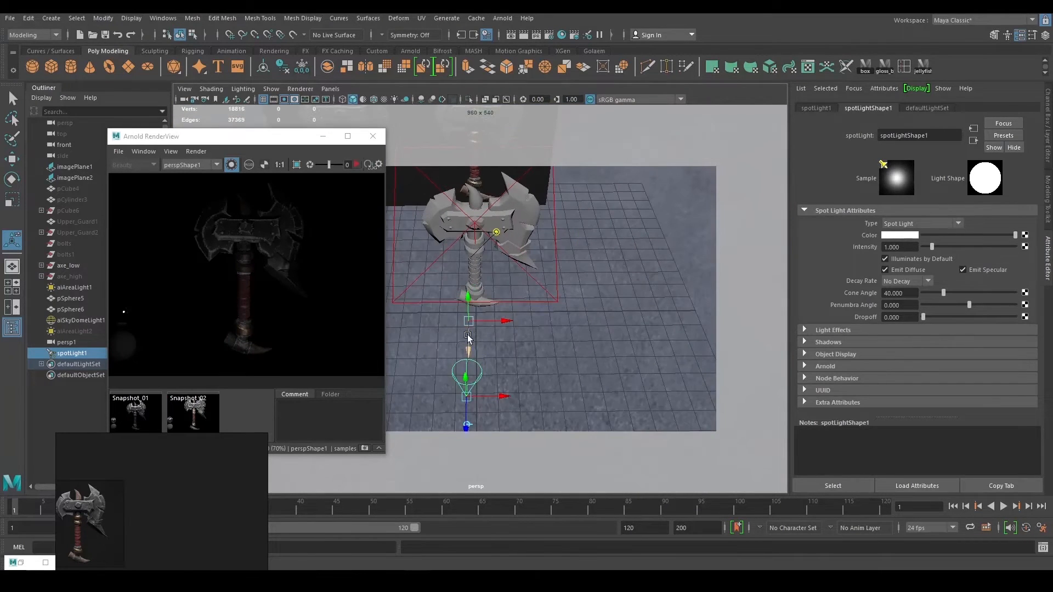
{"action": "left_click_drag", "start_coordinate": [469, 350], "coordinate": [467, 374]}
{"action": "mouse_move", "coordinate": [513, 300]}
{"action": "left_mouse_down", "text": "alt"}
{"action": "mouse_move", "coordinate": [593, 283]}
{"action": "mouse_move", "coordinate": [667, 336]}
{"action": "mouse_move", "coordinate": [519, 305]}
{"action": "left_mouse_up", "text": "alt"}
Cycle the spot light's manipulator handles and aim its target at the axe.
{"action": "left_click", "coordinate": [496, 360]}
{"action": "right_click_drag", "start_coordinate": [472, 350], "coordinate": [564, 396], "text": "alt"}
{"action": "left_click_drag", "start_coordinate": [565, 396], "coordinate": [547, 343], "text": "alt"}
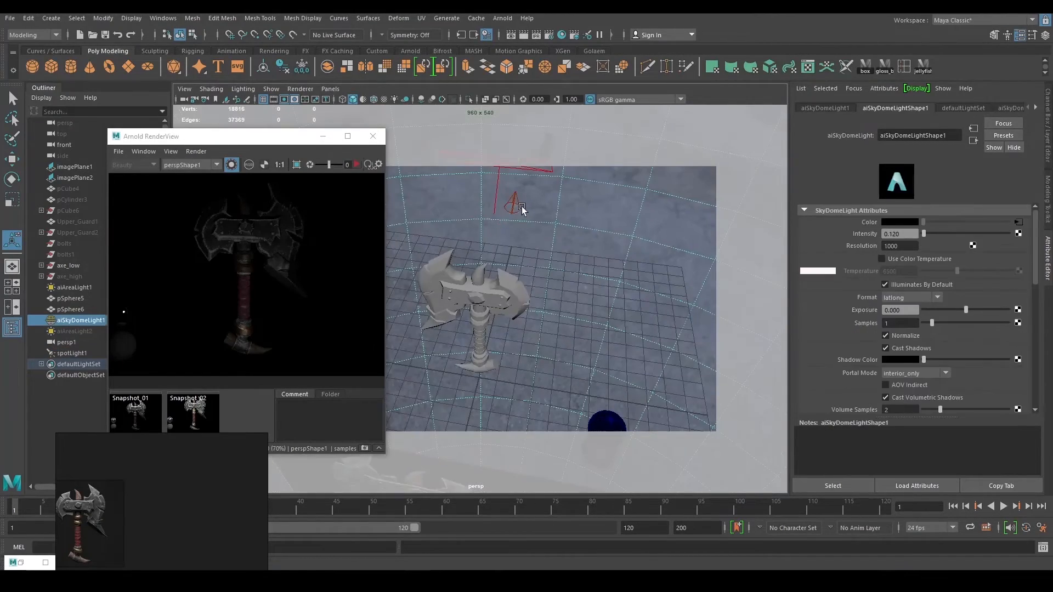
{"action": "left_click", "coordinate": [521, 208]}
{"action": "left_click_drag", "start_coordinate": [524, 219], "coordinate": [540, 302], "text": "alt"}
{"action": "left_click_drag", "start_coordinate": [585, 268], "coordinate": [470, 344], "text": "alt"}
{"action": "left_click", "coordinate": [647, 266]}
{"action": "key", "text": "w"}
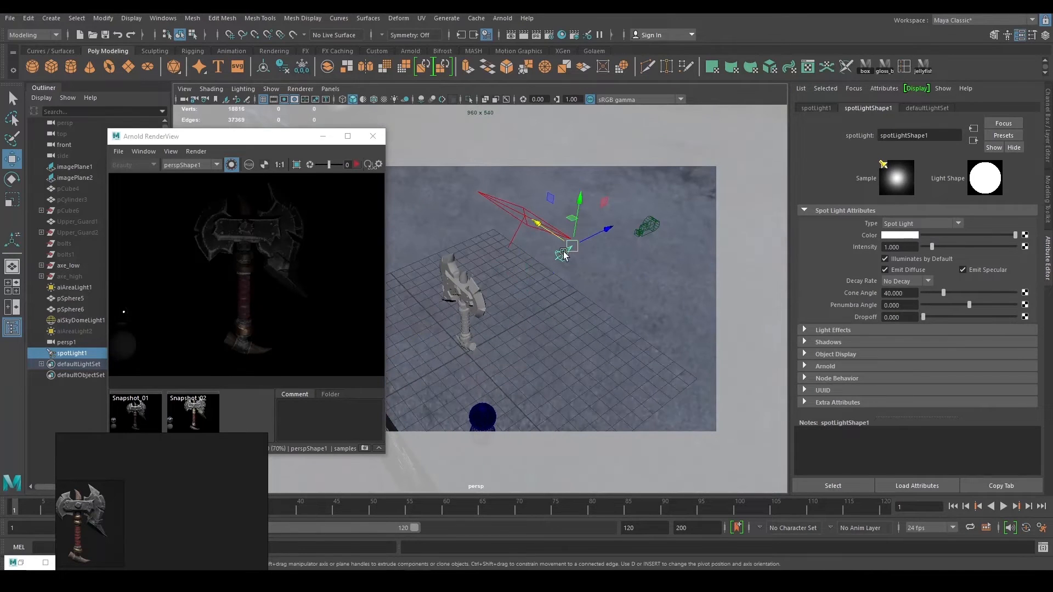
{"action": "key", "text": "t"}
{"action": "left_click", "coordinate": [574, 255]}
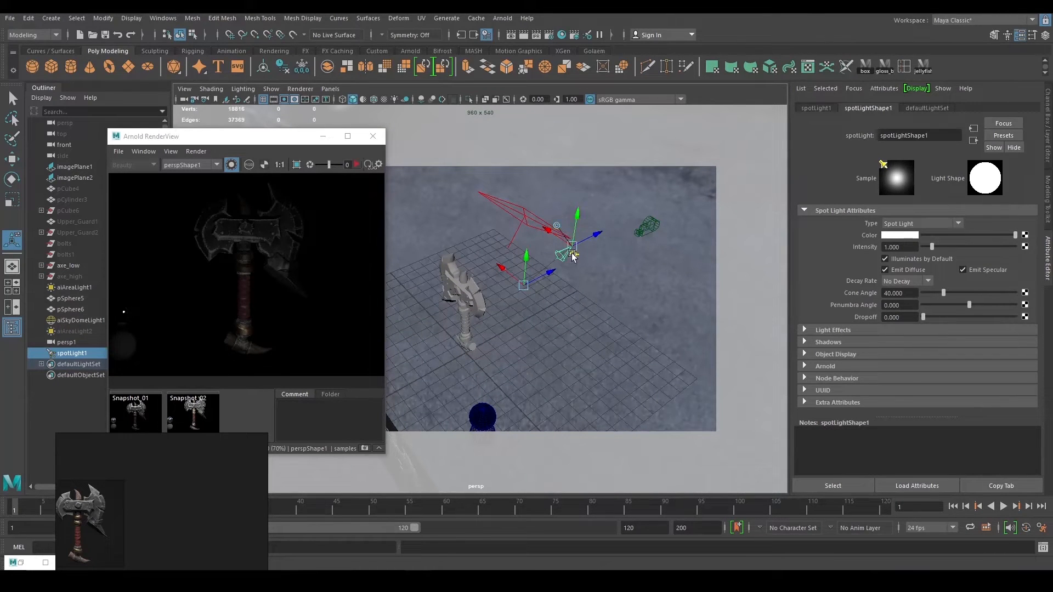
{"action": "left_click", "coordinate": [573, 254]}
{"action": "left_click", "coordinate": [573, 255]}
{"action": "left_click", "coordinate": [573, 254]}
{"action": "left_click_drag", "start_coordinate": [622, 333], "coordinate": [568, 313], "text": "alt"}
{"action": "left_click", "coordinate": [602, 294]}
{"action": "key", "text": "w"}
{"action": "key", "text": "t"}
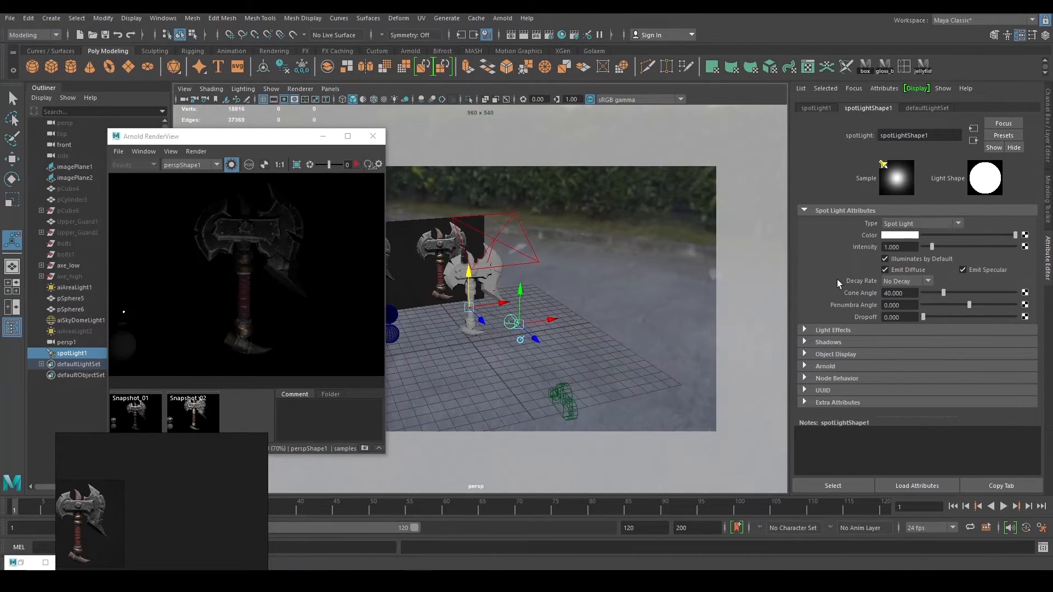
Keep the light type as Spot Light, expand its Arnold settings and re-render.
{"action": "left_click", "coordinate": [919, 223]}
{"action": "left_click", "coordinate": [919, 223]}
{"action": "left_click", "coordinate": [830, 365]}
{"action": "scroll", "coordinate": [845, 374], "scroll_direction": "down", "scroll_amount": 3}
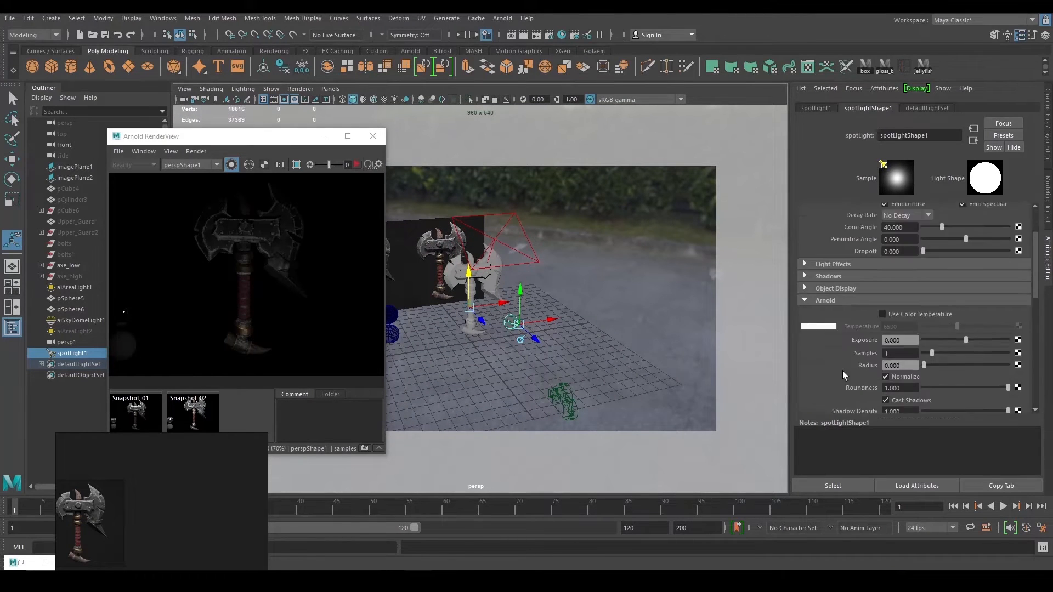
{"action": "left_click_drag", "start_coordinate": [584, 270], "coordinate": [605, 262], "text": "alt"}
{"action": "left_click", "coordinate": [356, 164]}
Set the spot light's Arnold Samples to 2 and widen the penumbra angle to about 5.455.
{"action": "scroll", "coordinate": [855, 380], "scroll_direction": "down", "scroll_amount": 1}
{"action": "scroll", "coordinate": [855, 380], "scroll_direction": "down", "scroll_amount": 3}
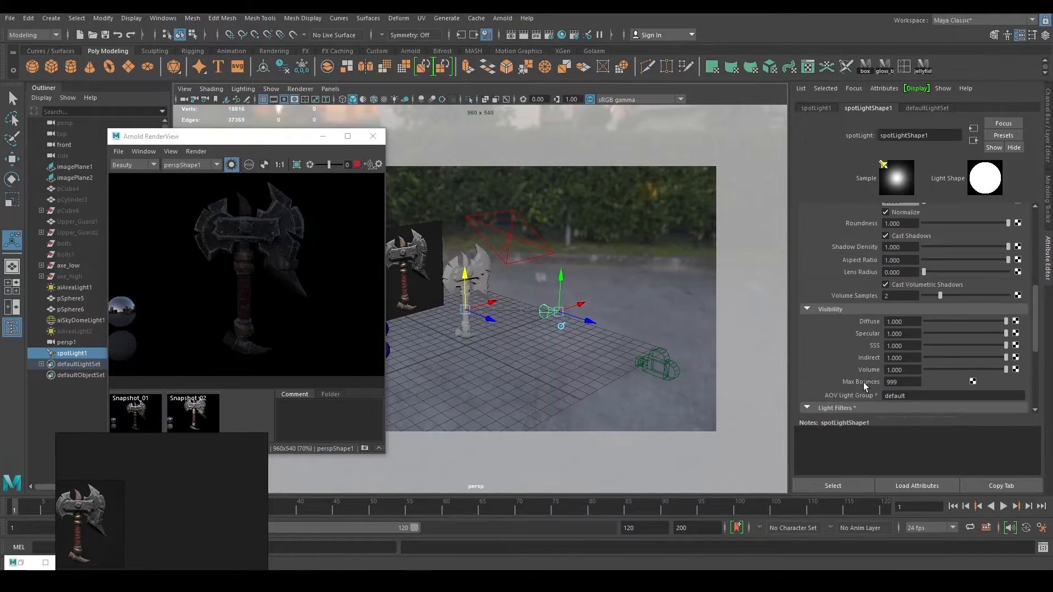
{"action": "scroll", "coordinate": [858, 341], "scroll_direction": "up", "scroll_amount": 4}
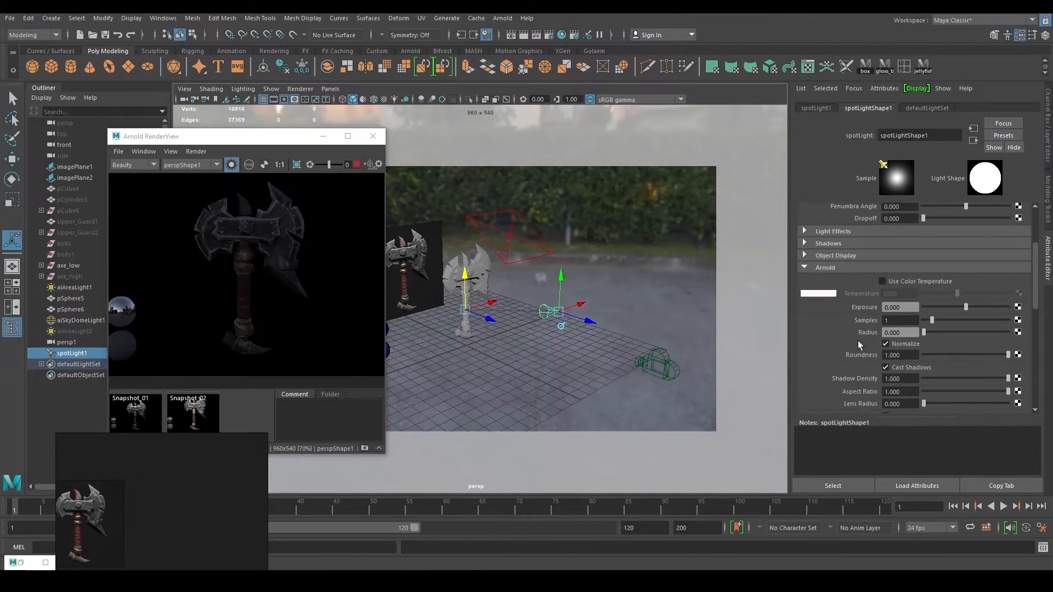
{"action": "scroll", "coordinate": [862, 380], "scroll_direction": "down", "scroll_amount": 3}
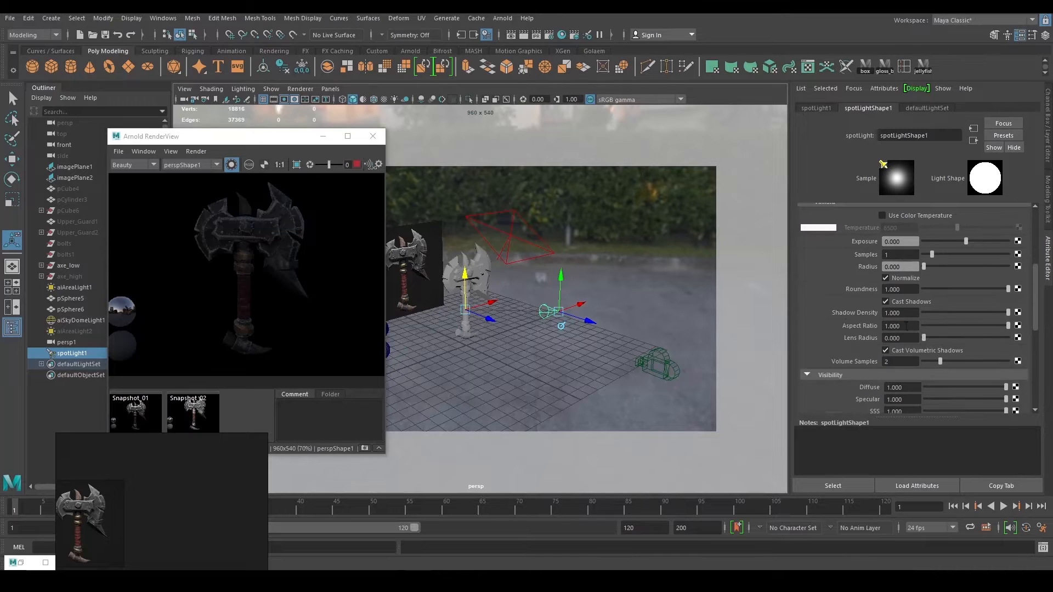
{"action": "left_click", "coordinate": [899, 254]}
{"action": "type", "text": "3"}
{"action": "key", "text": "Return"}
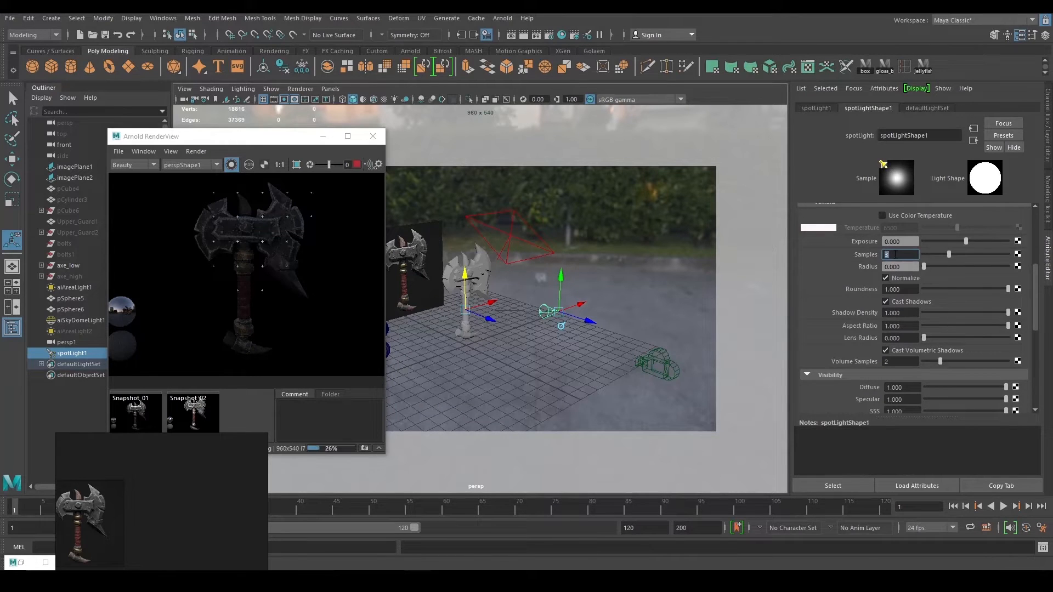
{"action": "type", "text": "2"}
{"action": "key", "text": "Return"}
{"action": "scroll", "coordinate": [855, 327], "scroll_direction": "up", "scroll_amount": 3}
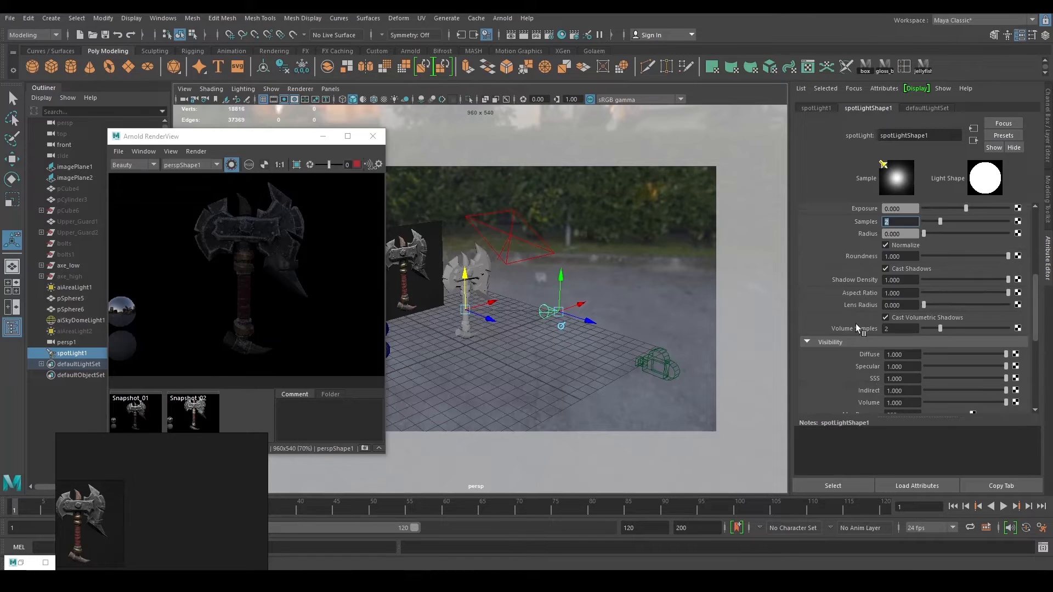
{"action": "scroll", "coordinate": [933, 325], "scroll_direction": "up", "scroll_amount": 3}
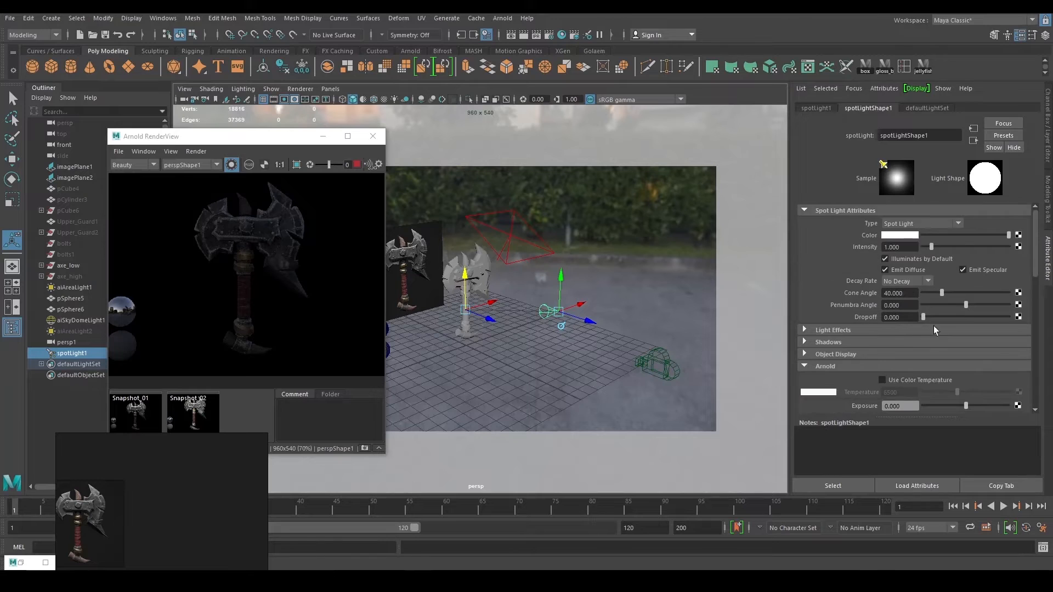
{"action": "left_click_drag", "start_coordinate": [965, 308], "coordinate": [990, 310]}
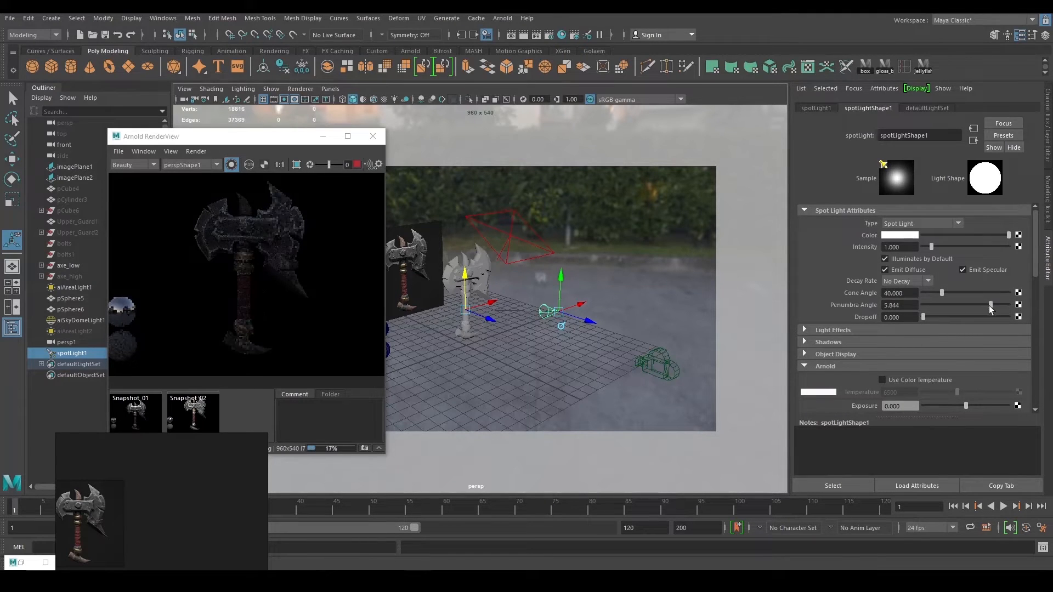
Change the spot light's penumbra angle to a negative value, about -0.649.
{"action": "left_click", "coordinate": [949, 303]}
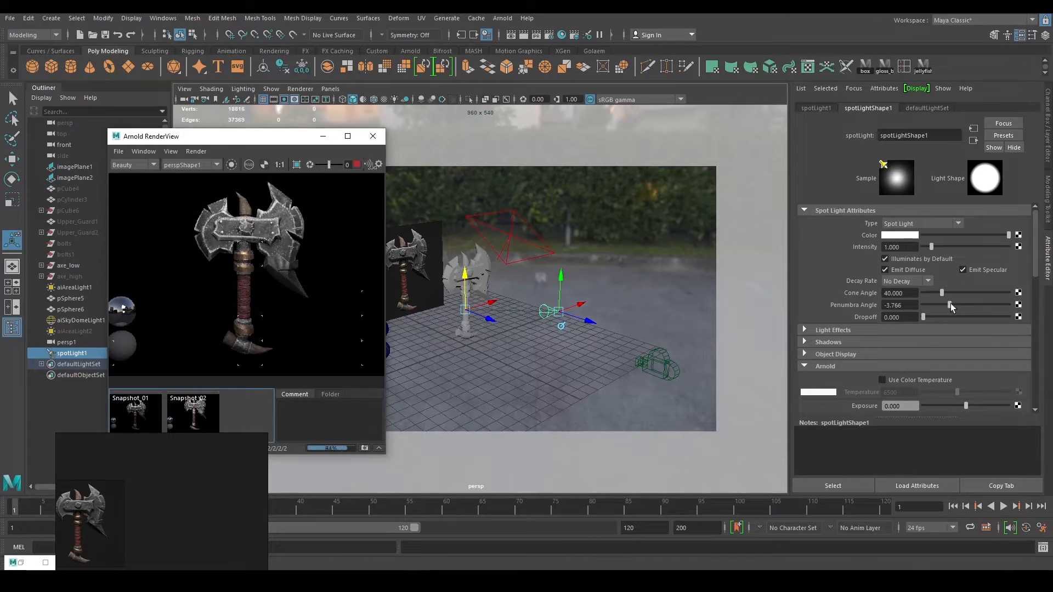
{"action": "left_click_drag", "start_coordinate": [949, 304], "coordinate": [959, 304]}
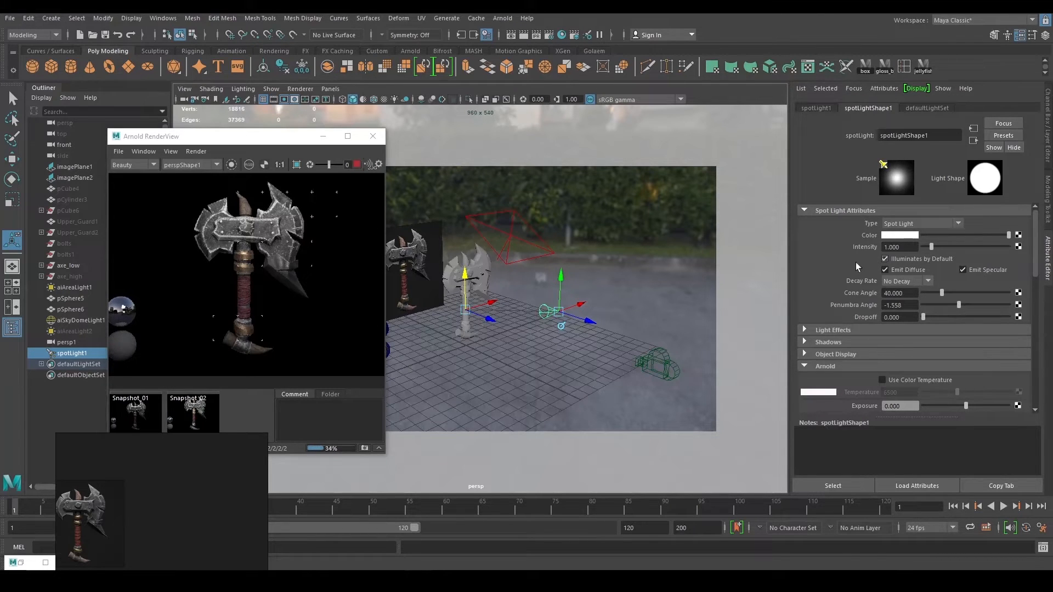
{"action": "scroll", "coordinate": [825, 324], "scroll_direction": "down", "scroll_amount": 4}
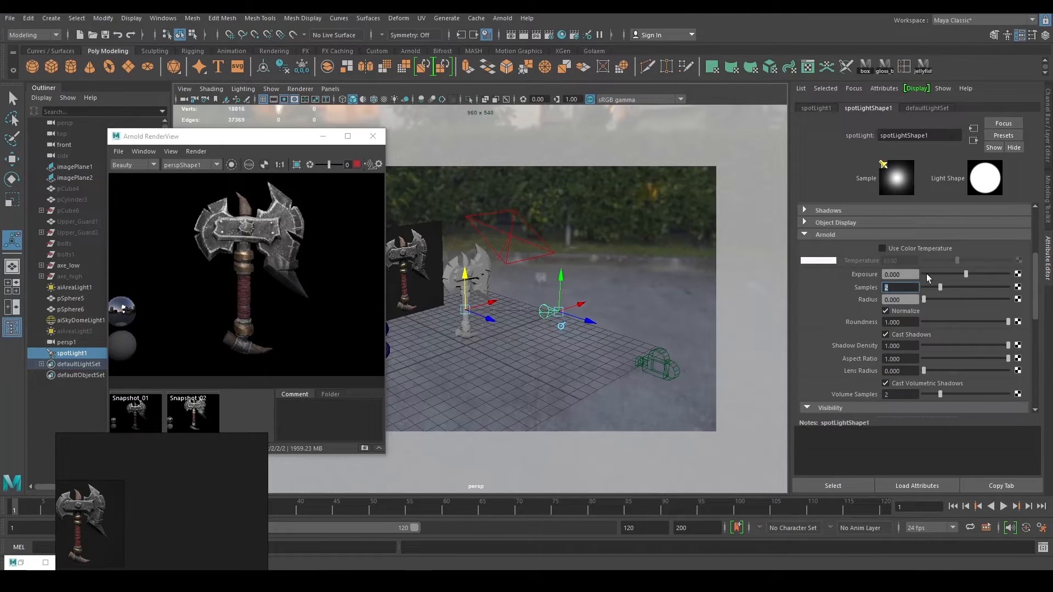
Raise the spot light's Arnold exposure to 10 and widen its radius to about 0.392.
{"action": "left_click_drag", "start_coordinate": [966, 277], "coordinate": [997, 277]}
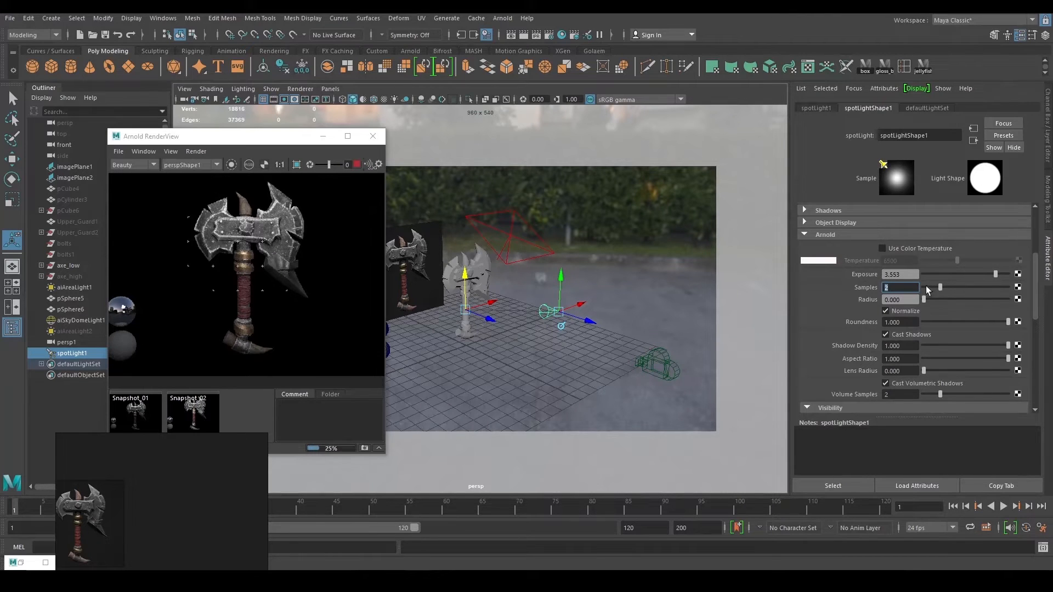
{"action": "left_click_drag", "start_coordinate": [902, 272], "coordinate": [848, 274]}
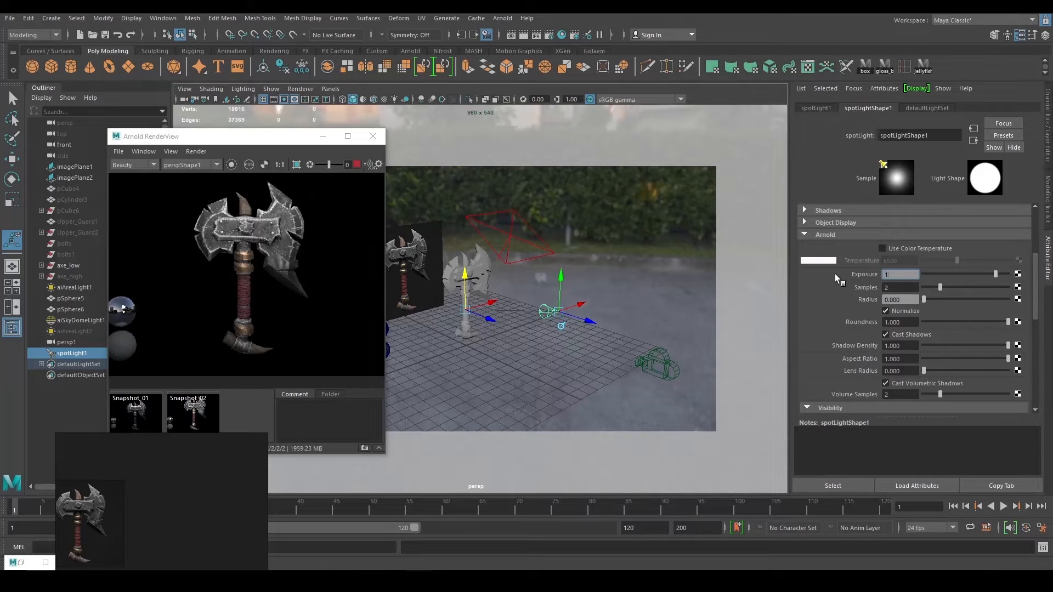
{"action": "type", "text": "10"}
{"action": "key", "text": "Return"}
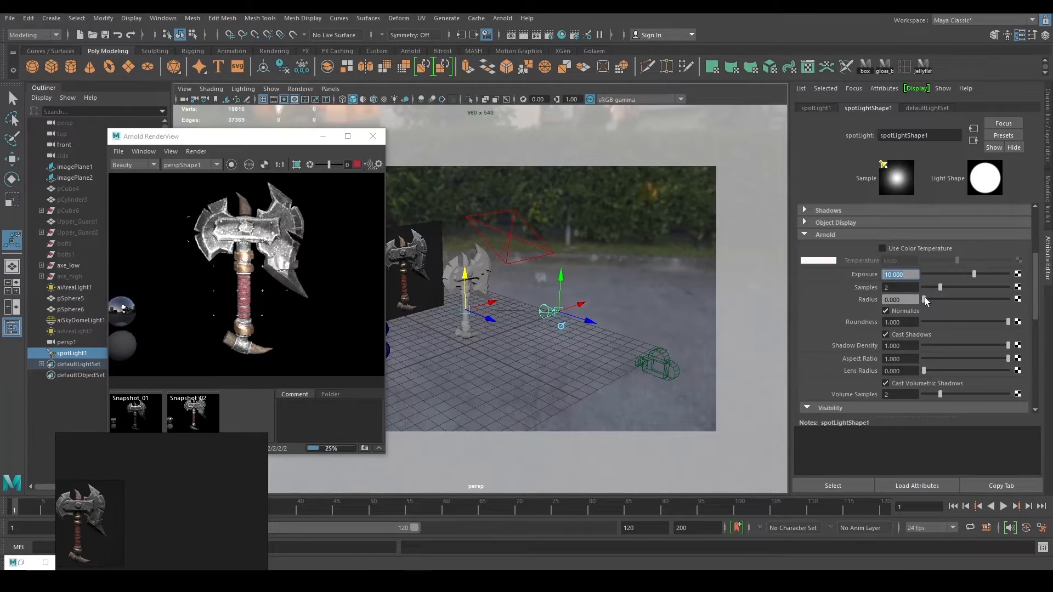
{"action": "left_click_drag", "start_coordinate": [925, 297], "coordinate": [939, 298]}
Set the spot light exposure back to 2 and move the reference image window aside.
{"action": "type", "text": "2"}
{"action": "key", "text": "Return"}
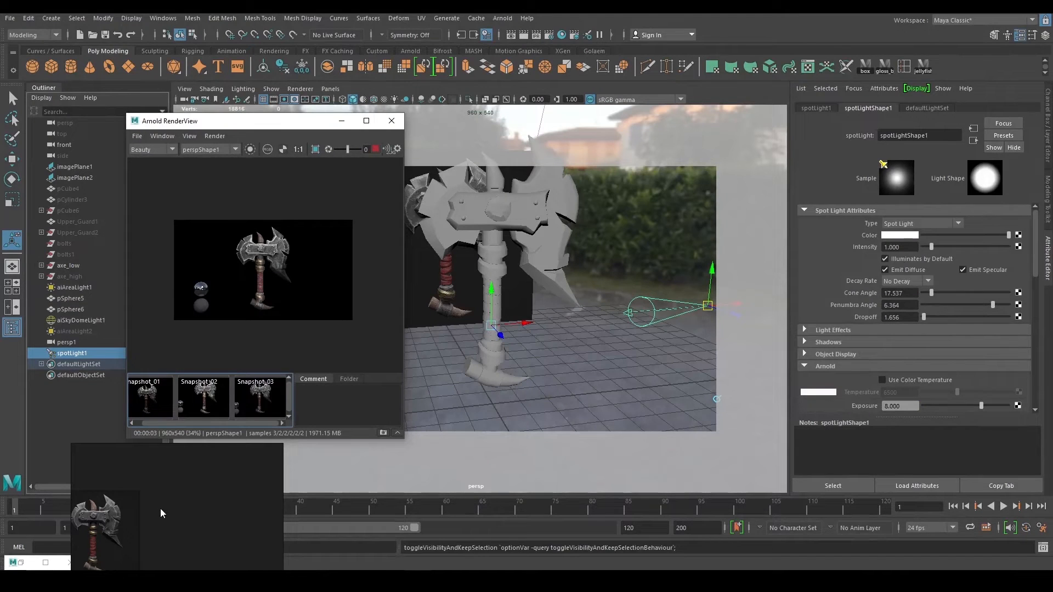
{"action": "scroll", "coordinate": [205, 495], "scroll_direction": "up", "scroll_amount": 2}
{"action": "scroll", "coordinate": [205, 493], "scroll_direction": "down", "scroll_amount": 2}
{"action": "right_click_drag", "start_coordinate": [206, 488], "coordinate": [136, 456]}
{"action": "scroll", "coordinate": [225, 291], "scroll_direction": "up", "scroll_amount": 5}
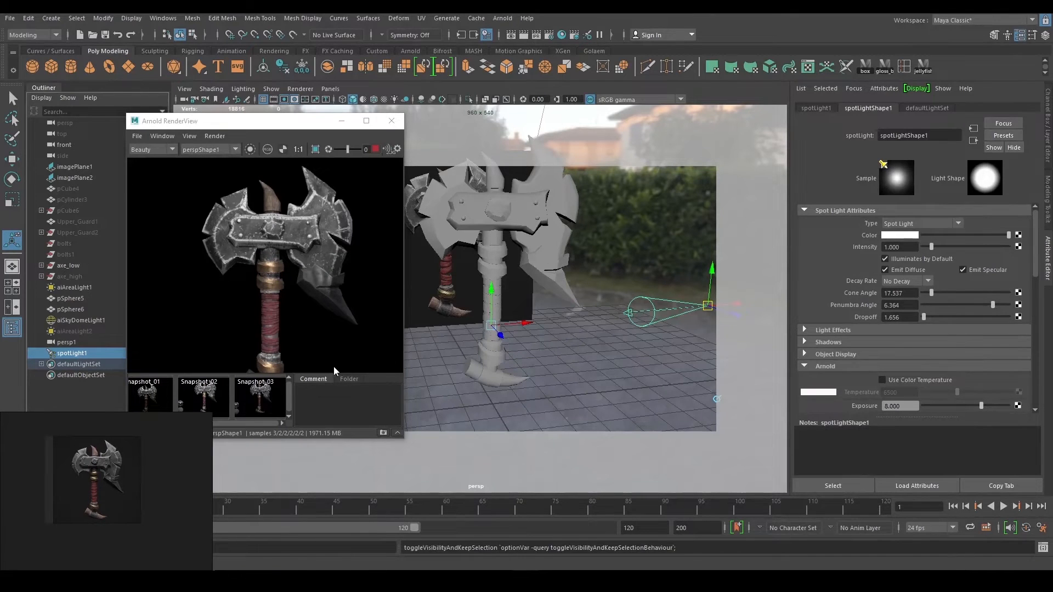
Toggle Snapshot_03 on and off to compare it with the live render.
{"action": "left_click", "coordinate": [262, 402]}
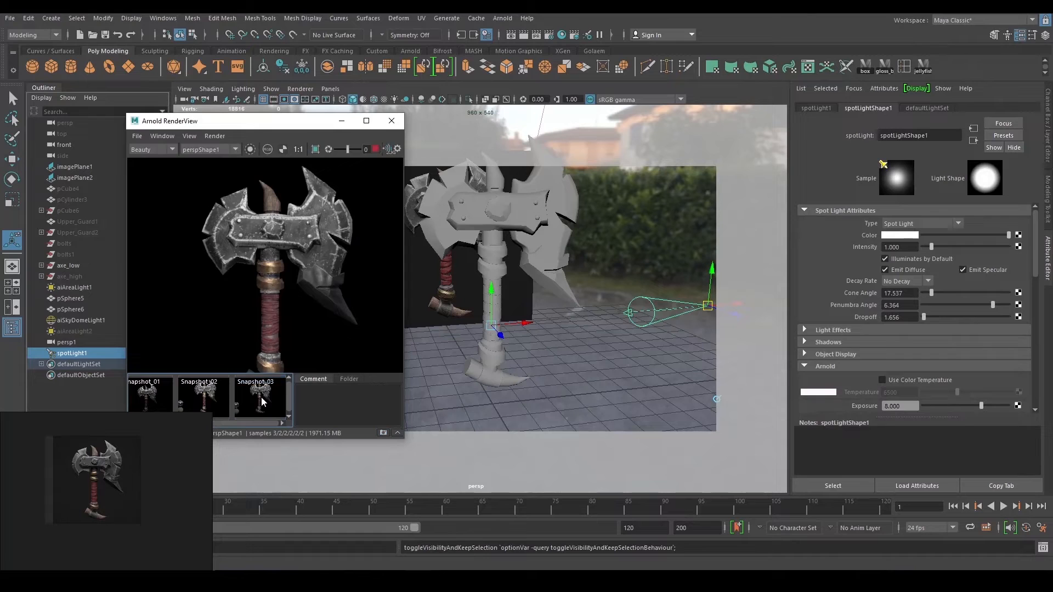
{"action": "left_click", "coordinate": [262, 402]}
{"action": "left_click", "coordinate": [262, 402]}
{"action": "left_click", "coordinate": [262, 402]}
{"action": "scroll", "coordinate": [277, 324], "scroll_direction": "down", "scroll_amount": 2}
{"action": "left_click", "coordinate": [253, 395]}
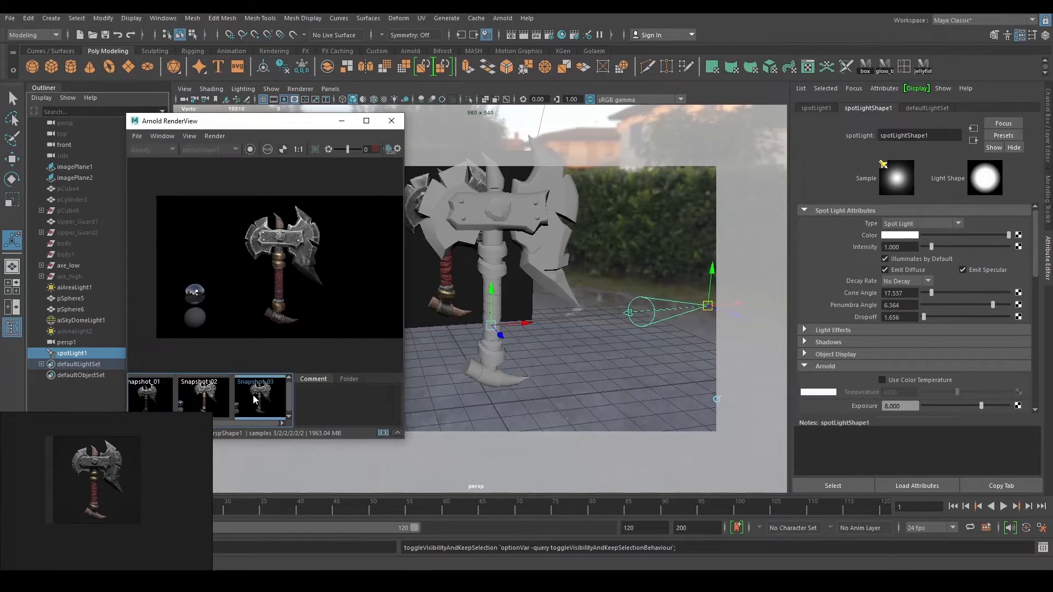
{"action": "left_click", "coordinate": [256, 399]}
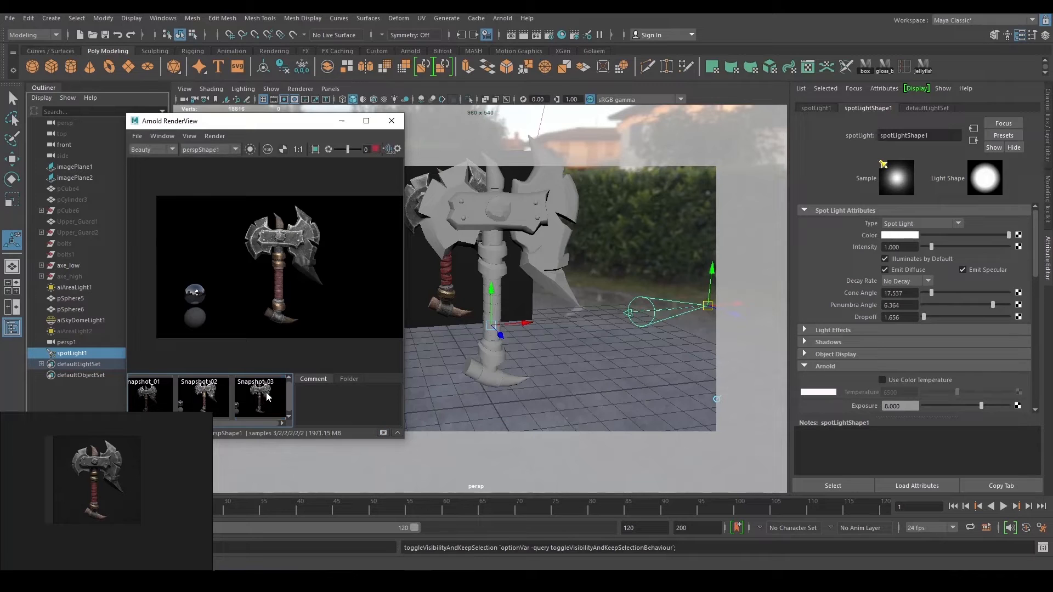
{"action": "left_click", "coordinate": [267, 397]}
{"action": "left_click", "coordinate": [267, 396]}
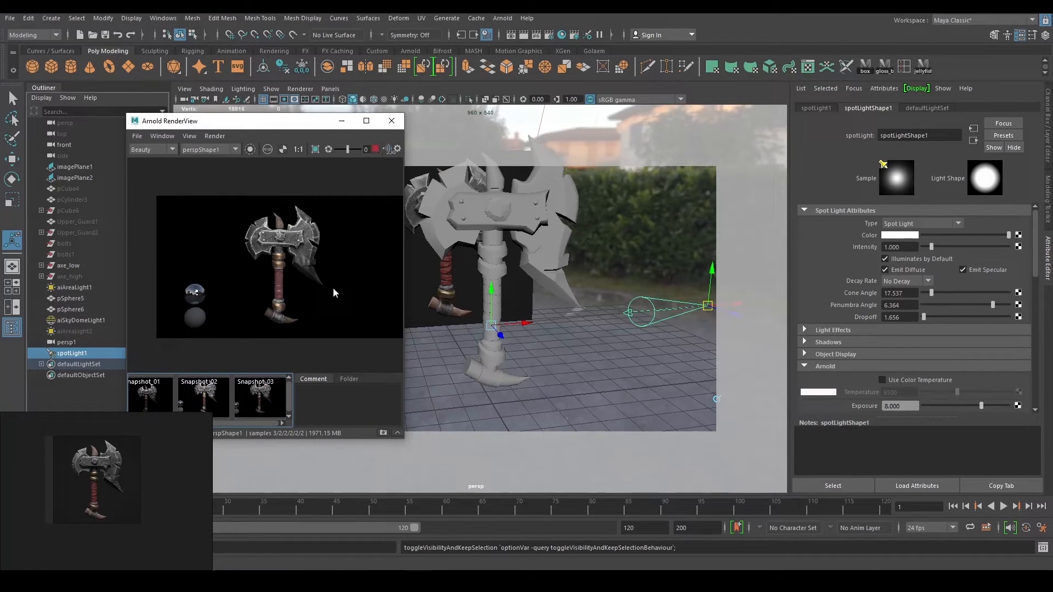
Stop the interactive render and clear the selection in the scene.
{"action": "left_click", "coordinate": [377, 149]}
{"action": "scroll", "coordinate": [510, 255], "scroll_direction": "down", "scroll_amount": 2}
{"action": "scroll", "coordinate": [564, 275], "scroll_direction": "down", "scroll_amount": 4}
{"action": "left_click_drag", "start_coordinate": [510, 254], "coordinate": [530, 300], "text": "alt"}
{"action": "key", "text": "w"}
{"action": "left_click", "coordinate": [561, 330]}
{"action": "left_click", "coordinate": [575, 336]}
Create a polygon cylinder from the marking menu and scale it up about 13 times.
{"action": "right_click", "coordinate": [530, 301], "text": "shift"}
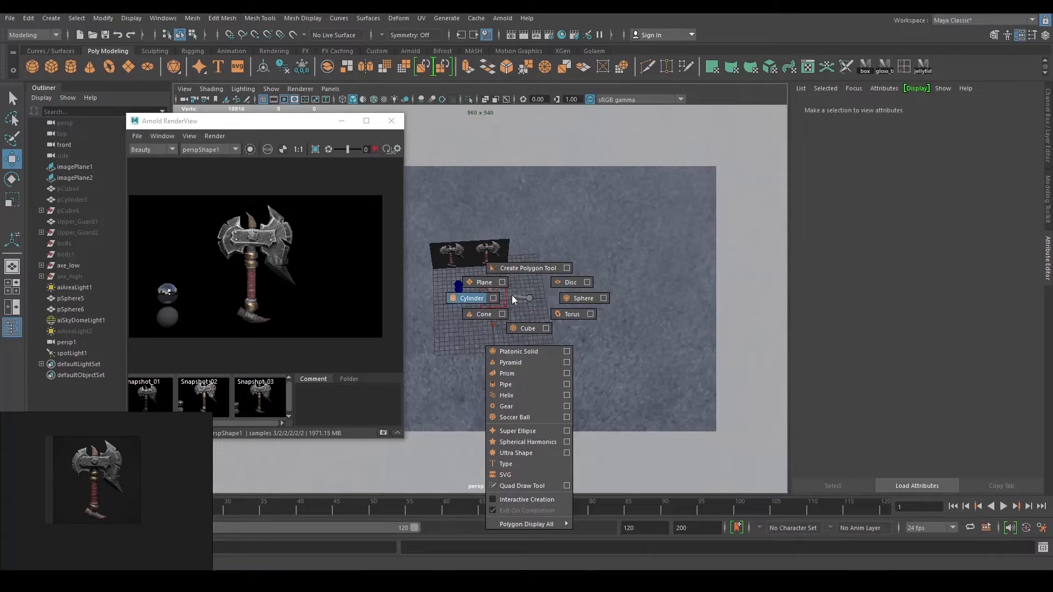
{"action": "left_click", "coordinate": [471, 297]}
{"action": "left_click_drag", "start_coordinate": [542, 319], "coordinate": [551, 332], "text": "alt"}
{"action": "key", "text": "r"}
{"action": "left_click_drag", "start_coordinate": [482, 303], "coordinate": [631, 300]}
Lift the cylinder above the ground and show its creation settings in the Channel Box.
{"action": "key", "text": "w"}
{"action": "left_click_drag", "start_coordinate": [487, 284], "coordinate": [496, 196]}
{"action": "left_click_drag", "start_coordinate": [593, 250], "coordinate": [549, 323], "text": "alt"}
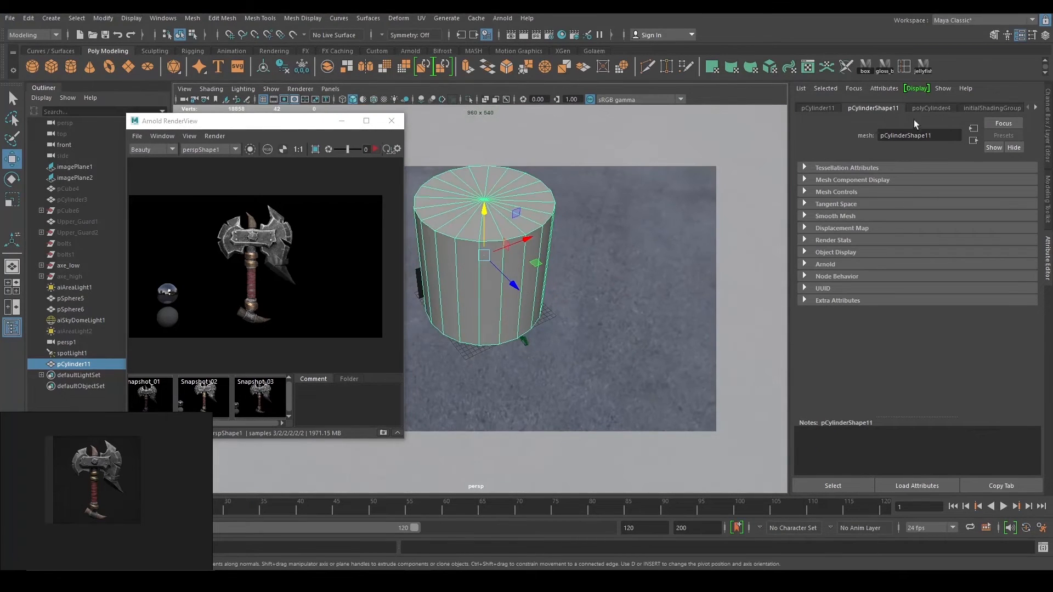
{"action": "left_click", "coordinate": [929, 109]}
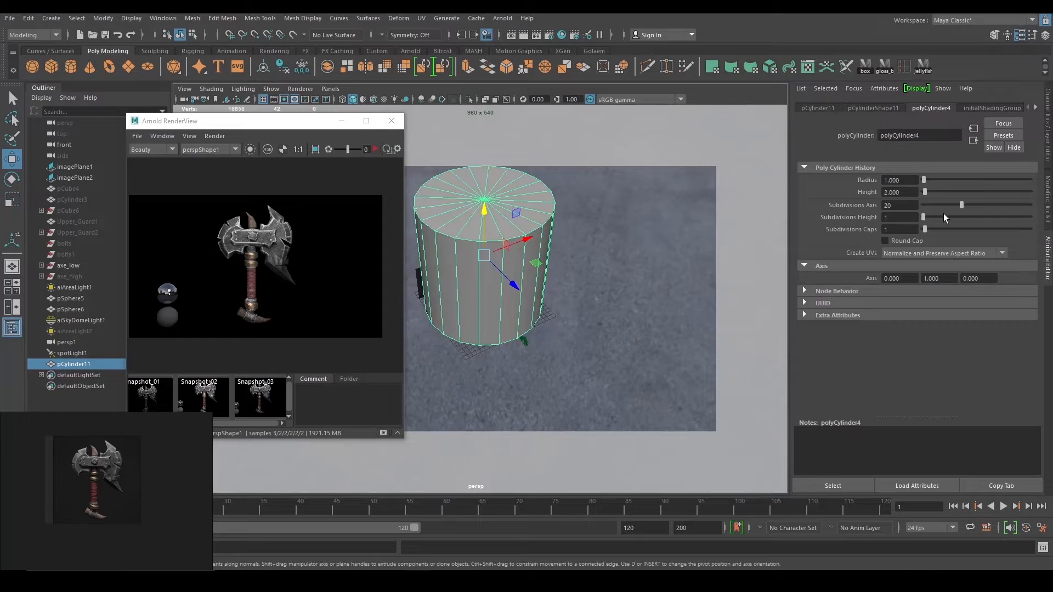
{"action": "key", "text": "ctrl+a"}
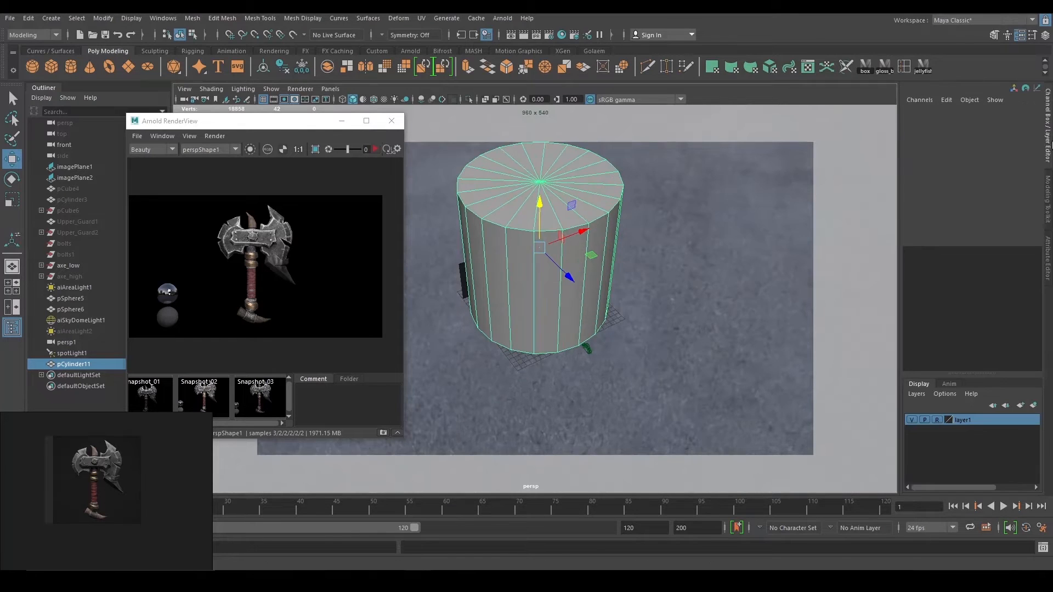
Set the cylinder's Radius to 1.01 and start lowering its Subdivisions Axis.
{"action": "left_click", "coordinate": [939, 234]}
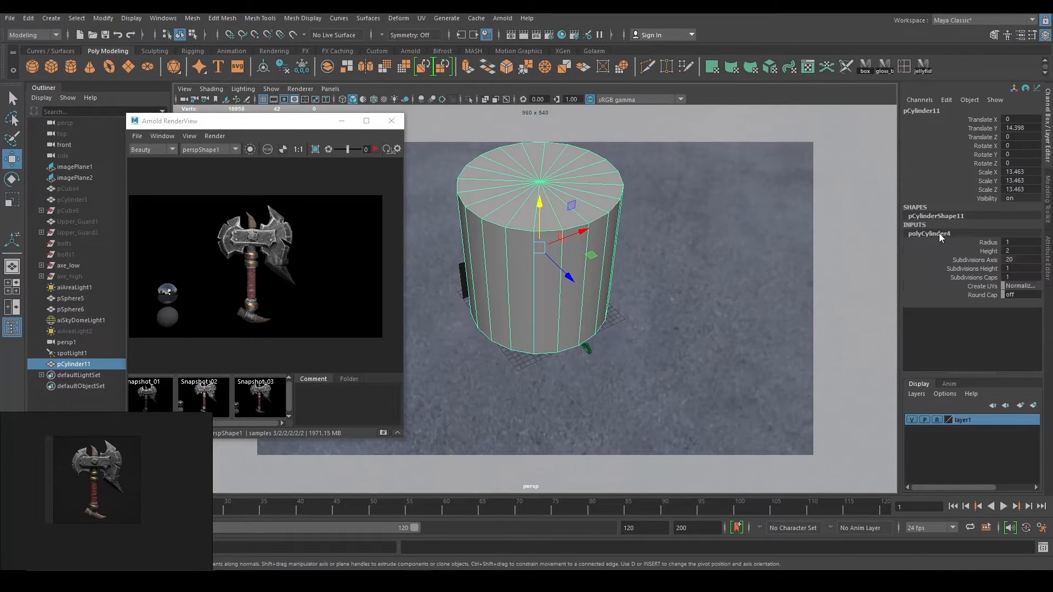
{"action": "left_click", "coordinate": [989, 243]}
{"action": "middle_click_drag", "start_coordinate": [771, 250], "coordinate": [810, 240]}
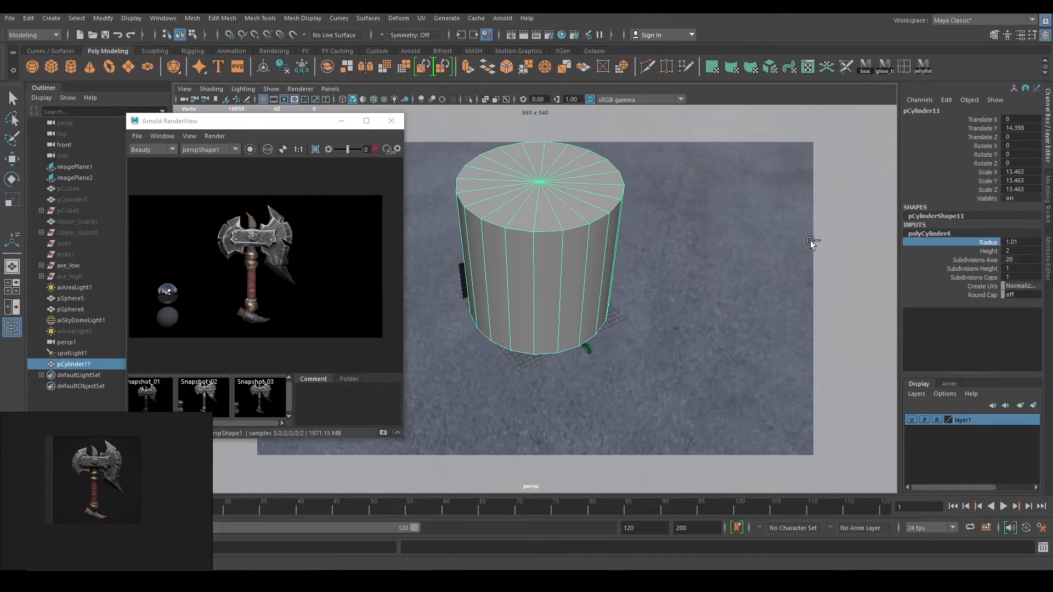
{"action": "left_click", "coordinate": [986, 259]}
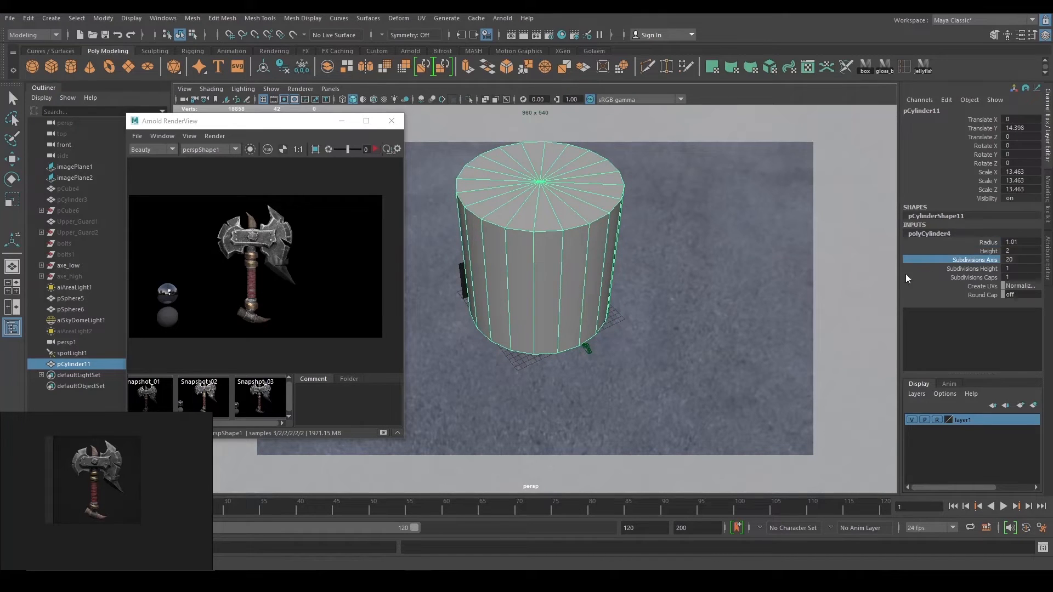
{"action": "middle_click_drag", "start_coordinate": [728, 256], "coordinate": [680, 254]}
In a wireframe top view, settle Subdivisions Axis at 12, then return to perspective.
{"action": "left_click_drag", "start_coordinate": [680, 254], "coordinate": [692, 329], "text": "alt"}
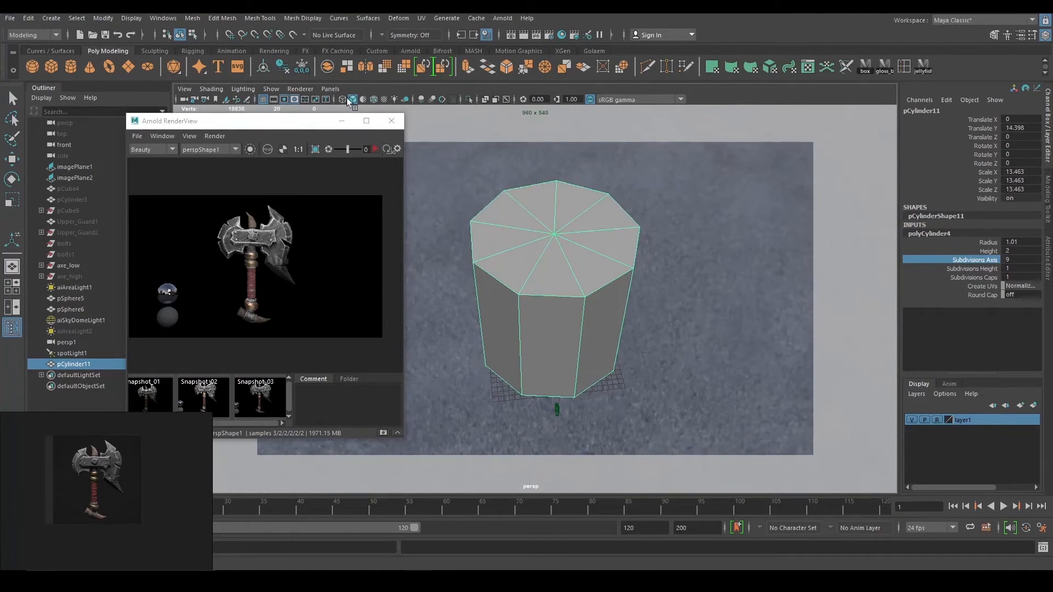
{"action": "left_click", "coordinate": [343, 99]}
{"action": "left_click_drag", "start_coordinate": [602, 214], "coordinate": [633, 305], "text": "alt"}
{"action": "key", "text": "space"}
{"action": "left_click", "coordinate": [747, 255]}
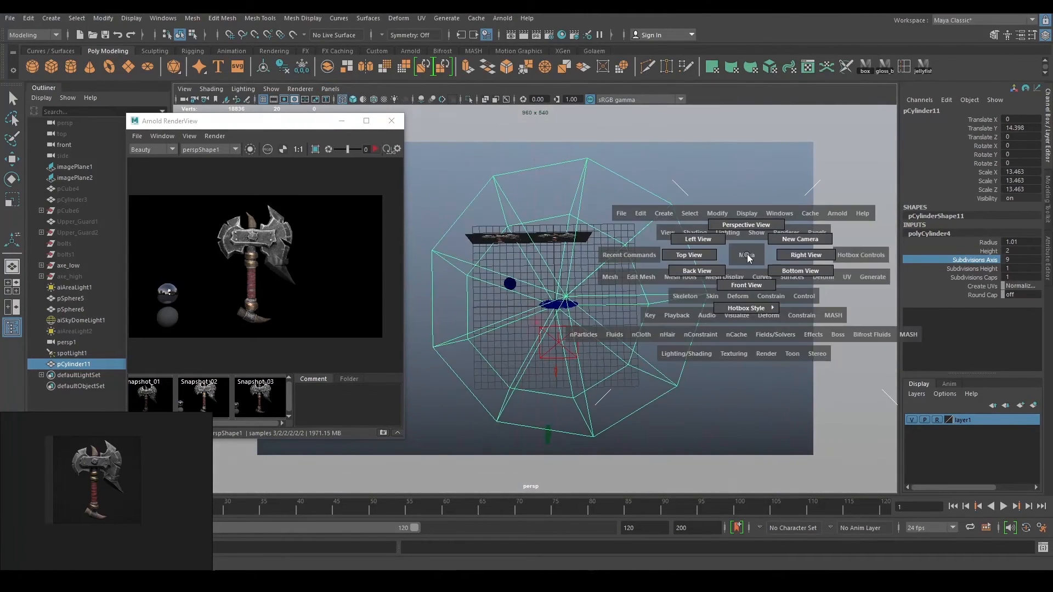
{"action": "left_click_drag", "start_coordinate": [749, 258], "coordinate": [696, 254]}
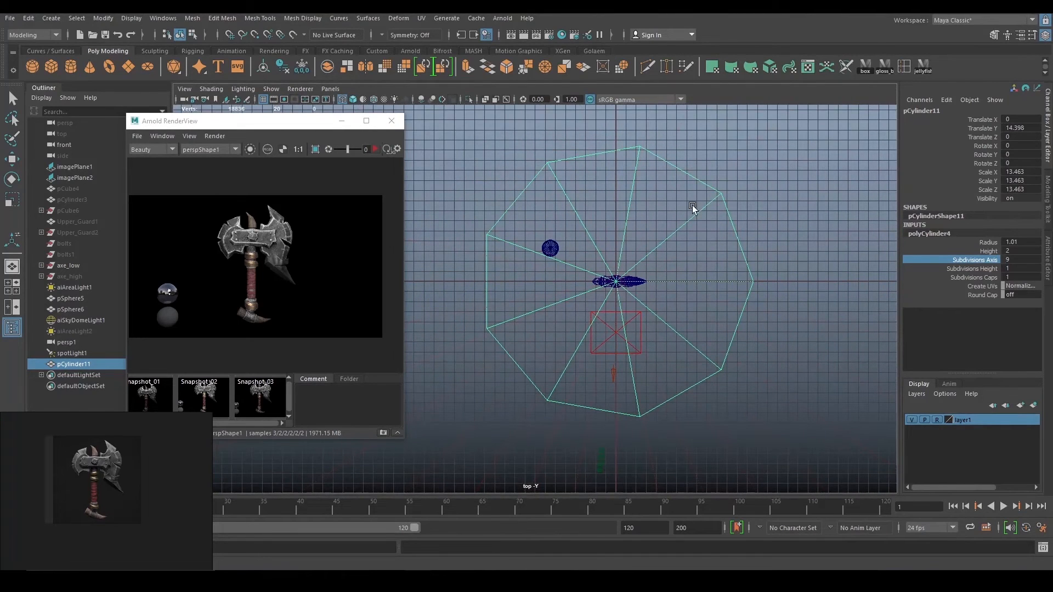
{"action": "middle_click_drag", "start_coordinate": [846, 250], "coordinate": [859, 250]}
{"action": "key", "text": "space"}
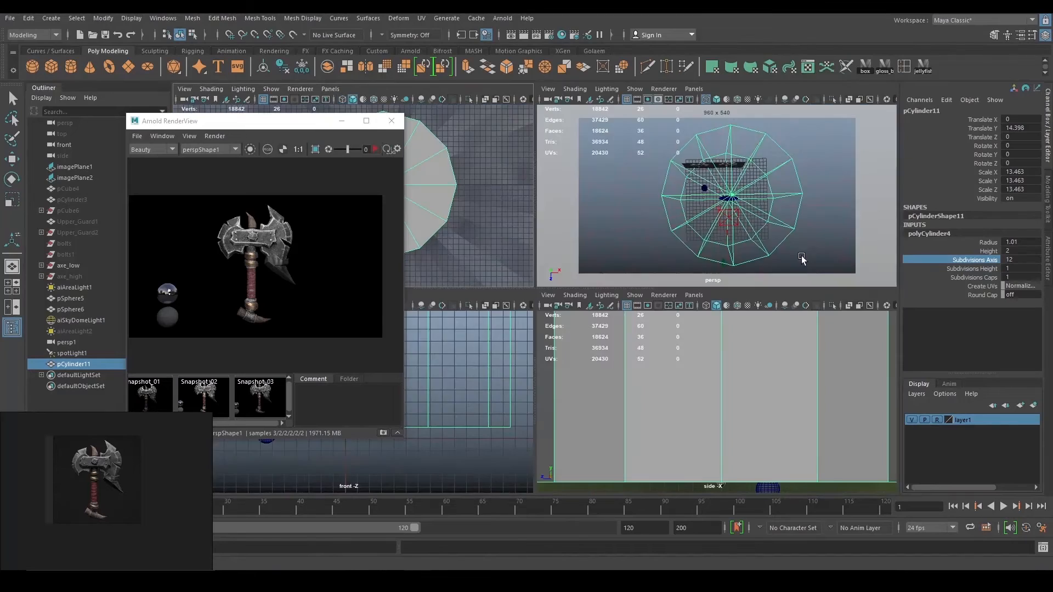
{"action": "key", "text": "space"}
Set up a smooth-shaded top view framed on the cylinder.
{"action": "key", "text": "5"}
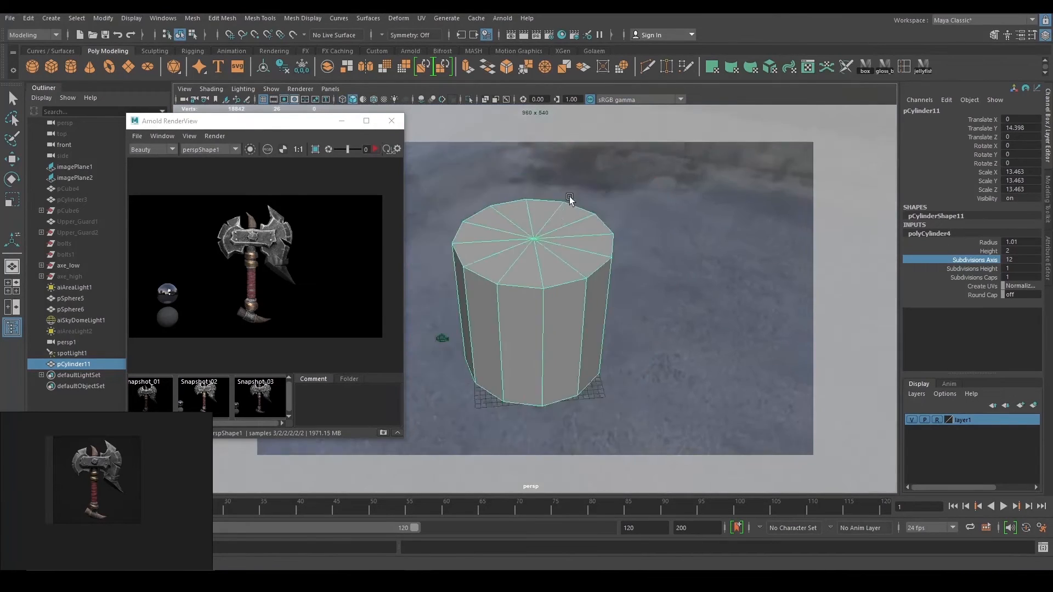
{"action": "left_click_drag", "start_coordinate": [566, 197], "coordinate": [609, 251], "text": "alt"}
{"action": "key", "text": "space"}
{"action": "left_click_drag", "start_coordinate": [672, 241], "coordinate": [612, 237]}
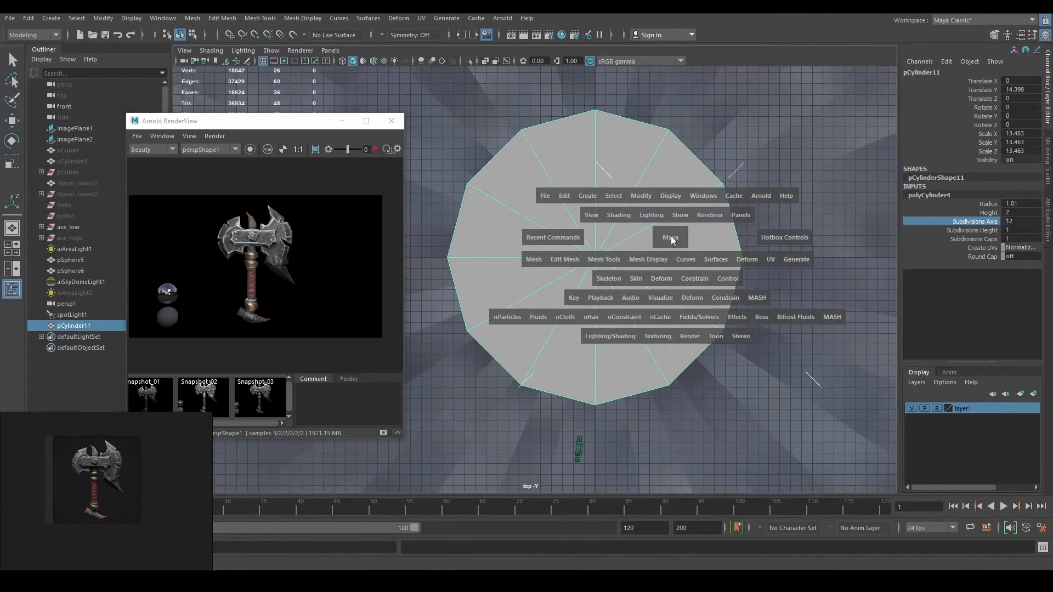
{"action": "left_click_drag", "start_coordinate": [742, 250], "coordinate": [694, 239]}
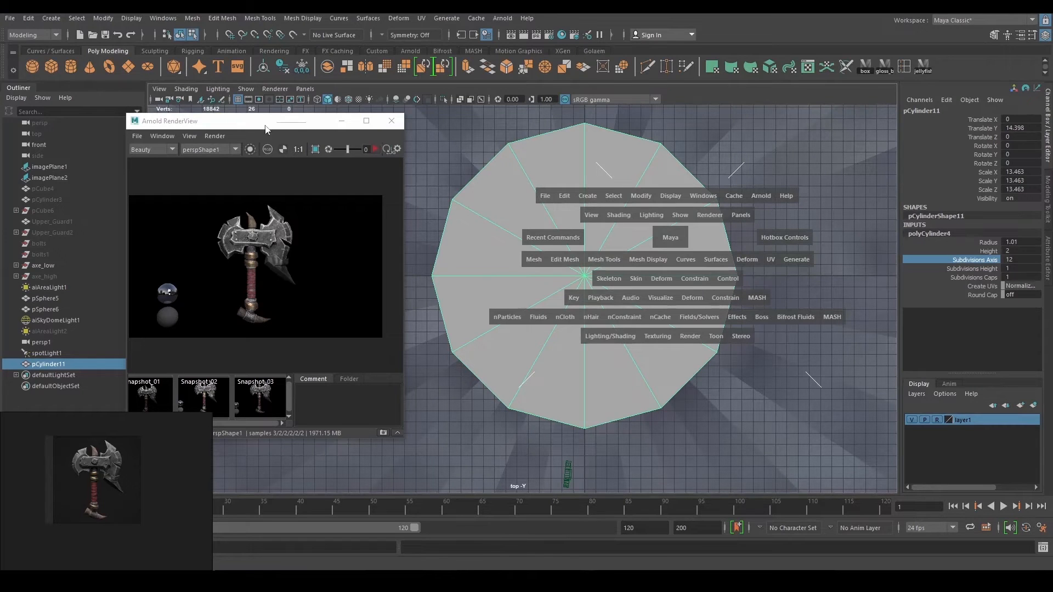
{"action": "key", "text": "F8"}
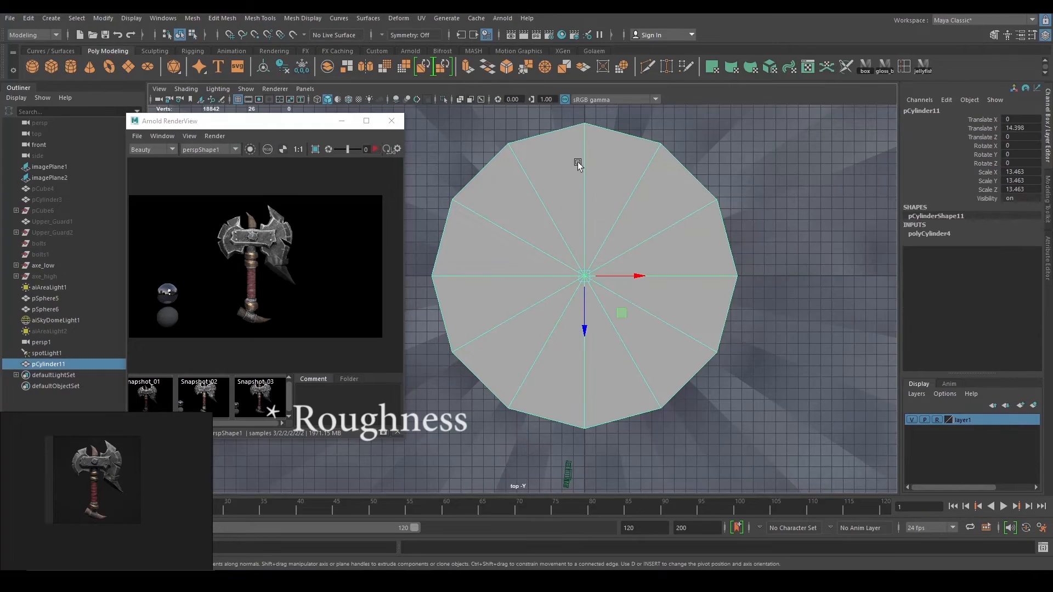
{"action": "scroll", "coordinate": [604, 241], "scroll_direction": "down", "scroll_amount": 2}
{"action": "middle_click_drag", "start_coordinate": [619, 242], "coordinate": [594, 240], "text": "alt"}
{"action": "scroll", "coordinate": [704, 290], "scroll_direction": "up", "scroll_amount": 1}
{"action": "key", "text": "space"}
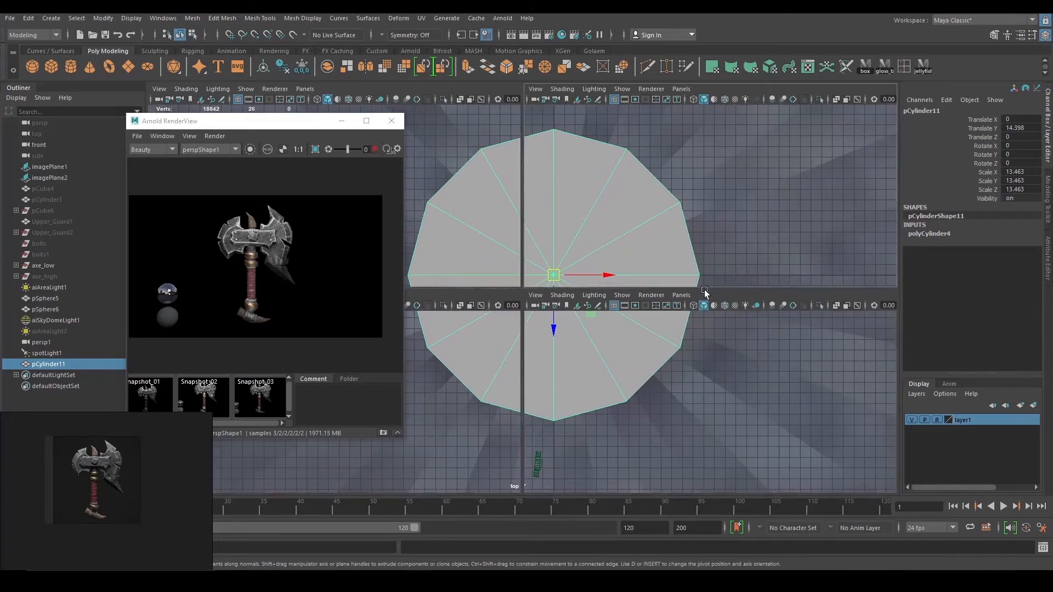
{"action": "key", "text": "space"}
{"action": "key", "text": "space"}
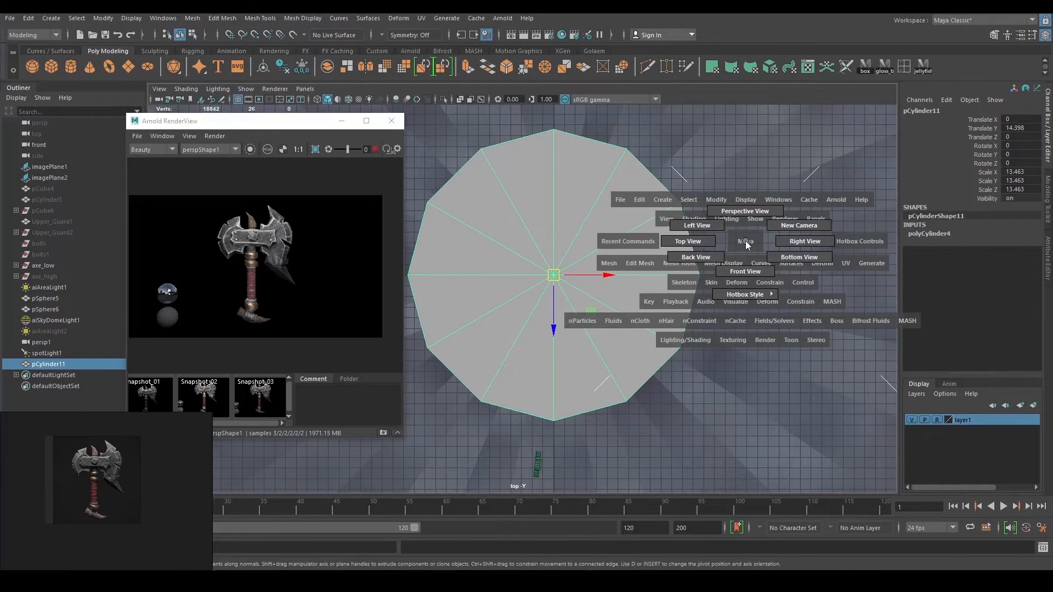
In the top view, select the right half of the cylinder's faces and delete them.
{"action": "left_click_drag", "start_coordinate": [745, 241], "coordinate": [744, 212]}
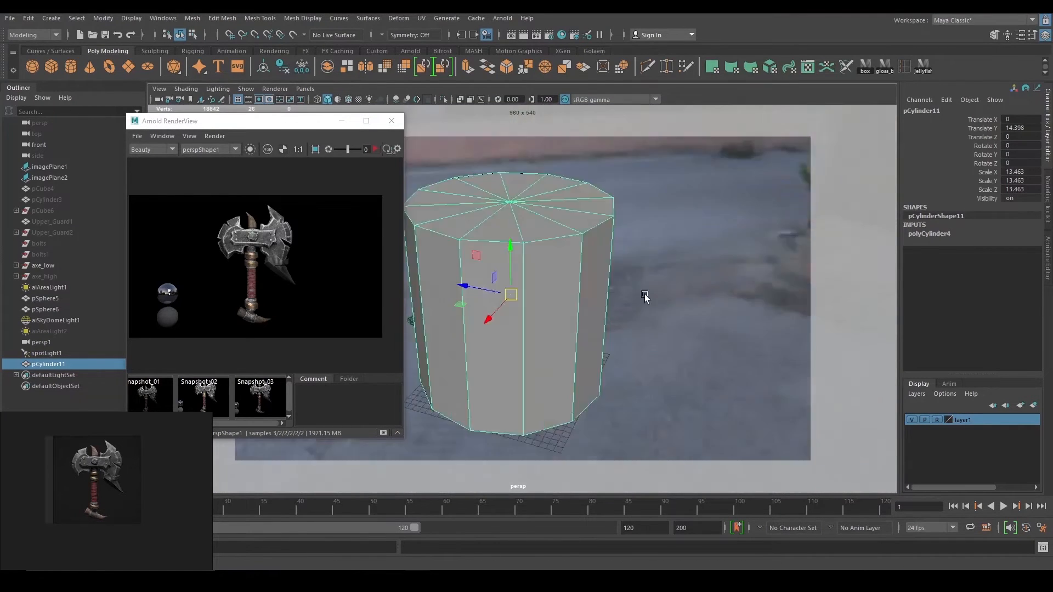
{"action": "left_click_drag", "start_coordinate": [644, 295], "coordinate": [732, 324], "text": "alt"}
{"action": "key", "text": "space"}
{"action": "left_click_drag", "start_coordinate": [707, 270], "coordinate": [651, 266]}
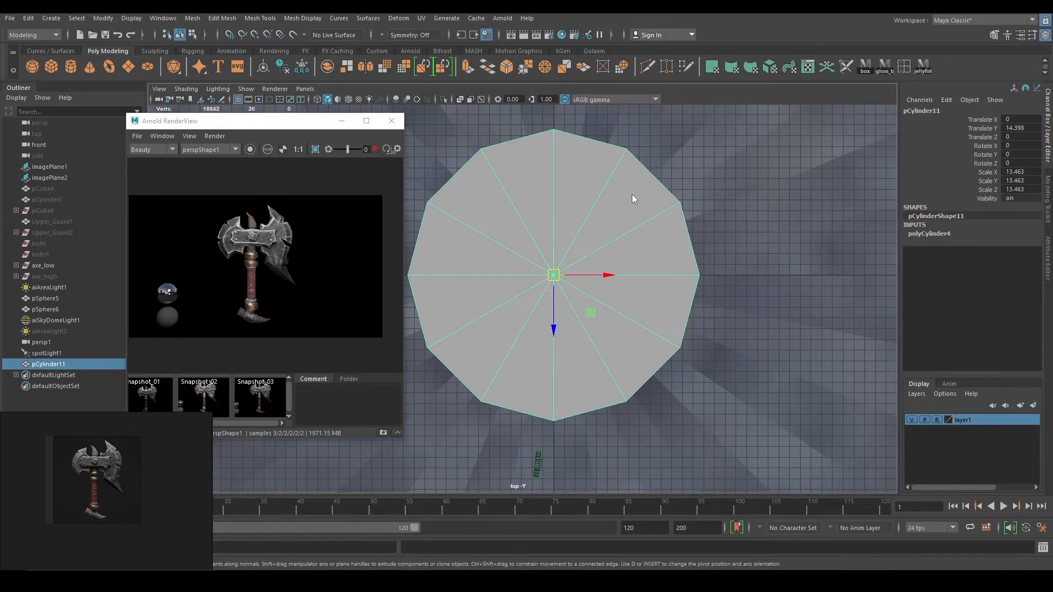
{"action": "right_click_drag", "start_coordinate": [633, 199], "coordinate": [634, 226]}
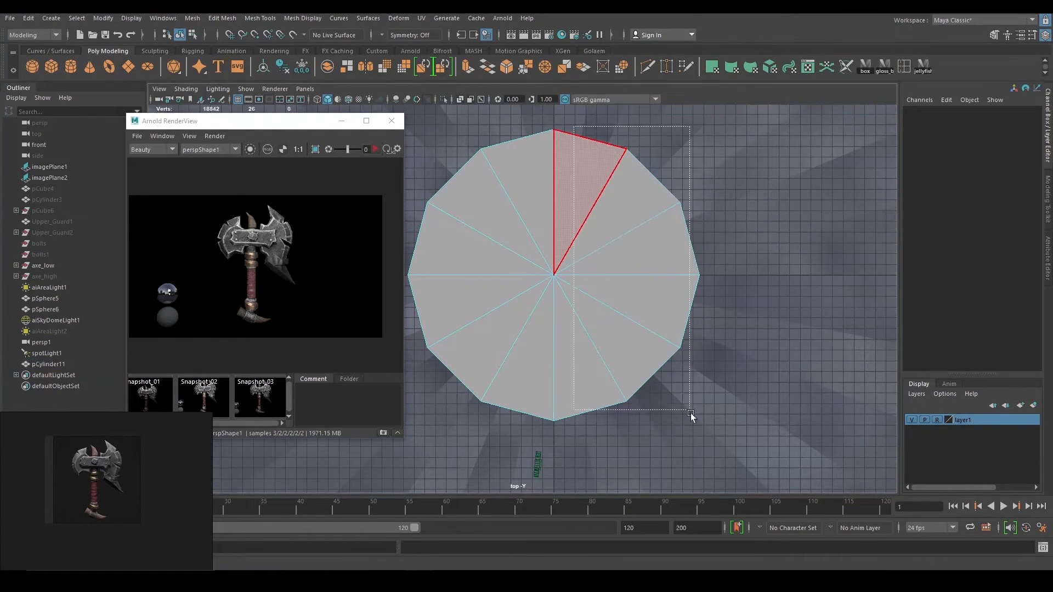
{"action": "left_click_drag", "start_coordinate": [691, 415], "coordinate": [762, 478]}
{"action": "key", "text": "Delete"}
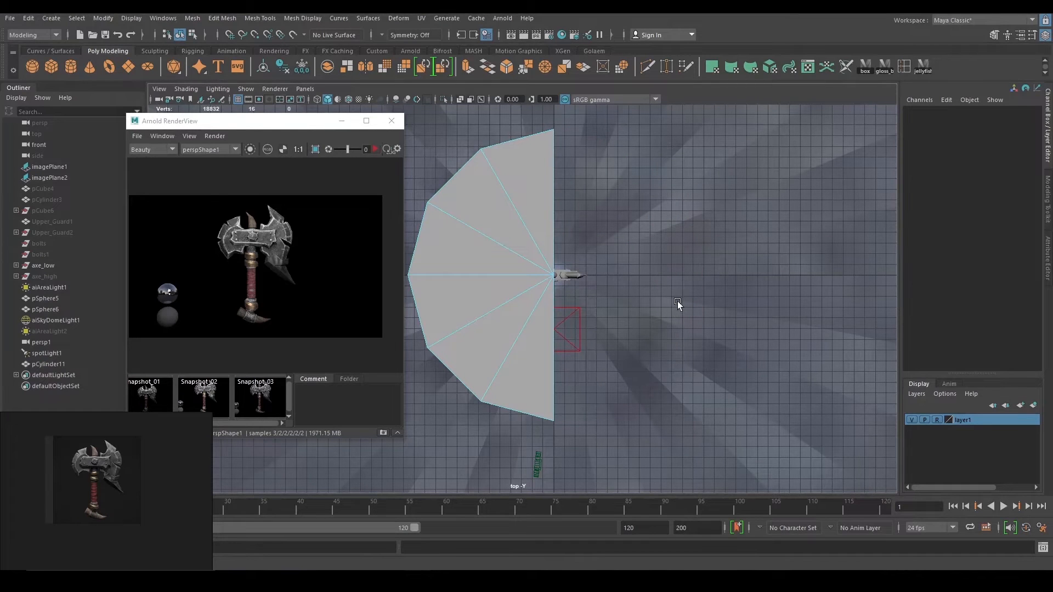
Delete the cylinder's six top faces from the perspective view.
{"action": "key", "text": "space"}
{"action": "left_click_drag", "start_coordinate": [678, 306], "coordinate": [677, 272]}
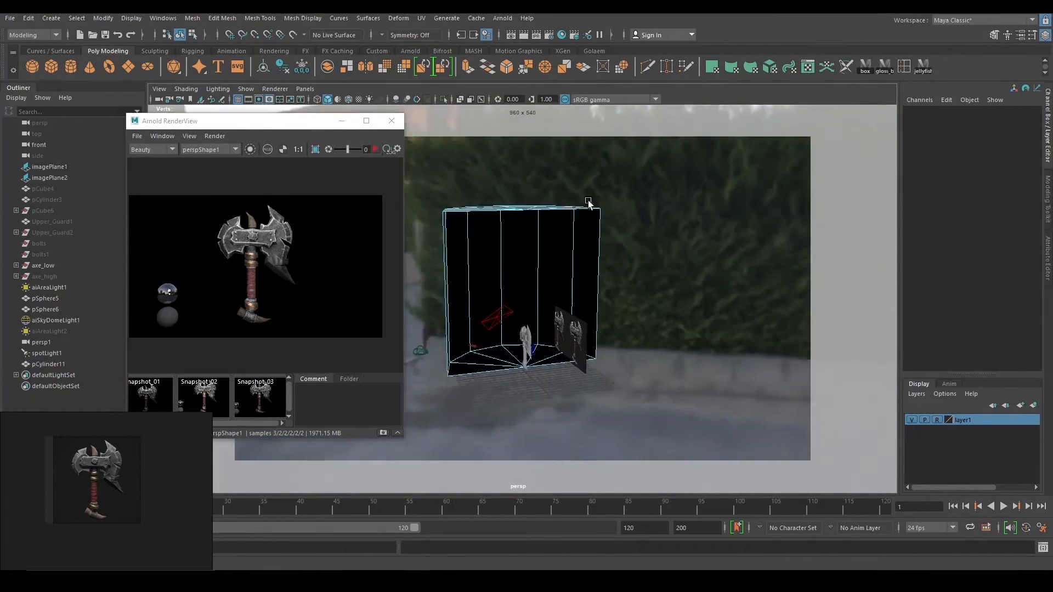
{"action": "left_click_drag", "start_coordinate": [727, 312], "coordinate": [691, 296], "text": "alt"}
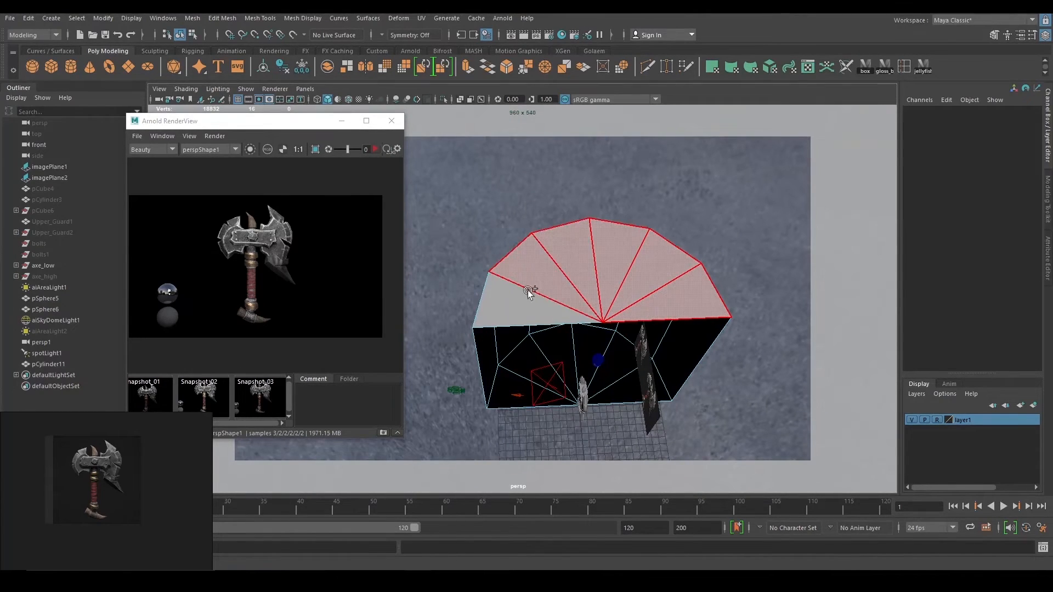
{"action": "left_click_drag", "start_coordinate": [527, 290], "coordinate": [537, 299]}
{"action": "key", "text": "Delete"}
Enlarge the opened cylinder uniformly, undoing an accidental stretch along X.
{"action": "right_click_drag", "start_coordinate": [653, 335], "coordinate": [529, 282], "text": "alt"}
{"action": "left_click_drag", "start_coordinate": [529, 282], "coordinate": [582, 284], "text": "alt"}
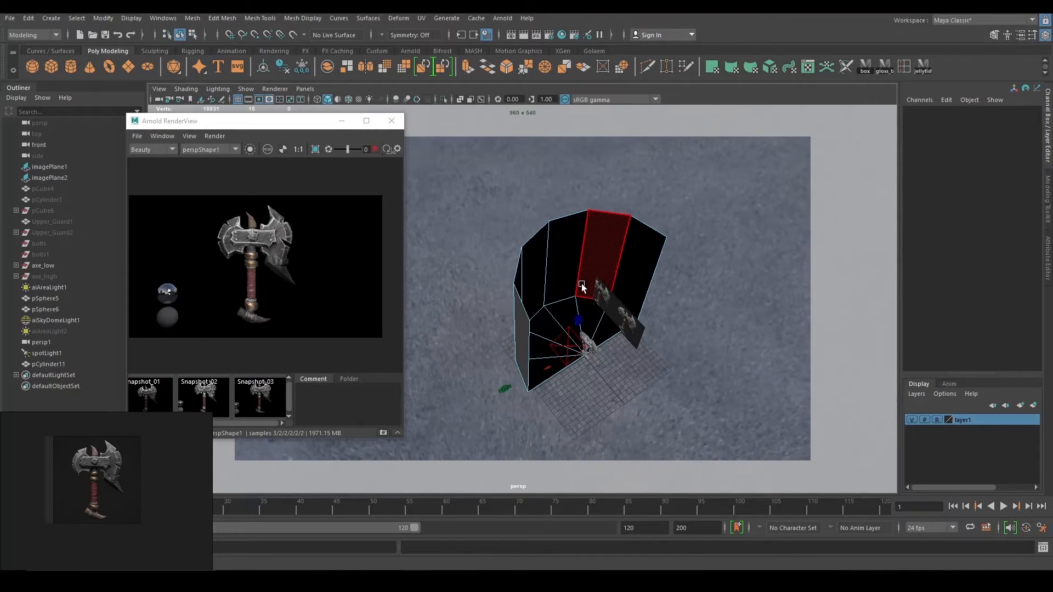
{"action": "right_click_drag", "start_coordinate": [581, 284], "coordinate": [620, 258]}
{"action": "left_click_drag", "start_coordinate": [620, 258], "coordinate": [643, 263], "text": "alt"}
{"action": "left_click_drag", "start_coordinate": [594, 390], "coordinate": [608, 442]}
{"action": "left_click_drag", "start_coordinate": [609, 378], "coordinate": [641, 346], "text": "alt"}
{"action": "key", "text": "ctrl+z"}
{"action": "left_click_drag", "start_coordinate": [566, 332], "coordinate": [682, 323]}
Settle the uniform scale at 32.372 and raise the cylinder up around the axe.
{"action": "key", "text": "w"}
{"action": "left_click_drag", "start_coordinate": [605, 341], "coordinate": [619, 354]}
{"action": "left_click_drag", "start_coordinate": [619, 354], "coordinate": [609, 286], "text": "alt"}
{"action": "left_click_drag", "start_coordinate": [574, 254], "coordinate": [510, 219]}
{"action": "right_click_drag", "start_coordinate": [510, 220], "coordinate": [679, 352], "text": "alt"}
{"action": "left_click_drag", "start_coordinate": [679, 353], "coordinate": [627, 360], "text": "alt"}
Rotate the cylinder -90° in Y and reposition it in X and Z behind the axe.
{"action": "key", "text": "e"}
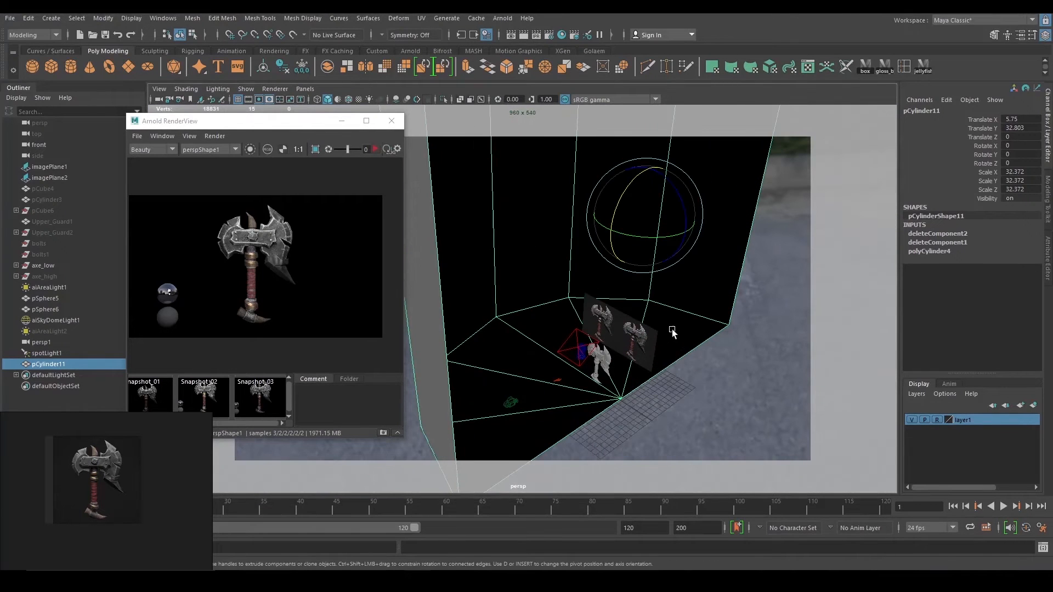
{"action": "left_click_drag", "start_coordinate": [660, 237], "coordinate": [585, 261]}
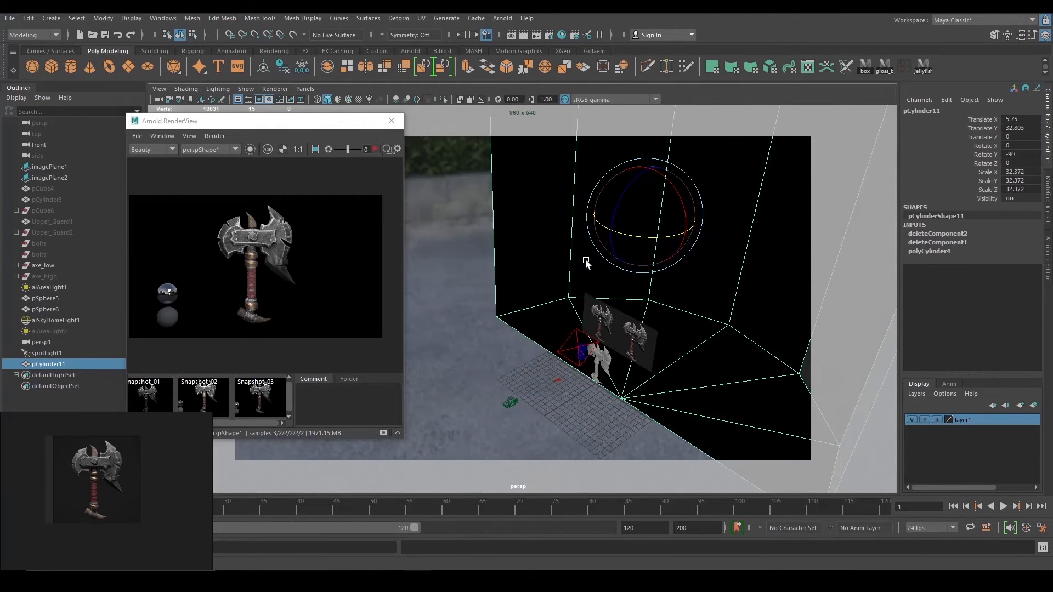
{"action": "right_click_drag", "start_coordinate": [670, 305], "coordinate": [602, 264], "text": "alt"}
{"action": "key", "text": "w"}
{"action": "left_click_drag", "start_coordinate": [603, 263], "coordinate": [531, 300], "text": "alt"}
{"action": "left_click_drag", "start_coordinate": [509, 284], "coordinate": [516, 307]}
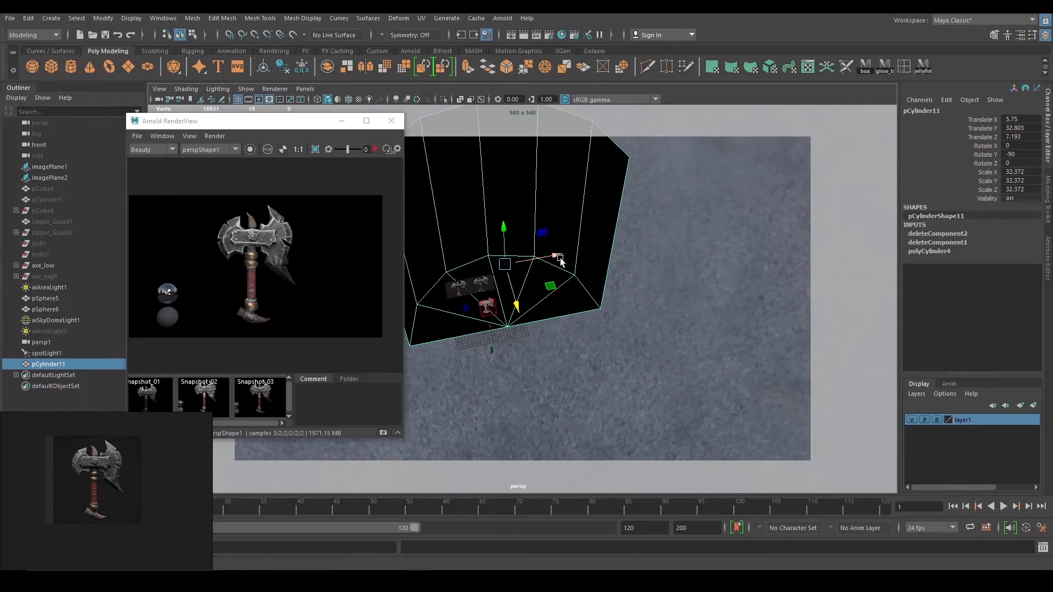
{"action": "left_click_drag", "start_coordinate": [560, 258], "coordinate": [540, 259]}
{"action": "left_click_drag", "start_coordinate": [497, 308], "coordinate": [665, 364]}
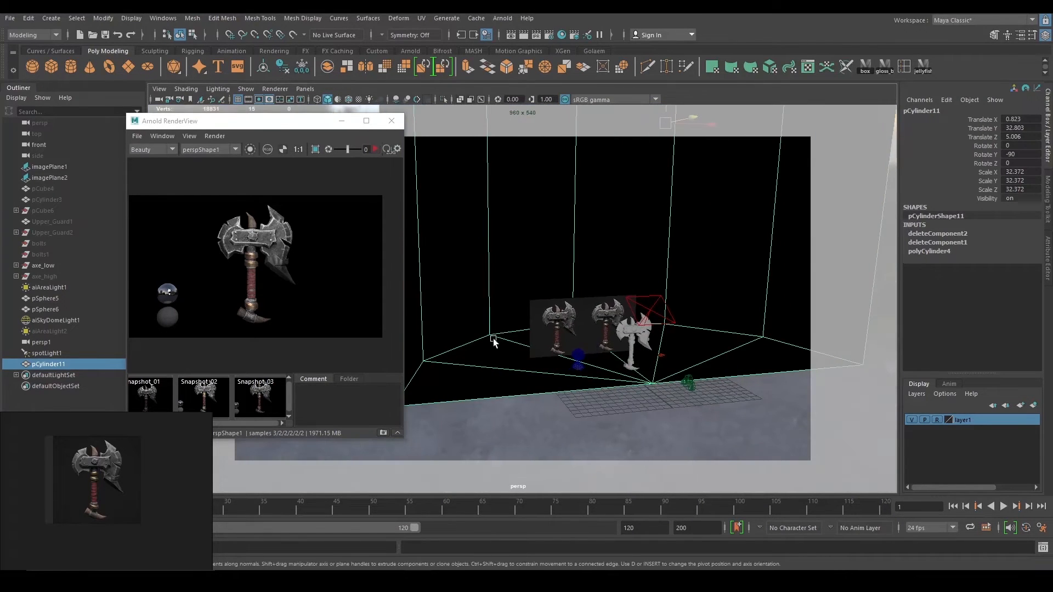
In edge mode, raise one cylinder edge and select the top-right and left border edges.
{"action": "right_click_drag", "start_coordinate": [493, 339], "coordinate": [494, 249]}
{"action": "left_click", "coordinate": [516, 328]}
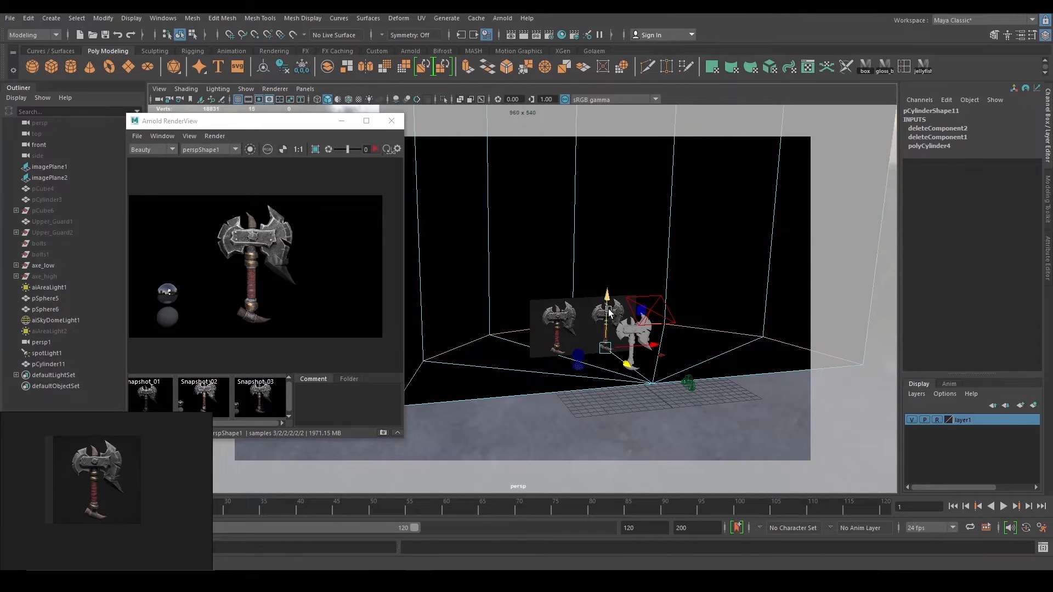
{"action": "left_click_drag", "start_coordinate": [609, 312], "coordinate": [566, 215]}
{"action": "left_click", "coordinate": [567, 187]}
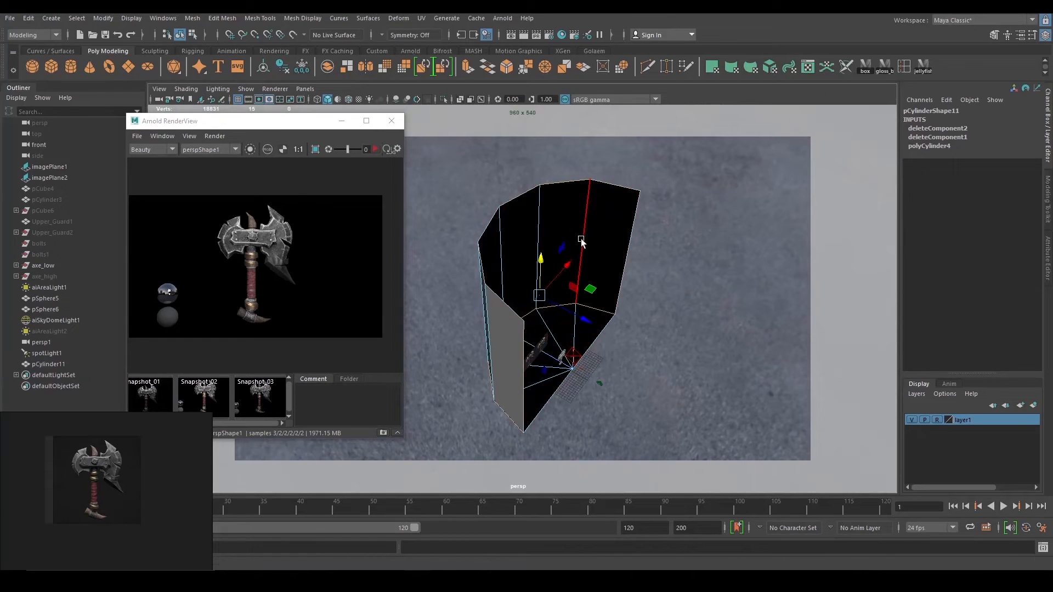
{"action": "left_click", "coordinate": [677, 269]}
{"action": "double_click", "coordinate": [620, 186]}
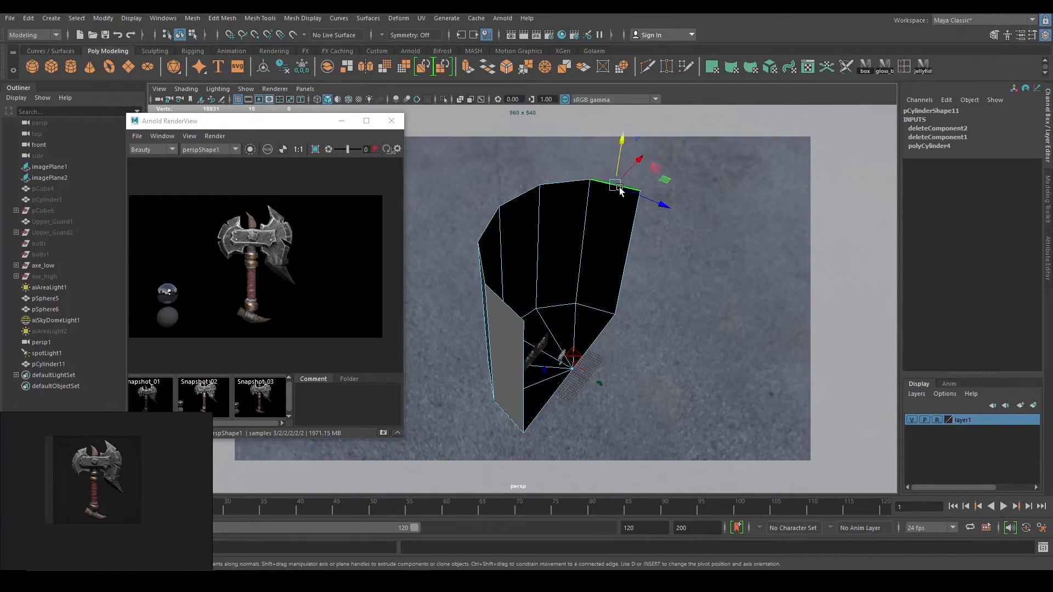
{"action": "mouse_move", "coordinate": [664, 245]}
{"action": "left_mouse_down", "text": "alt"}
{"action": "mouse_move", "coordinate": [631, 229]}
{"action": "mouse_move", "coordinate": [662, 241]}
{"action": "left_mouse_up", "text": "alt"}
{"action": "left_click", "coordinate": [662, 240]}
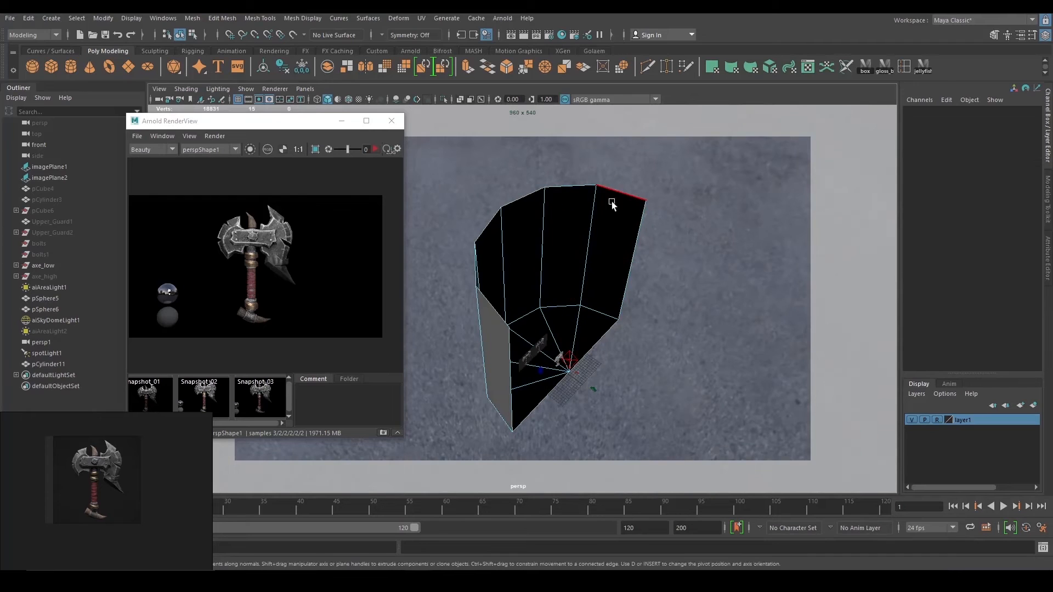
{"action": "left_click", "coordinate": [611, 202]}
{"action": "left_click_drag", "start_coordinate": [612, 204], "coordinate": [470, 280], "text": "alt"}
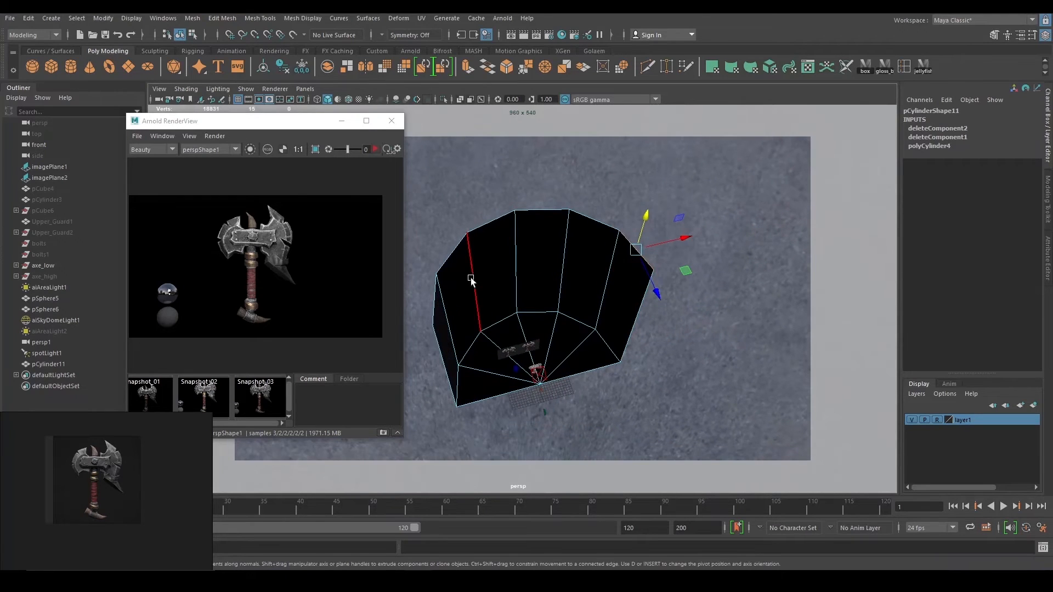
{"action": "left_click", "coordinate": [436, 298], "text": "shift"}
{"action": "left_click_drag", "start_coordinate": [630, 308], "coordinate": [583, 305], "text": "alt"}
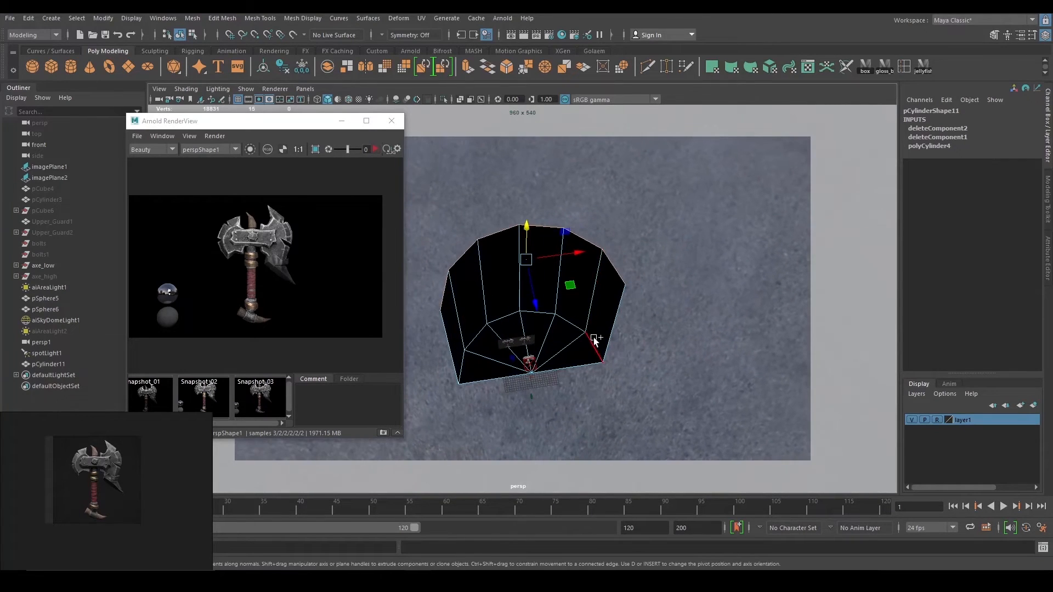
{"action": "left_click_drag", "start_coordinate": [685, 323], "coordinate": [658, 321], "text": "alt"}
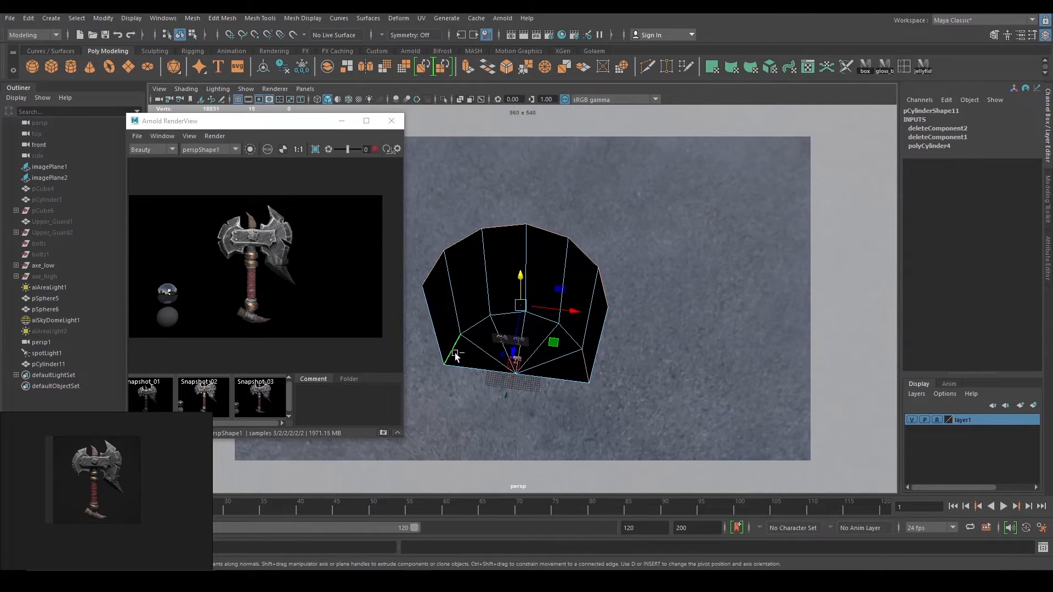
{"action": "left_click_drag", "start_coordinate": [568, 353], "coordinate": [590, 329], "text": "alt"}
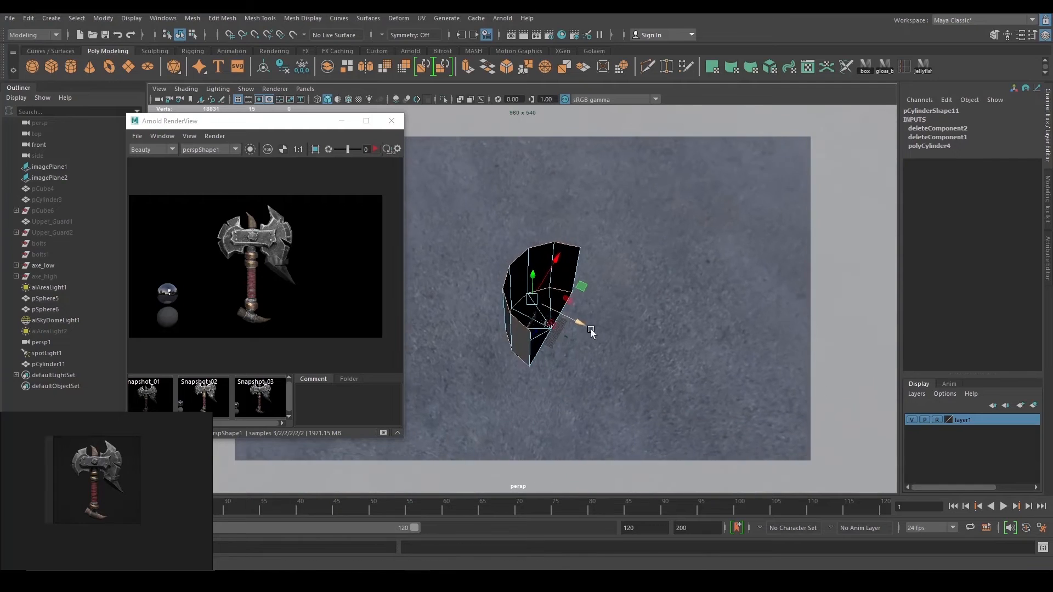
Scale the cylinder to X 53.843 and Z 55.889, keeping Y at 32.372.
{"action": "key", "text": "r"}
{"action": "right_click_drag", "start_coordinate": [557, 302], "coordinate": [602, 261]}
{"action": "left_click_drag", "start_coordinate": [597, 333], "coordinate": [473, 345]}
{"action": "left_click_drag", "start_coordinate": [557, 364], "coordinate": [562, 373]}
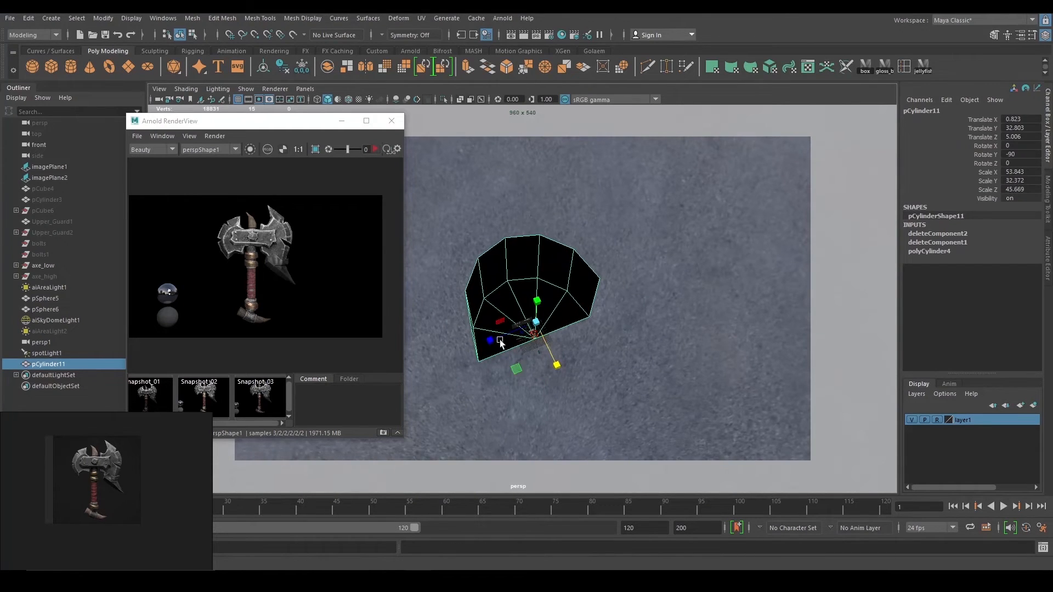
{"action": "left_click_drag", "start_coordinate": [490, 340], "coordinate": [479, 344]}
{"action": "left_click_drag", "start_coordinate": [569, 348], "coordinate": [576, 296], "text": "alt"}
{"action": "right_click_drag", "start_coordinate": [575, 296], "coordinate": [643, 377], "text": "alt"}
{"action": "left_click", "coordinate": [649, 374]}
{"action": "left_click_drag", "start_coordinate": [649, 373], "coordinate": [654, 339], "text": "alt"}
{"action": "left_click", "coordinate": [672, 333]}
{"action": "right_click_drag", "start_coordinate": [653, 340], "coordinate": [625, 318], "text": "alt"}
Reverse the backdrop's face normals from the Mesh Display menu.
{"action": "mouse_move", "coordinate": [625, 318]}
{"action": "left_mouse_down", "text": "alt"}
{"action": "mouse_move", "coordinate": [685, 327]}
{"action": "mouse_move", "coordinate": [619, 329]}
{"action": "left_mouse_up", "text": "alt"}
{"action": "left_click", "coordinate": [317, 19]}
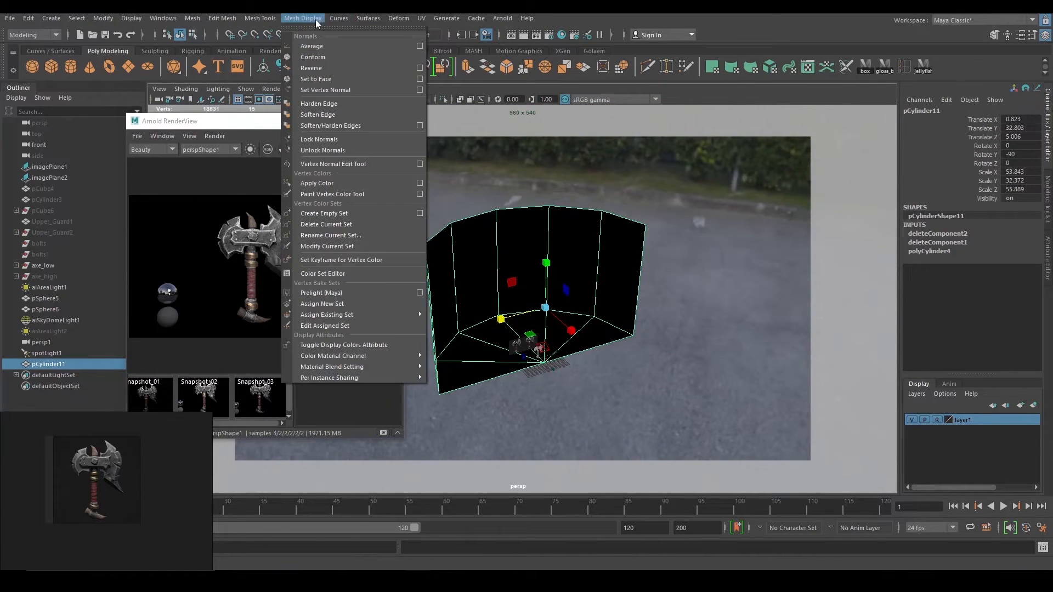
{"action": "left_click", "coordinate": [310, 69]}
{"action": "left_click_drag", "start_coordinate": [573, 212], "coordinate": [551, 227], "text": "alt"}
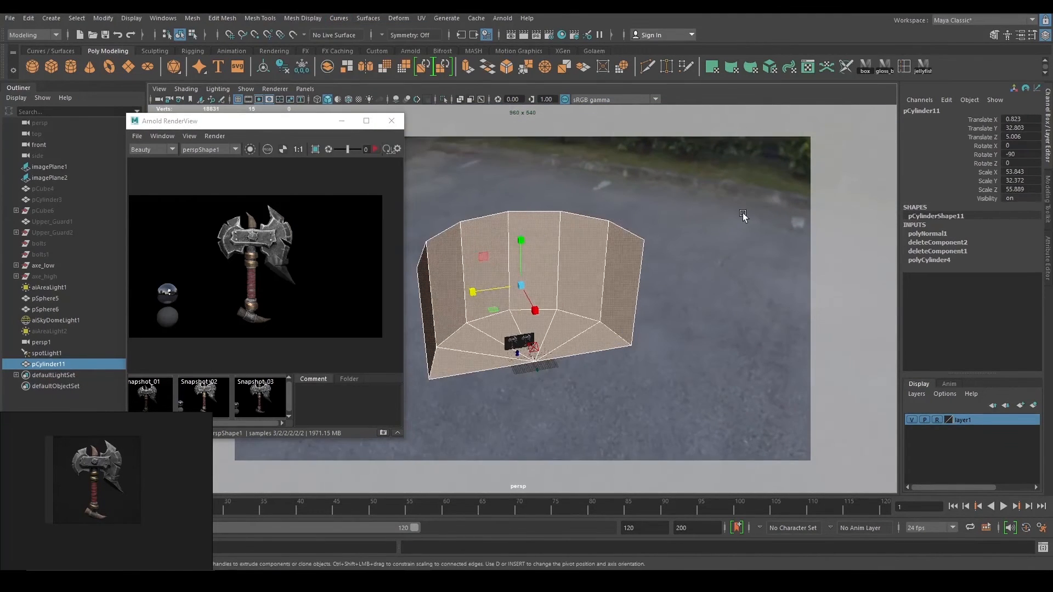
{"action": "left_click", "coordinate": [743, 216]}
{"action": "right_click_drag", "start_coordinate": [537, 244], "coordinate": [594, 274], "text": "alt"}
{"action": "mouse_move", "coordinate": [594, 274]}
{"action": "left_mouse_down", "text": "alt"}
{"action": "mouse_move", "coordinate": [617, 259]}
{"action": "mouse_move", "coordinate": [598, 254]}
{"action": "left_mouse_up", "text": "alt"}
Bevel the floor-to-wall edge loop with 6 segments and fraction 0.44.
{"action": "right_click_drag", "start_coordinate": [599, 253], "coordinate": [561, 232]}
{"action": "left_click_drag", "start_coordinate": [594, 219], "coordinate": [610, 209], "text": "alt"}
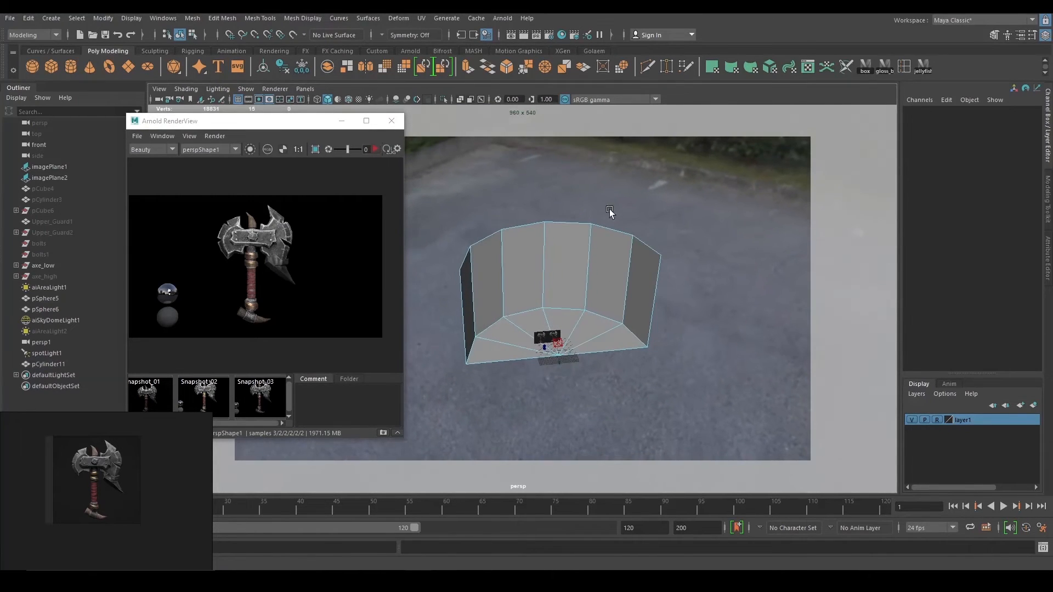
{"action": "double_click", "coordinate": [566, 306]}
{"action": "left_click_drag", "start_coordinate": [567, 305], "coordinate": [704, 319], "text": "alt"}
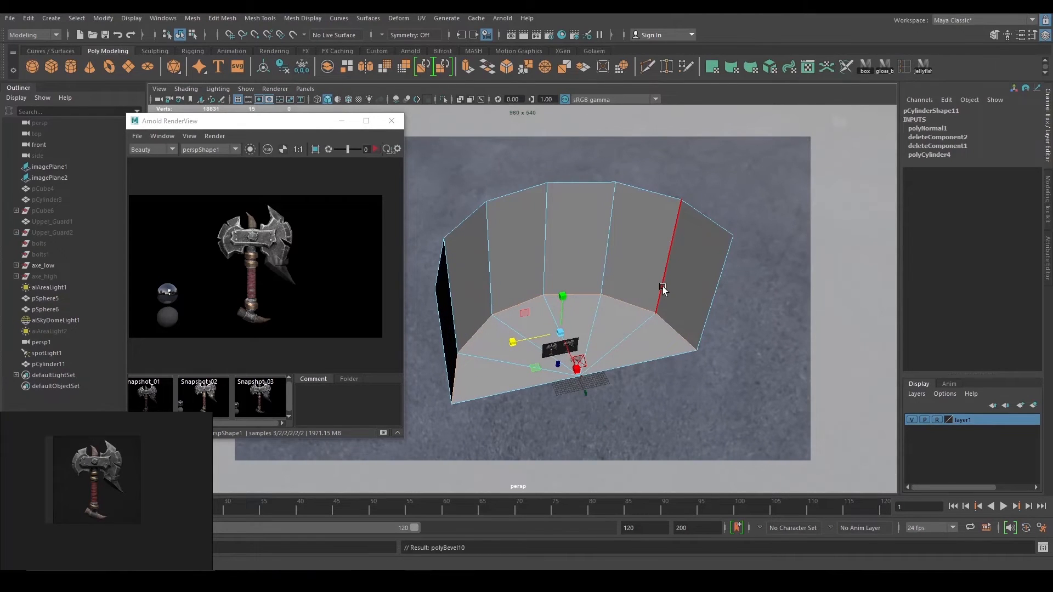
{"action": "key", "text": "ctrl+b"}
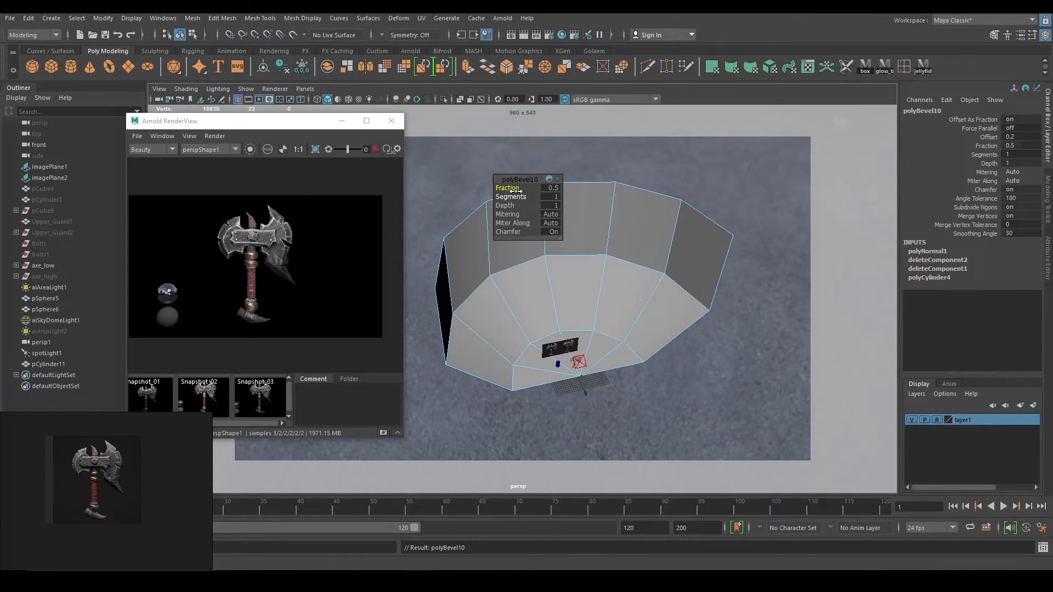
{"action": "left_click_drag", "start_coordinate": [512, 187], "coordinate": [535, 196]}
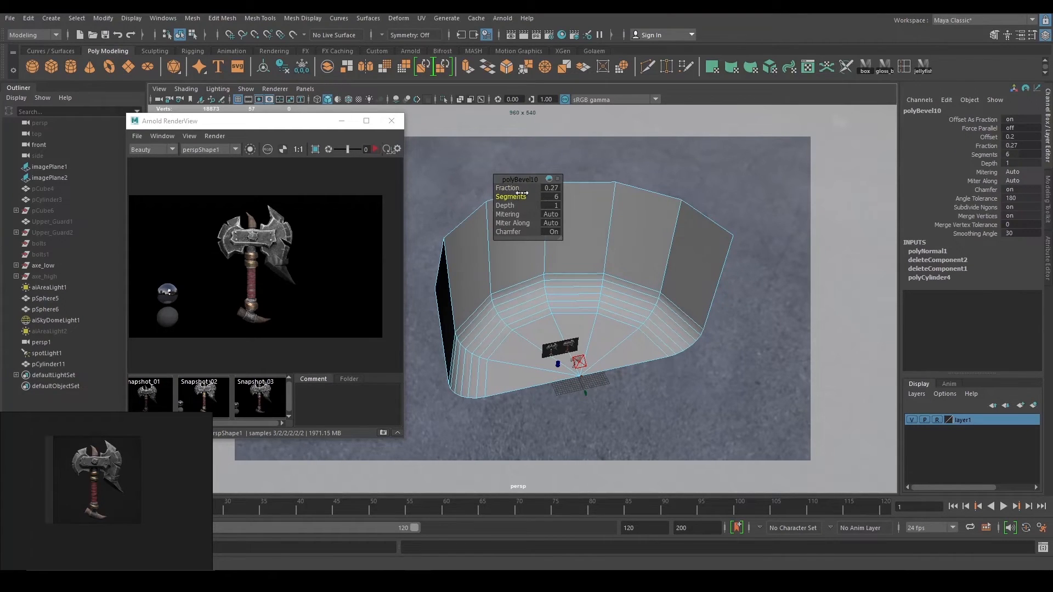
{"action": "left_click_drag", "start_coordinate": [508, 188], "coordinate": [521, 193]}
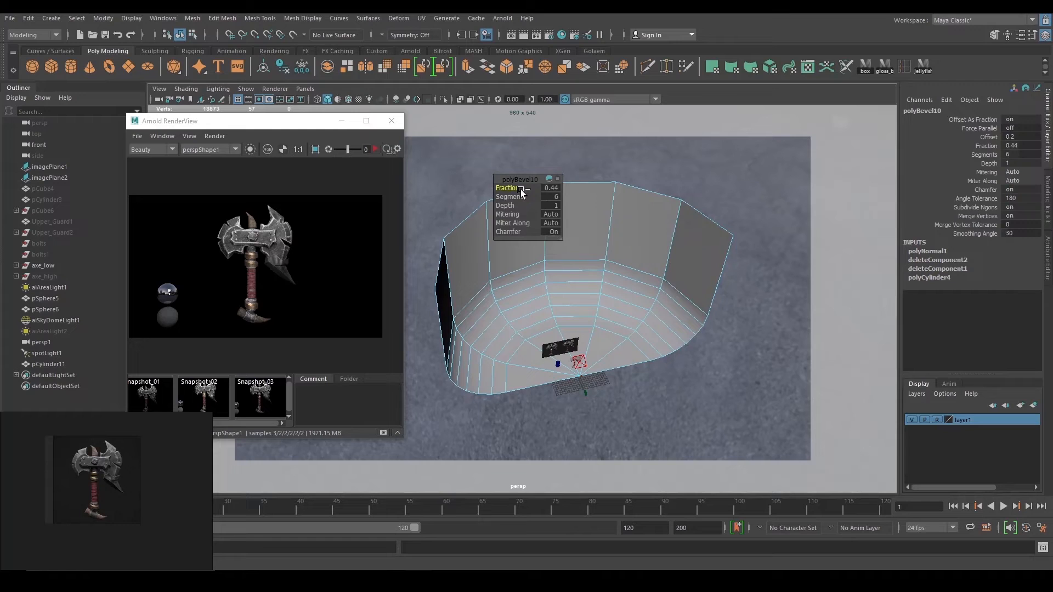
{"action": "scroll", "coordinate": [713, 340], "scroll_direction": "up", "scroll_amount": 5}
{"action": "left_click_drag", "start_coordinate": [713, 340], "coordinate": [649, 321], "text": "alt"}
{"action": "left_click", "coordinate": [741, 321]}
Return to object mode and view the bevelled backdrop in smooth-mesh preview.
{"action": "right_click_drag", "start_coordinate": [663, 277], "coordinate": [713, 263]}
{"action": "left_click_drag", "start_coordinate": [713, 269], "coordinate": [665, 294], "text": "alt"}
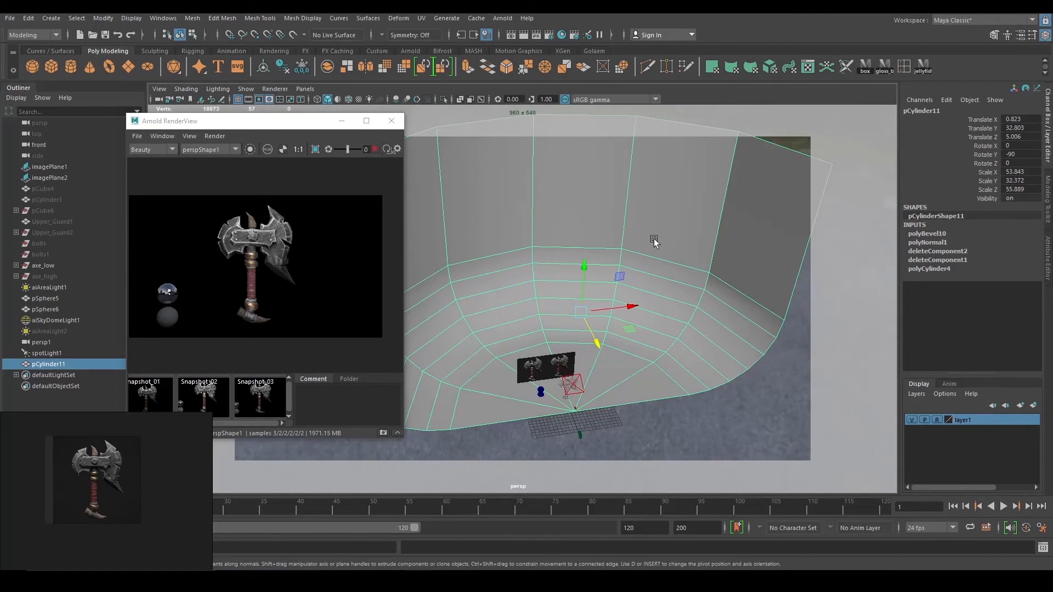
{"action": "key", "text": "3"}
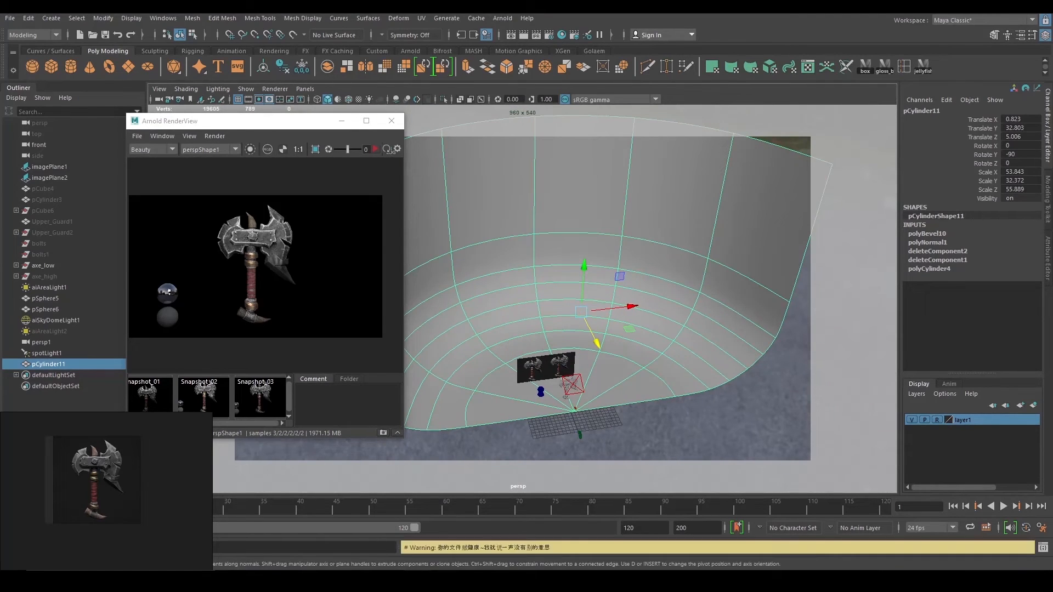
{"action": "scroll", "coordinate": [590, 356], "scroll_direction": "up", "scroll_amount": 10}
{"action": "scroll", "coordinate": [590, 355], "scroll_direction": "down", "scroll_amount": 5}
Assign a new Lambert material, lambert2, to the backdrop and lower its Color to mid grey.
{"action": "right_click", "coordinate": [630, 260]}
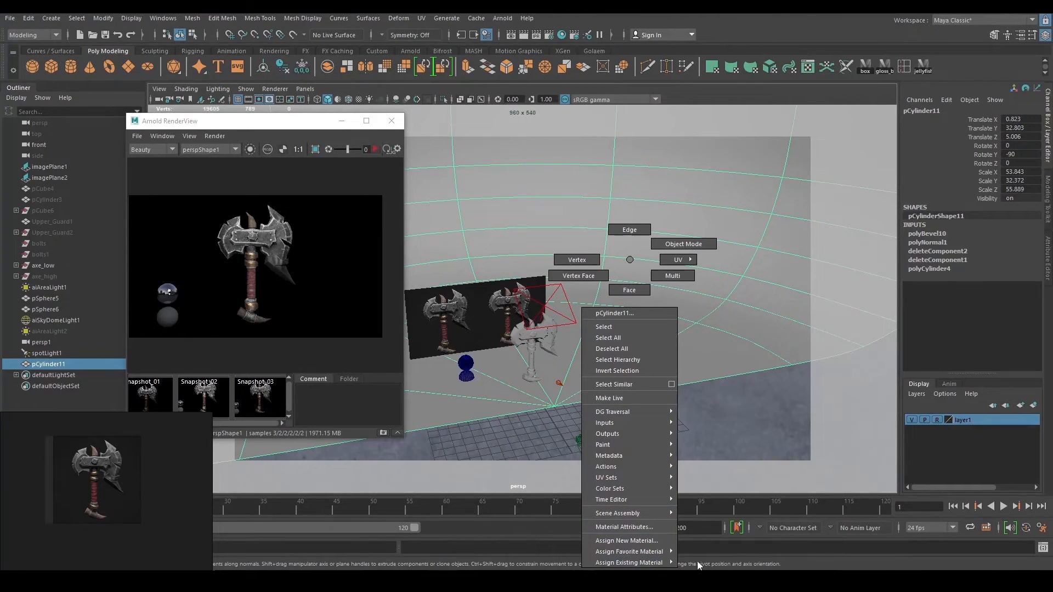
{"action": "mouse_move", "coordinate": [669, 555]}
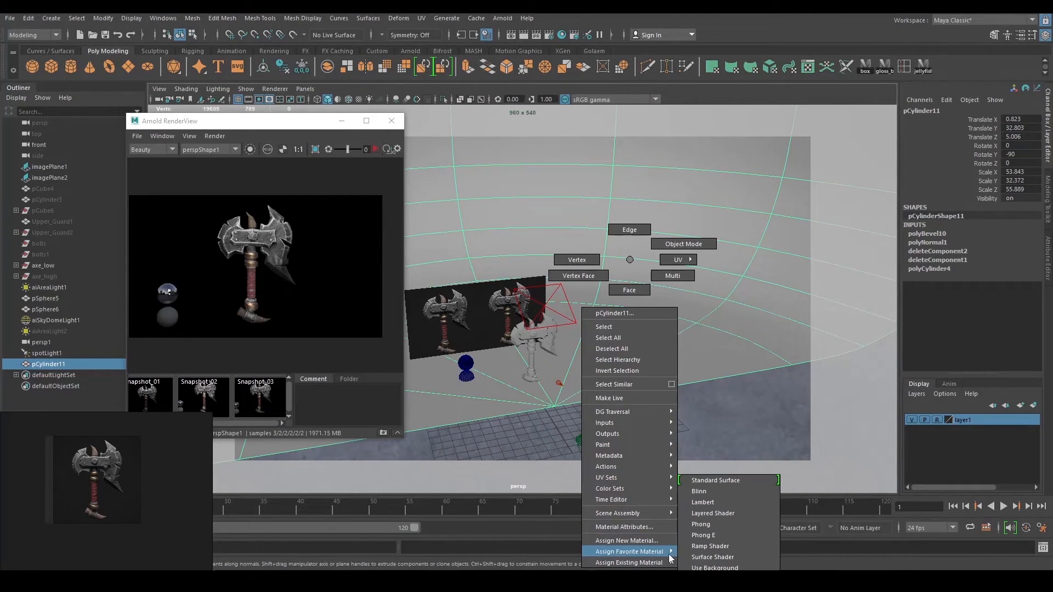
{"action": "left_click", "coordinate": [712, 503]}
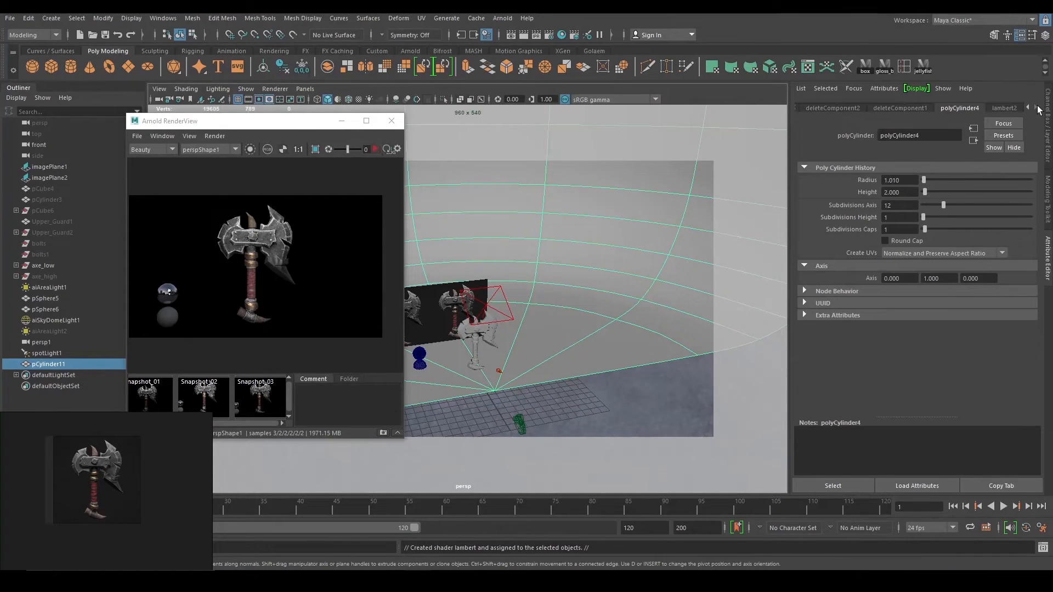
{"action": "left_click", "coordinate": [1009, 108]}
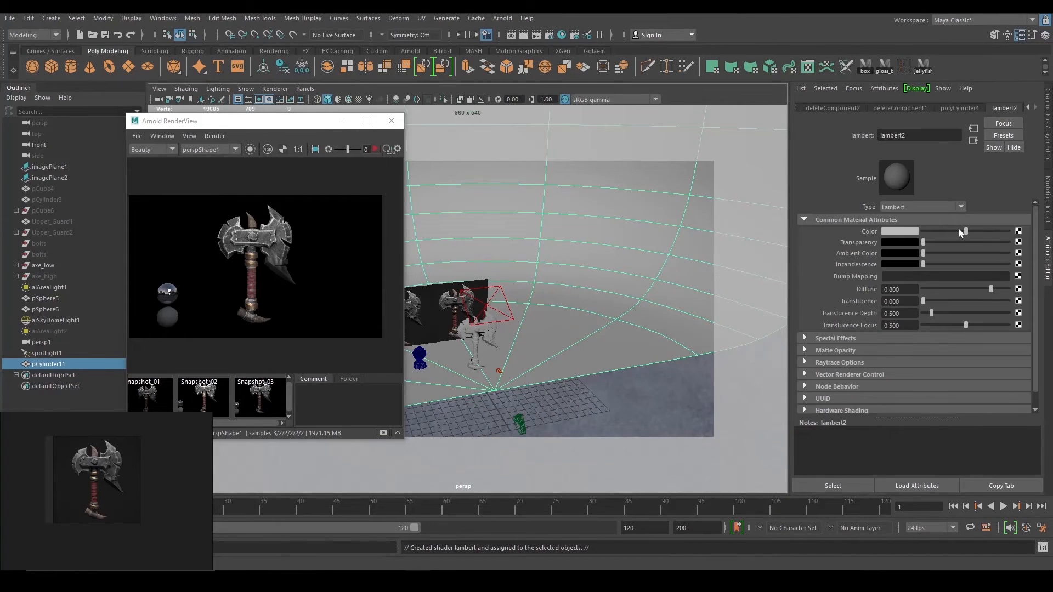
{"action": "left_click_drag", "start_coordinate": [958, 228], "coordinate": [946, 228]}
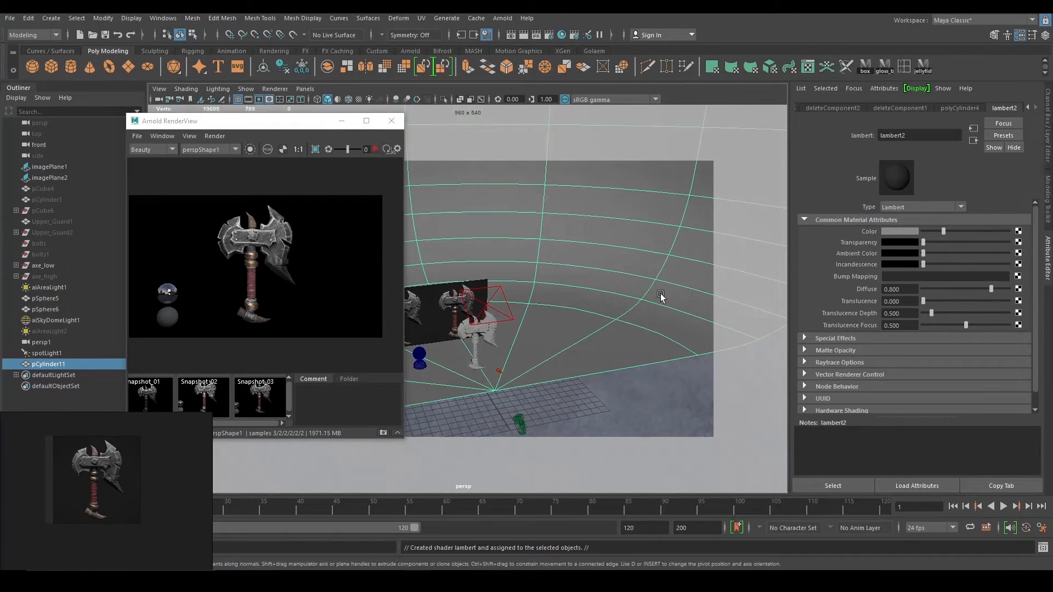
{"action": "left_click_drag", "start_coordinate": [660, 294], "coordinate": [570, 315], "text": "alt"}
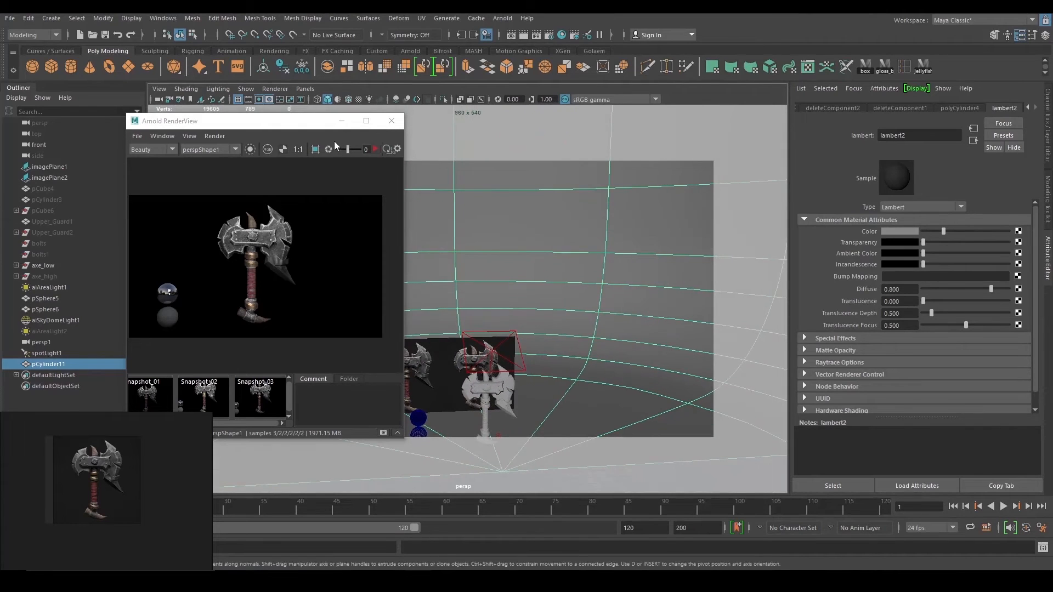
Start an Arnold re-render and orbit the viewport around the scene.
{"action": "left_click", "coordinate": [375, 149]}
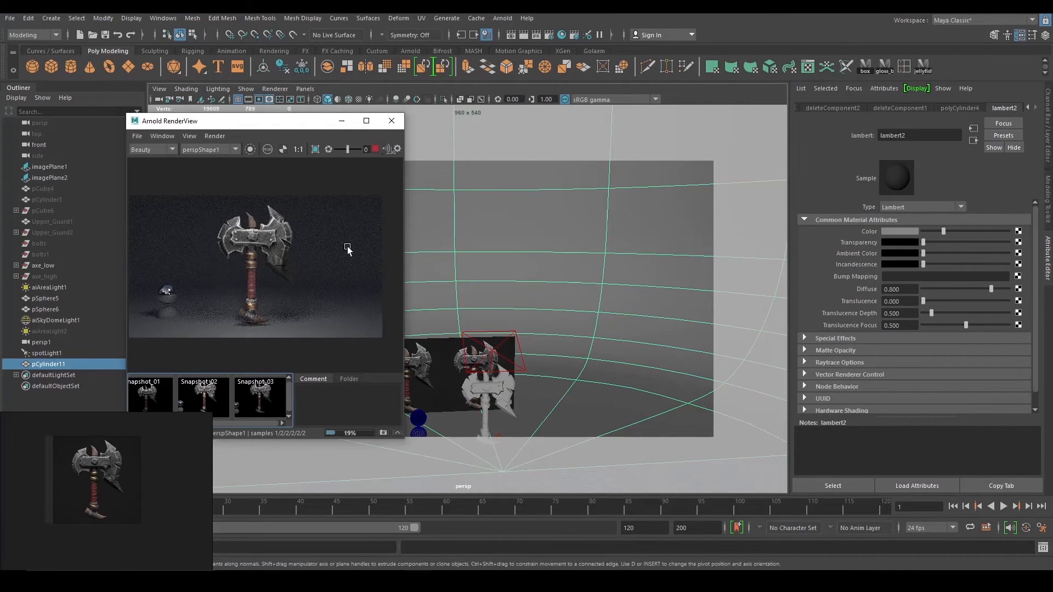
{"action": "scroll", "coordinate": [308, 246], "scroll_direction": "up", "scroll_amount": 4}
{"action": "scroll", "coordinate": [303, 245], "scroll_direction": "down", "scroll_amount": 4}
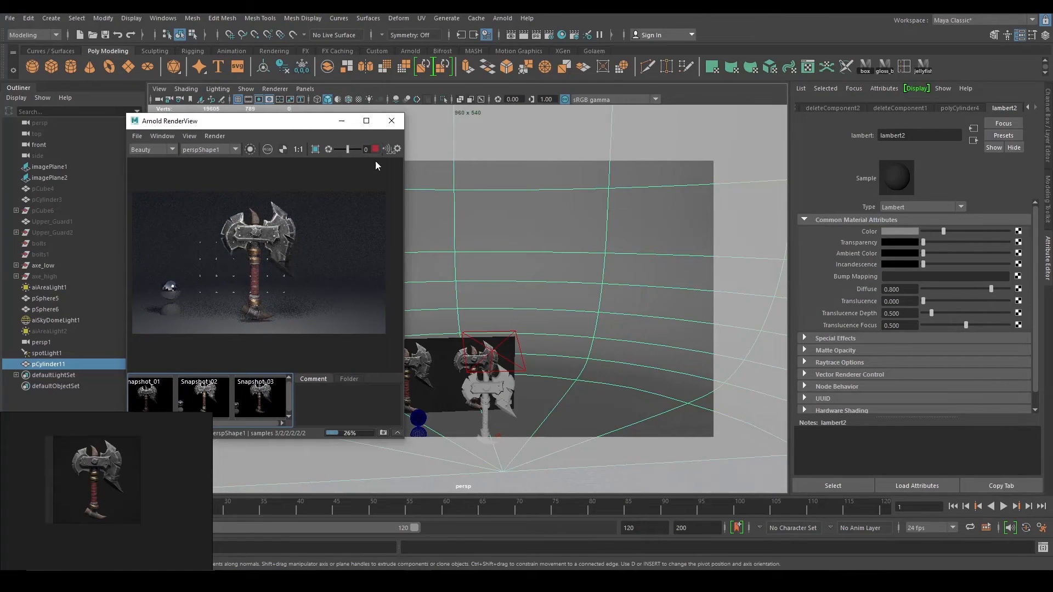
{"action": "left_click_drag", "start_coordinate": [403, 187], "coordinate": [587, 303], "text": "alt"}
{"action": "left_click_drag", "start_coordinate": [541, 264], "coordinate": [507, 194], "text": "alt"}
{"action": "left_click_drag", "start_coordinate": [506, 157], "coordinate": [510, 285], "text": "alt"}
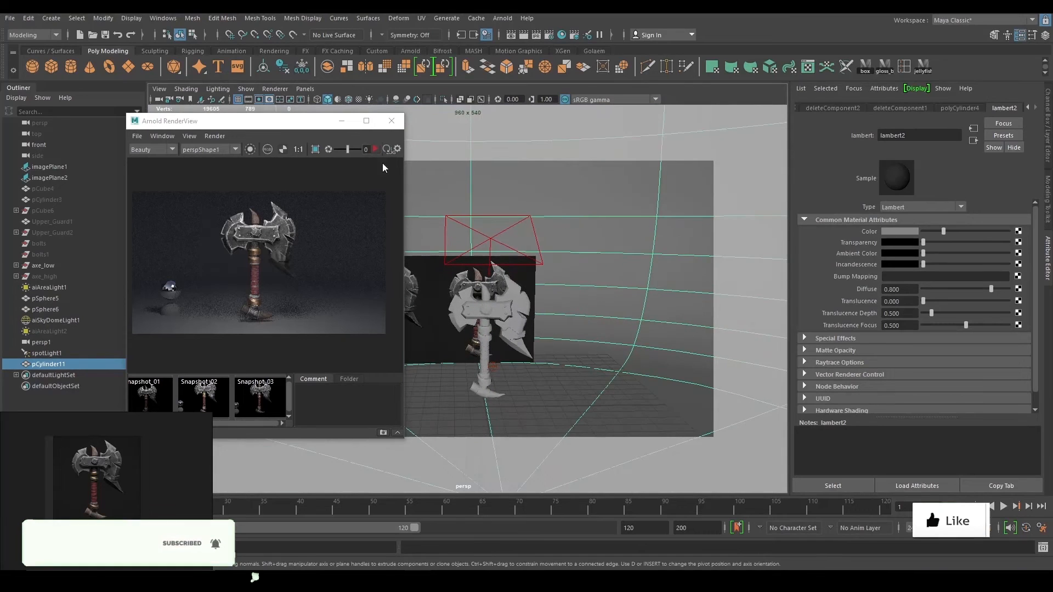
Render the axe again, pan the render image to the spheres, and stop once finished.
{"action": "left_click", "coordinate": [376, 149]}
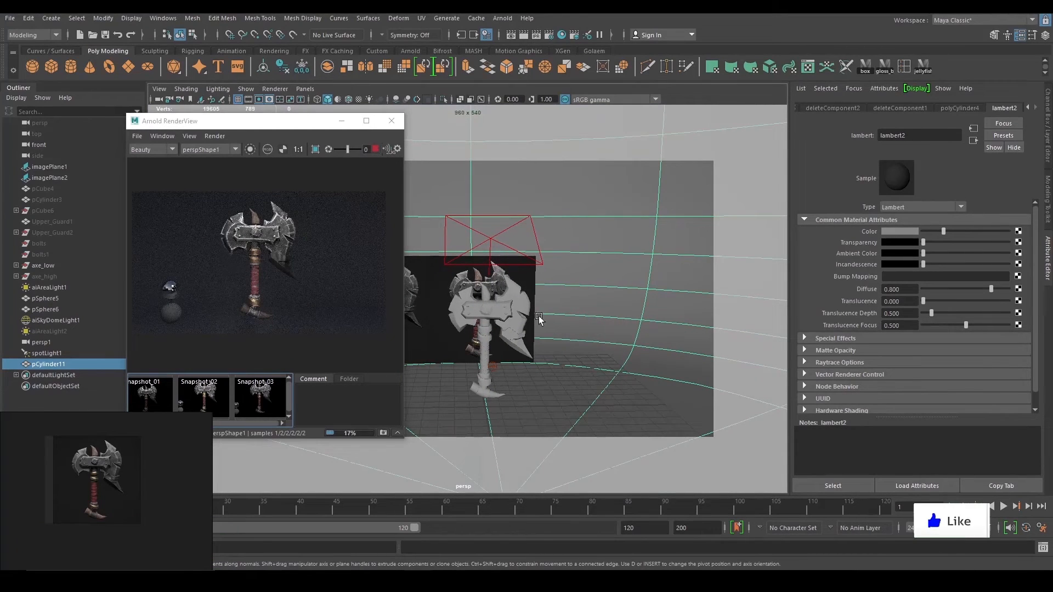
{"action": "left_click_drag", "start_coordinate": [567, 318], "coordinate": [644, 269], "text": "alt"}
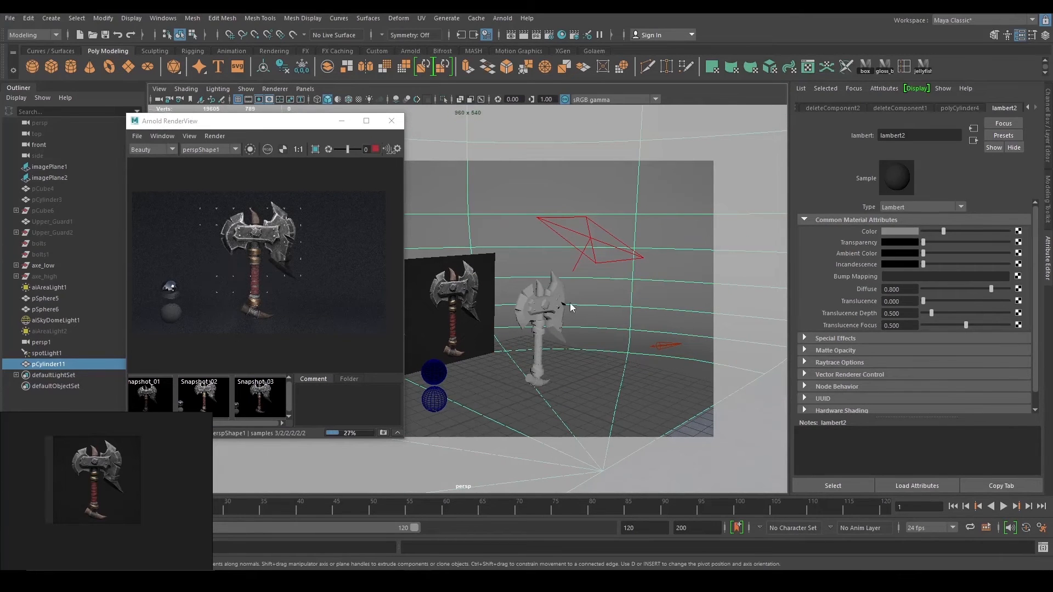
{"action": "left_click_drag", "start_coordinate": [548, 300], "coordinate": [285, 295], "text": "alt"}
{"action": "scroll", "coordinate": [294, 301], "scroll_direction": "down", "scroll_amount": 3}
{"action": "scroll", "coordinate": [289, 259], "scroll_direction": "up", "scroll_amount": 5}
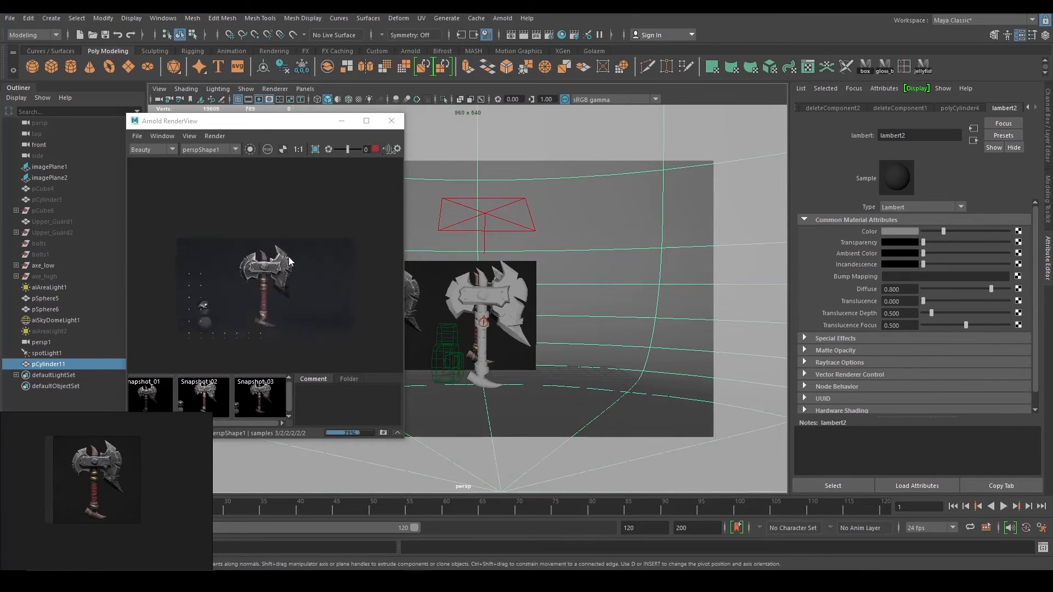
{"action": "middle_click_drag", "start_coordinate": [281, 285], "coordinate": [317, 230]}
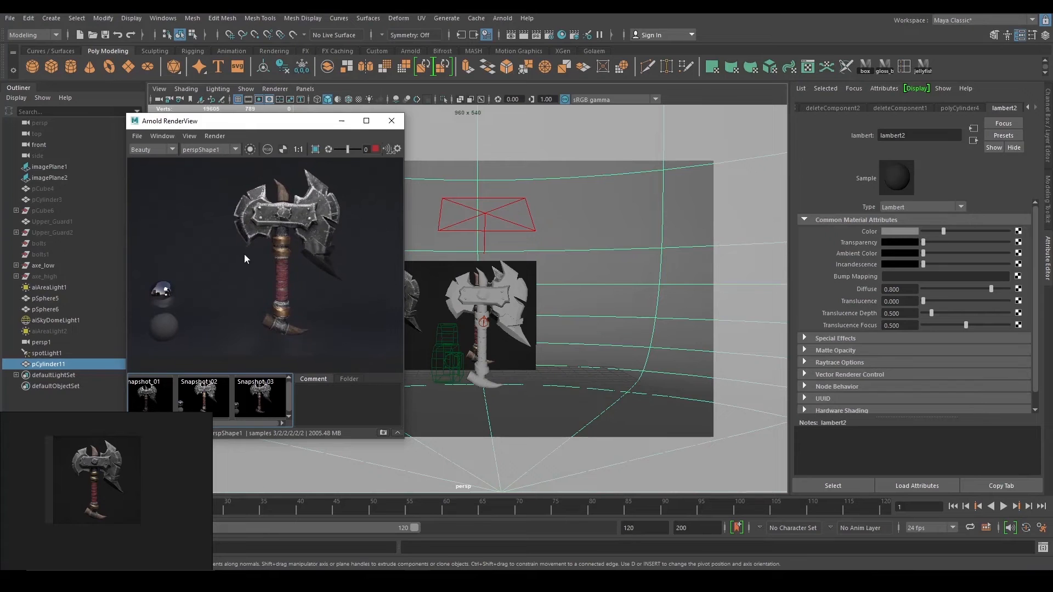
{"action": "left_click", "coordinate": [374, 152]}
{"action": "scroll", "coordinate": [476, 267], "scroll_direction": "down", "scroll_amount": 3}
{"action": "left_click_drag", "start_coordinate": [475, 274], "coordinate": [527, 281], "text": "alt"}
Raise the backdrop dome pCylinder11 higher behind the axe and reference spheres.
{"action": "left_click_drag", "start_coordinate": [453, 270], "coordinate": [480, 273], "text": "alt"}
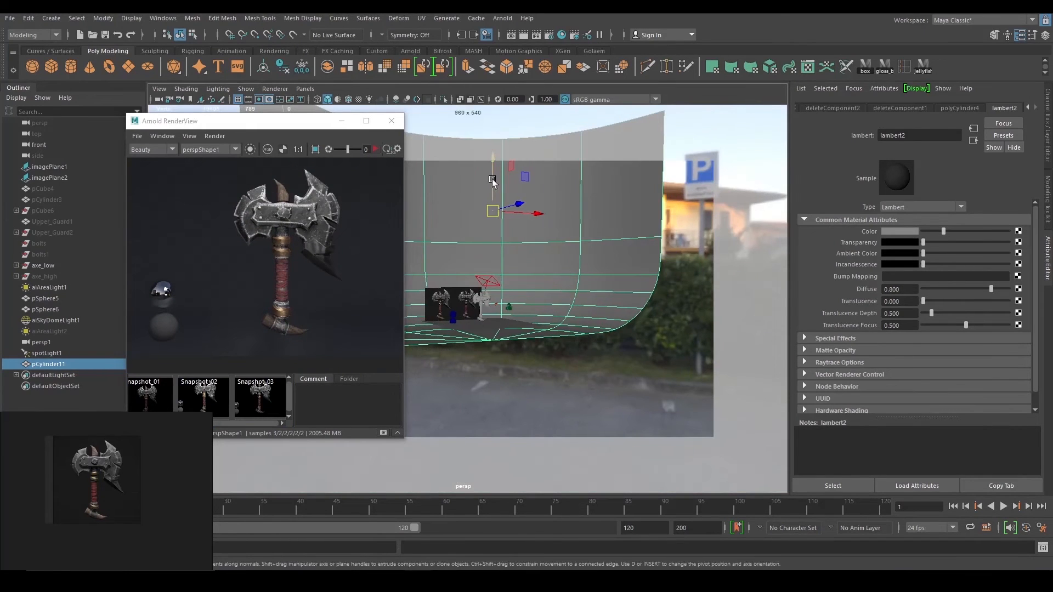
{"action": "left_click_drag", "start_coordinate": [495, 182], "coordinate": [495, 171]}
{"action": "scroll", "coordinate": [555, 364], "scroll_direction": "up", "scroll_amount": 8}
{"action": "left_click_drag", "start_coordinate": [554, 364], "coordinate": [532, 346], "text": "alt"}
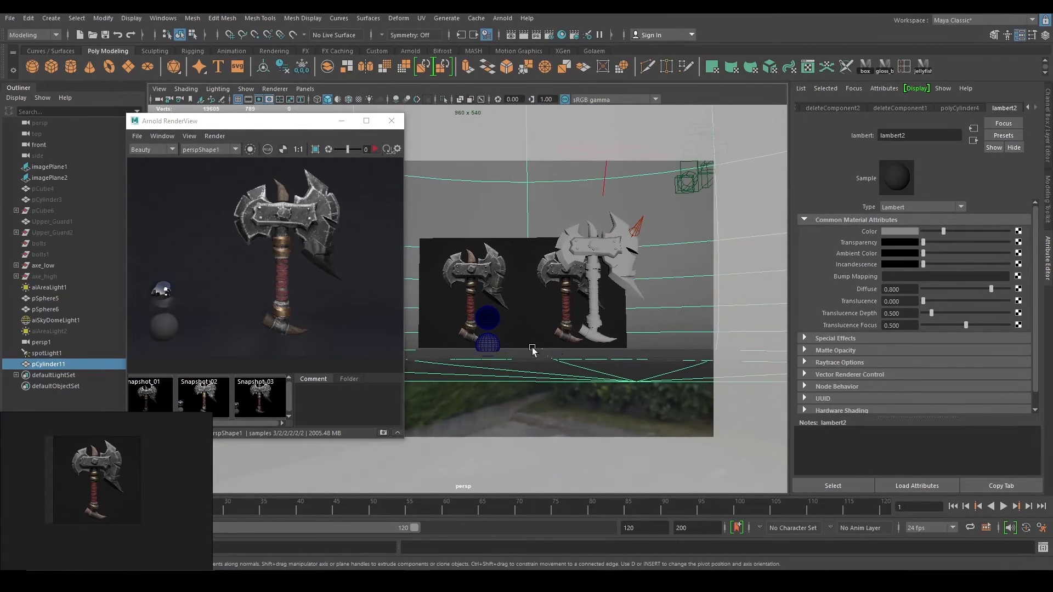
{"action": "left_click", "coordinate": [487, 344]}
{"action": "left_click", "coordinate": [492, 310], "text": "shift"}
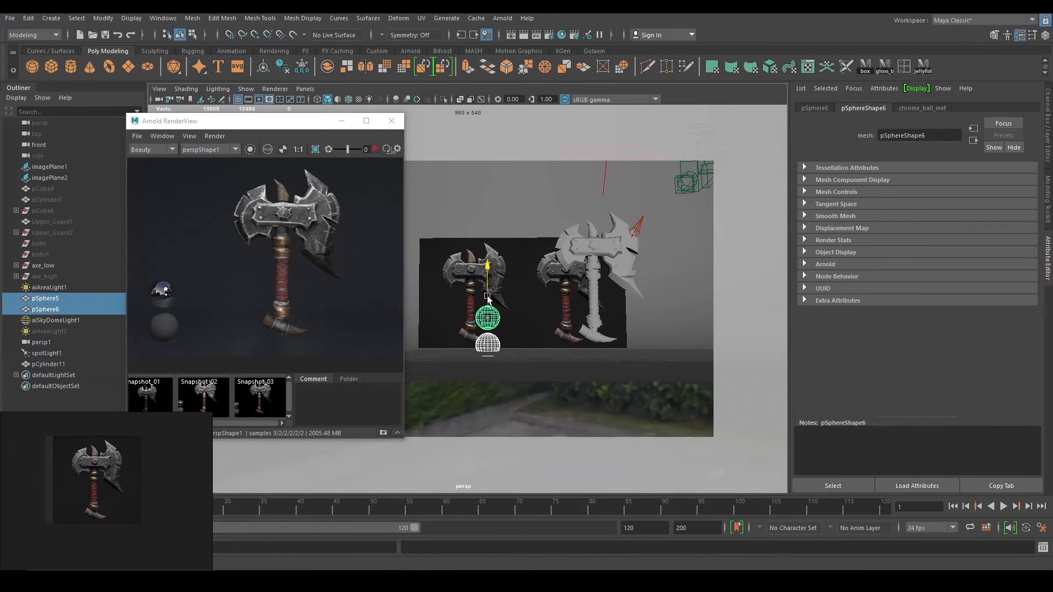
{"action": "left_click", "coordinate": [532, 352]}
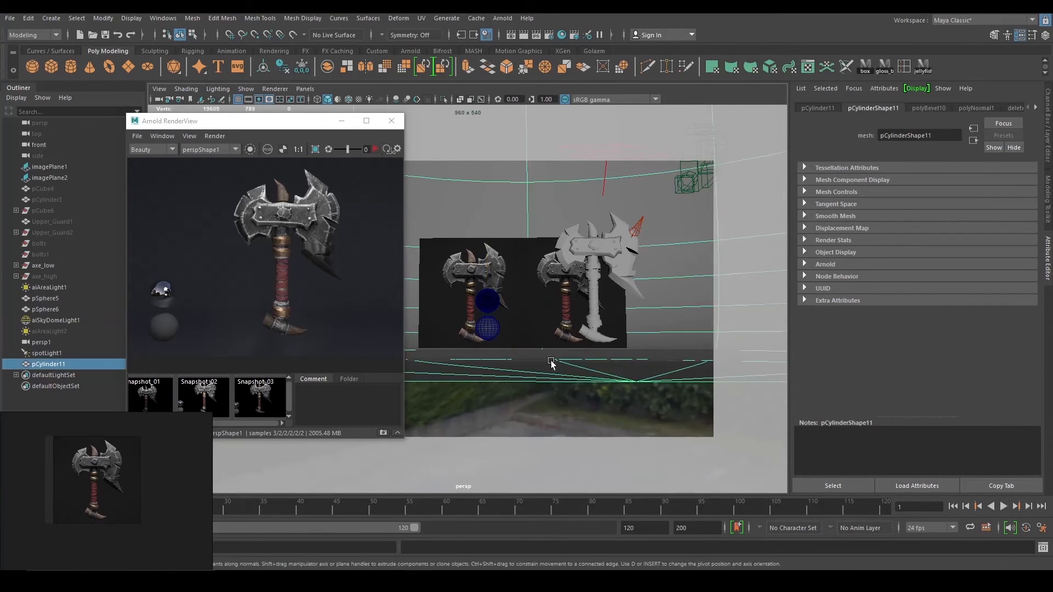
{"action": "left_click_drag", "start_coordinate": [552, 363], "coordinate": [620, 359], "text": "alt"}
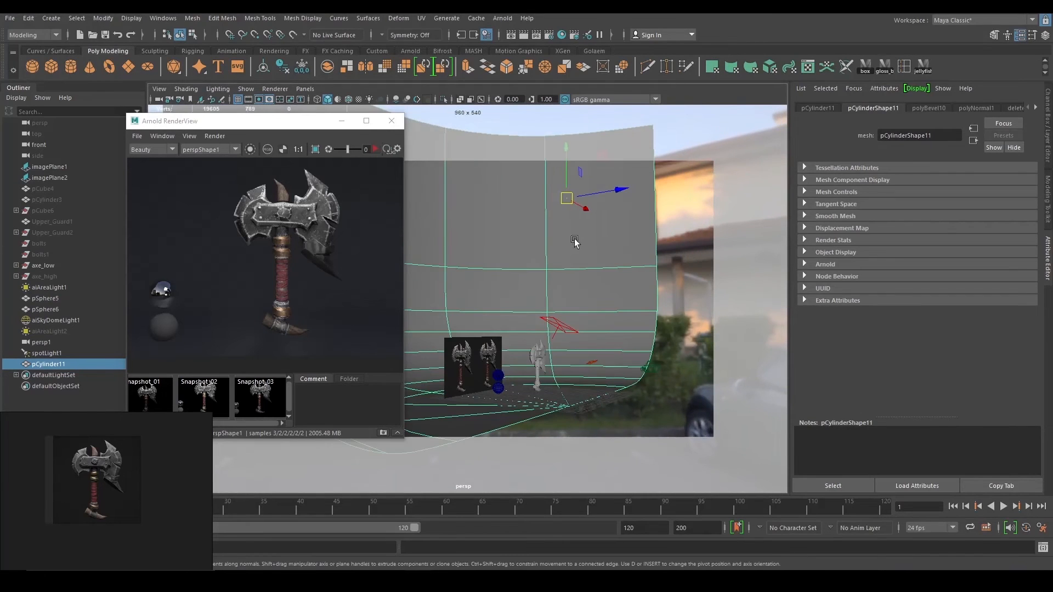
{"action": "left_click_drag", "start_coordinate": [567, 167], "coordinate": [568, 157]}
{"action": "scroll", "coordinate": [575, 250], "scroll_direction": "up", "scroll_amount": 5}
{"action": "left_click_drag", "start_coordinate": [574, 249], "coordinate": [501, 242], "text": "alt"}
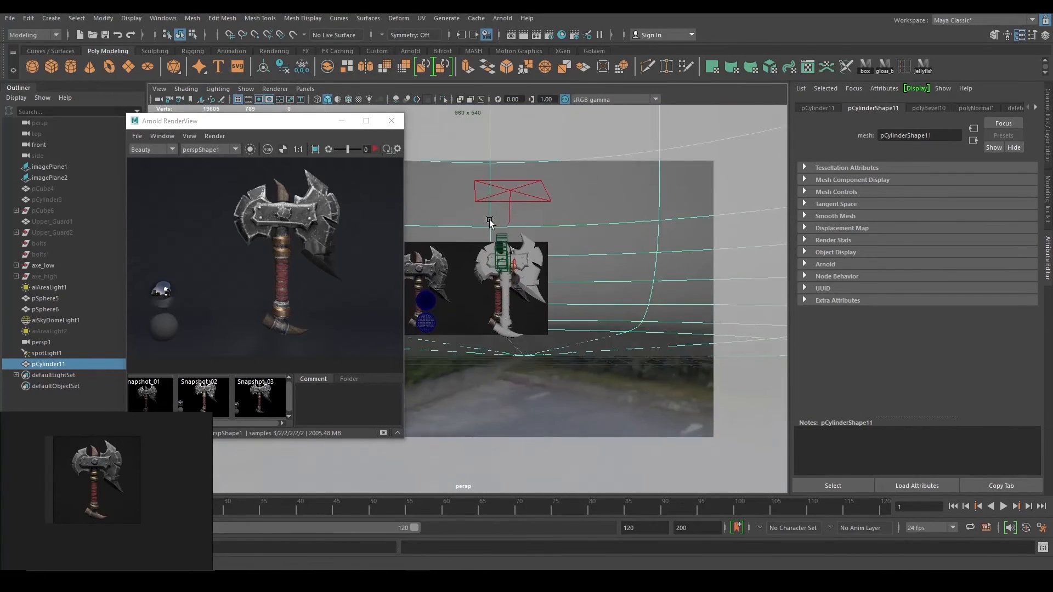
{"action": "scroll", "coordinate": [581, 274], "scroll_direction": "up", "scroll_amount": 5}
{"action": "left_click_drag", "start_coordinate": [593, 277], "coordinate": [570, 260], "text": "alt"}
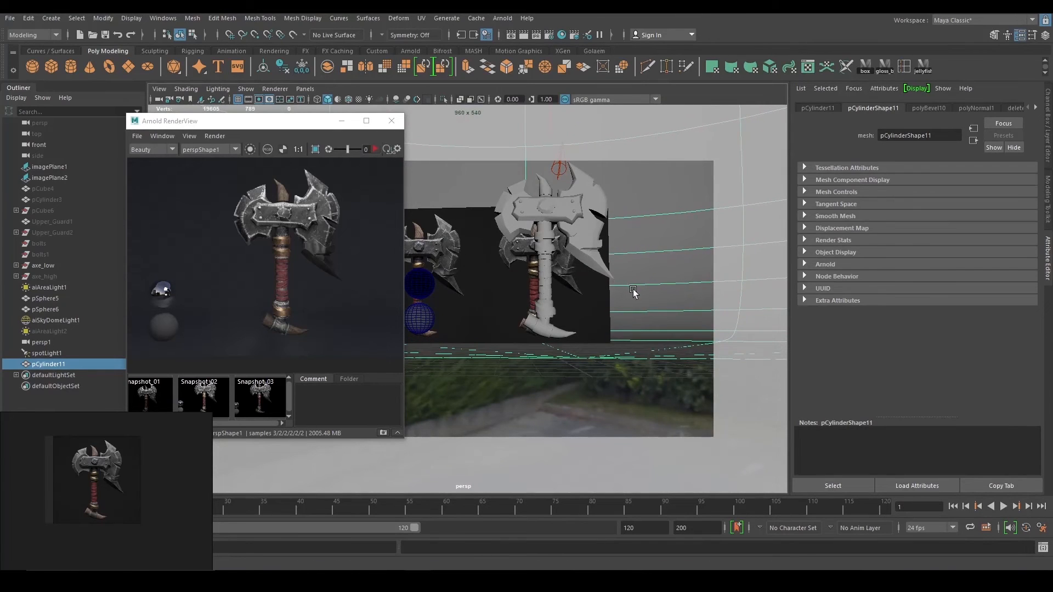
Run a quick Arnold render to check the raised backdrop, then stop it.
{"action": "left_click", "coordinate": [376, 149]}
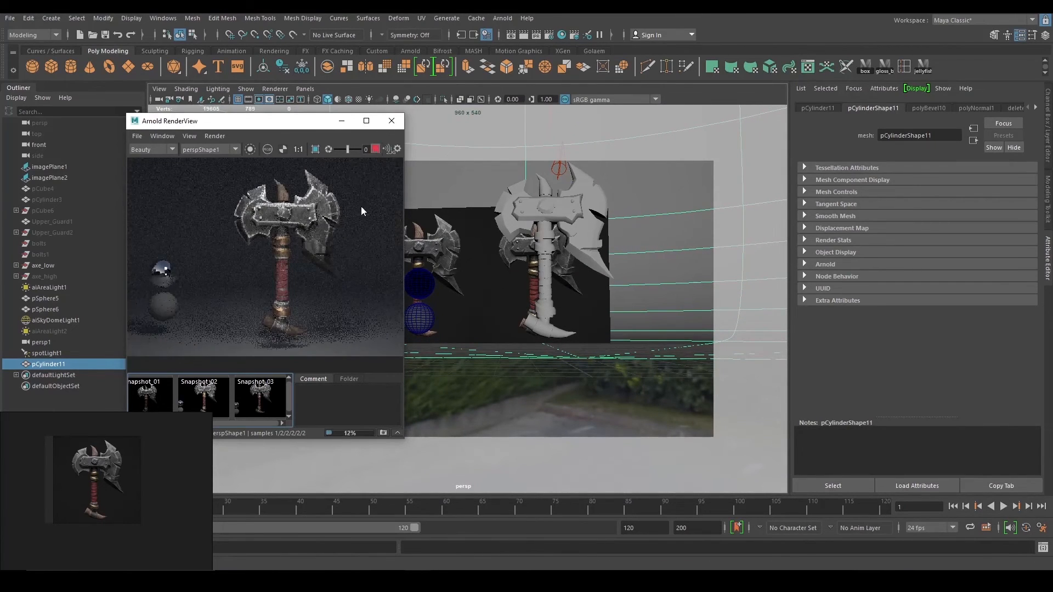
{"action": "scroll", "coordinate": [316, 283], "scroll_direction": "down", "scroll_amount": 3}
{"action": "scroll", "coordinate": [280, 293], "scroll_direction": "up", "scroll_amount": 3}
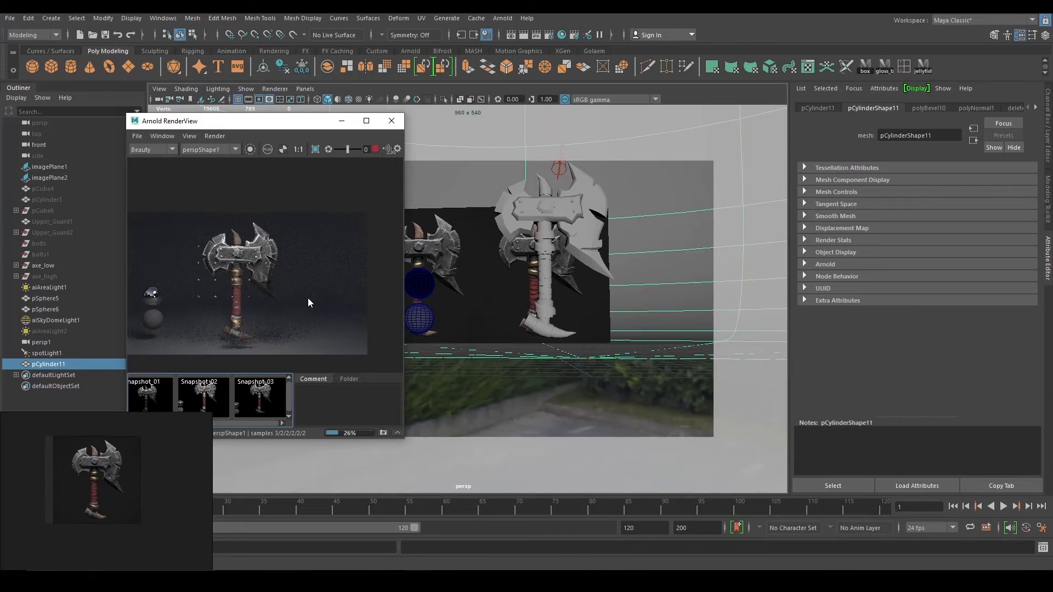
{"action": "left_click", "coordinate": [375, 151]}
{"action": "scroll", "coordinate": [521, 302], "scroll_direction": "down", "scroll_amount": 3}
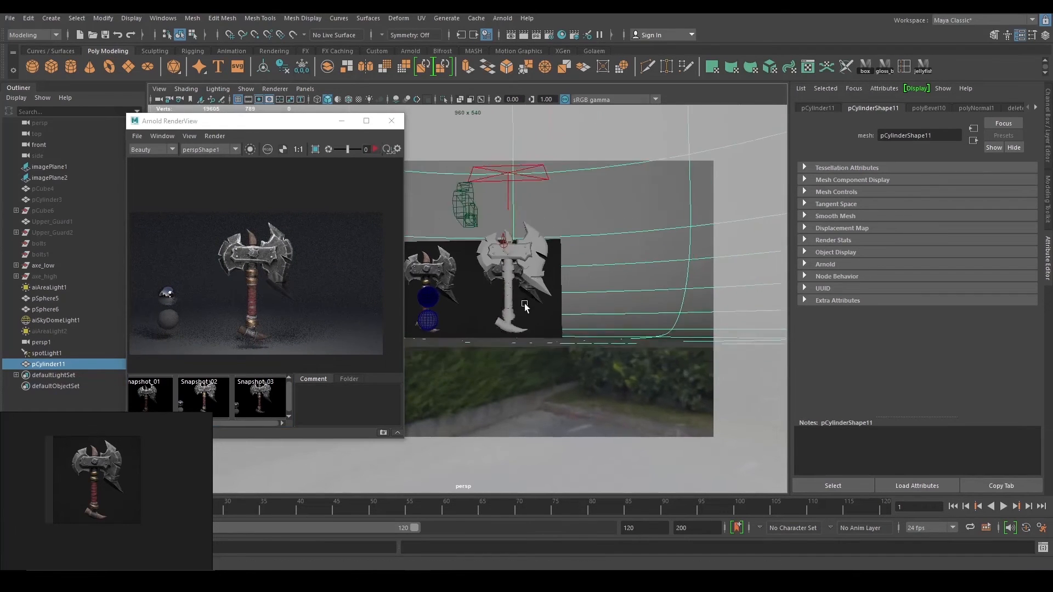
{"action": "left_click_drag", "start_coordinate": [525, 305], "coordinate": [649, 298], "text": "alt"}
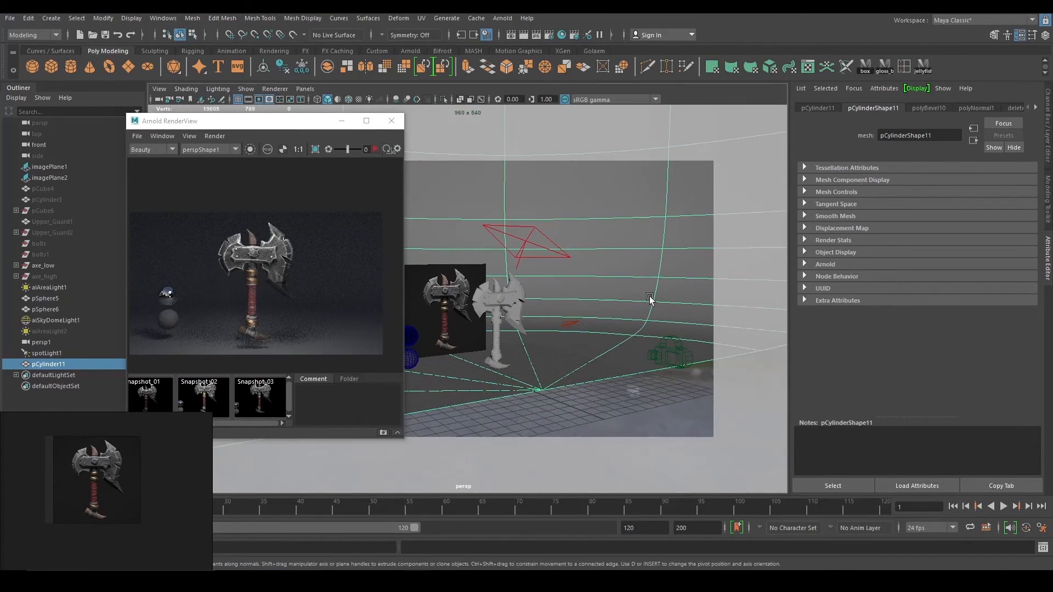
Darken the backdrop's lambert2 material Color slider.
{"action": "left_click", "coordinate": [1035, 108]}
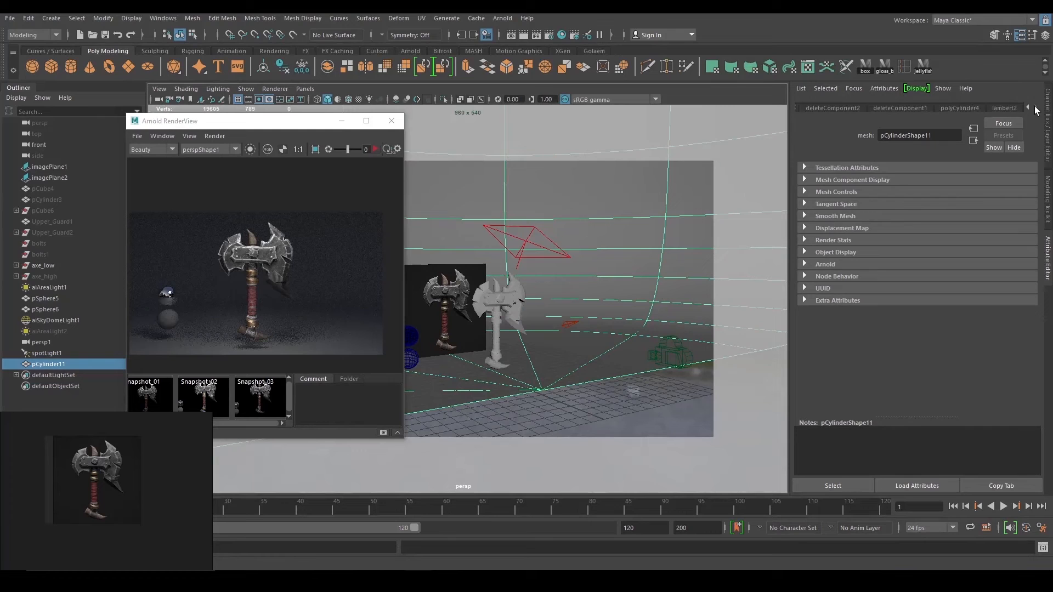
{"action": "left_click", "coordinate": [1005, 110]}
{"action": "left_click_drag", "start_coordinate": [942, 235], "coordinate": [934, 234]}
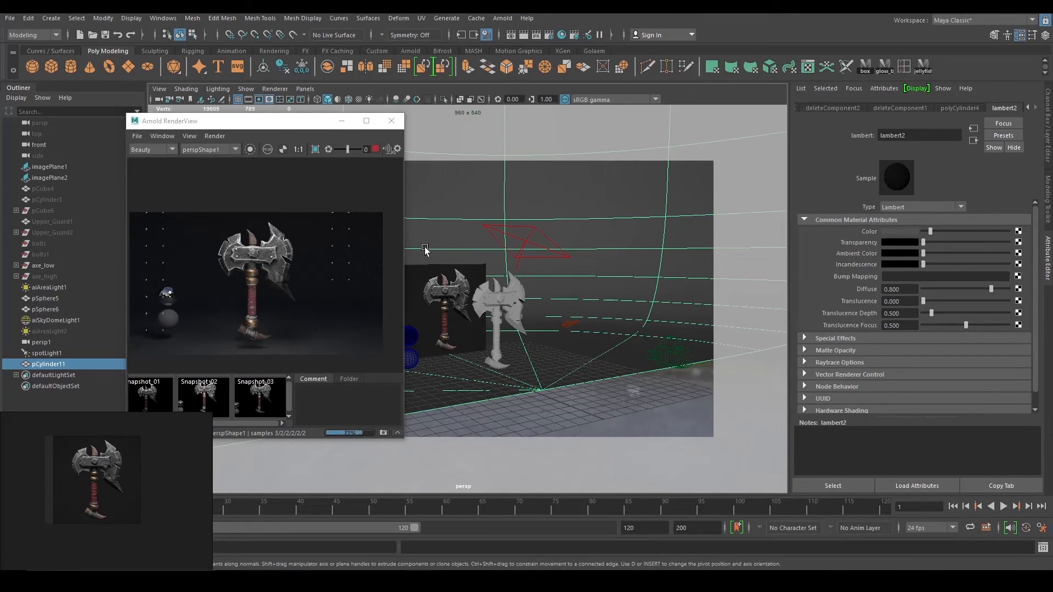
{"action": "scroll", "coordinate": [296, 299], "scroll_direction": "down", "scroll_amount": 2}
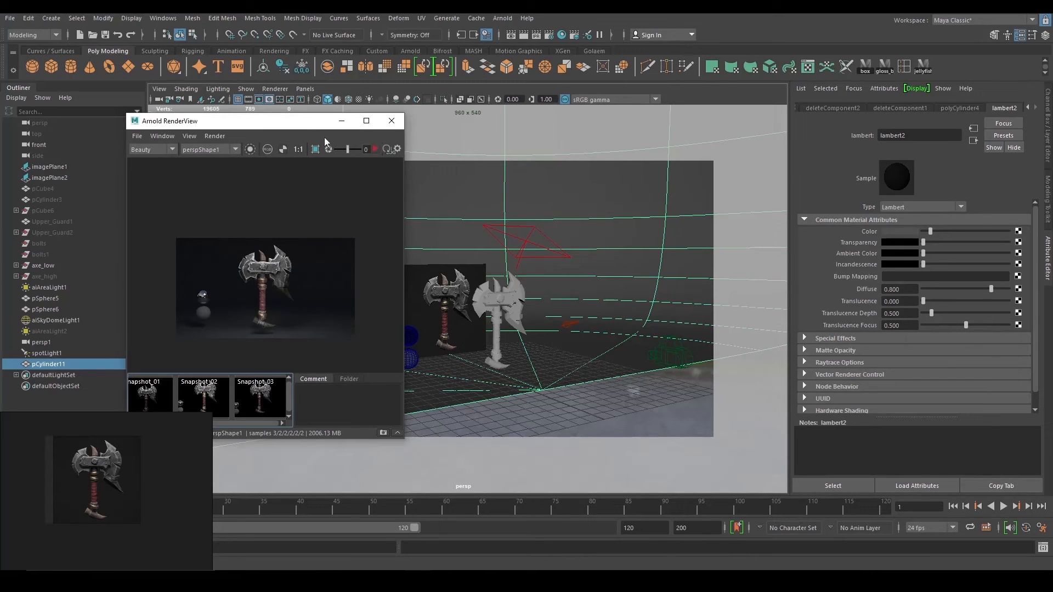
Move the render window aside and select the area light in the viewport.
{"action": "left_click_drag", "start_coordinate": [285, 120], "coordinate": [213, 98]}
{"action": "left_click", "coordinate": [526, 242]}
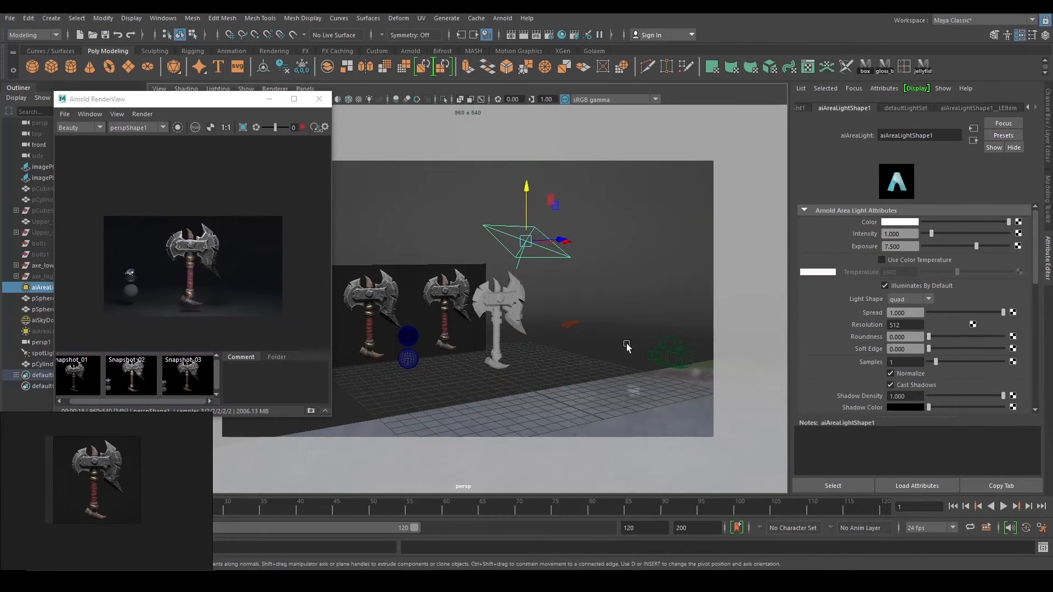
{"action": "scroll", "coordinate": [218, 260], "scroll_direction": "up", "scroll_amount": 3}
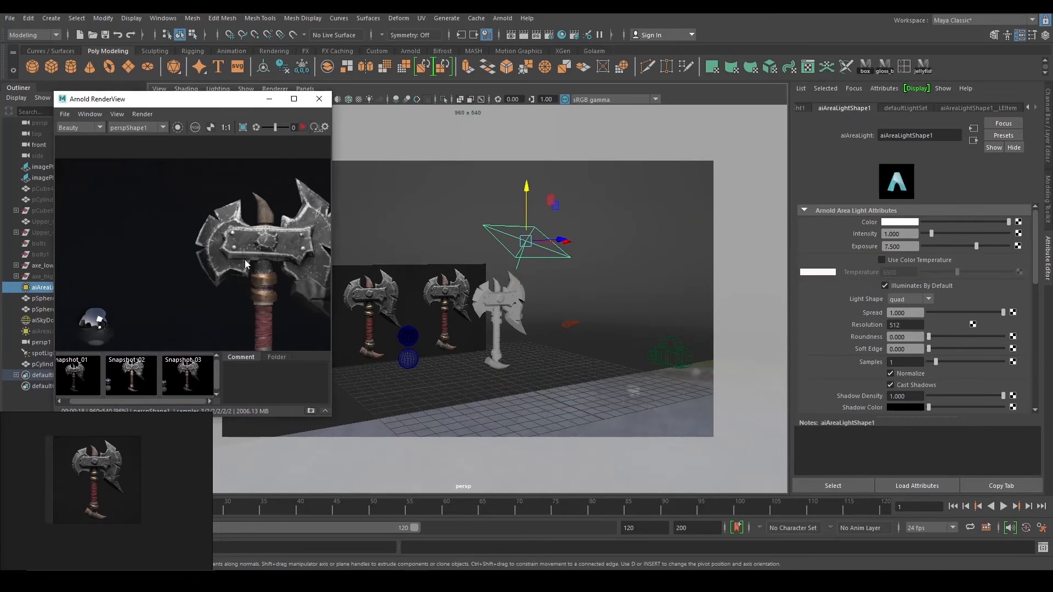
{"action": "scroll", "coordinate": [182, 243], "scroll_direction": "down", "scroll_amount": 1}
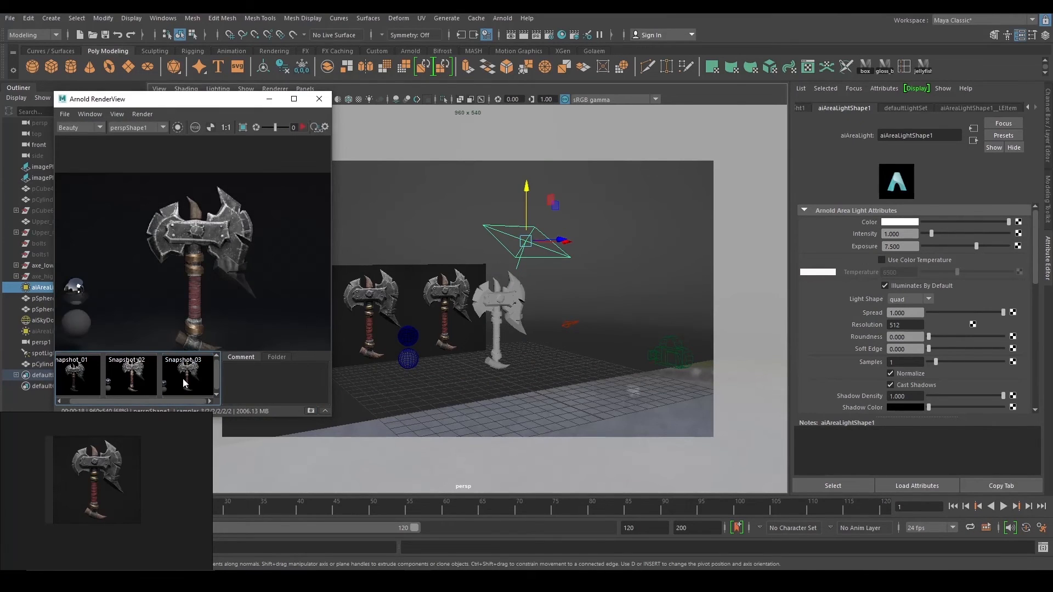
{"action": "left_click_drag", "start_coordinate": [570, 364], "coordinate": [477, 285], "text": "alt"}
{"action": "scroll", "coordinate": [554, 334], "scroll_direction": "down", "scroll_amount": 3}
{"action": "left_click", "coordinate": [565, 324]}
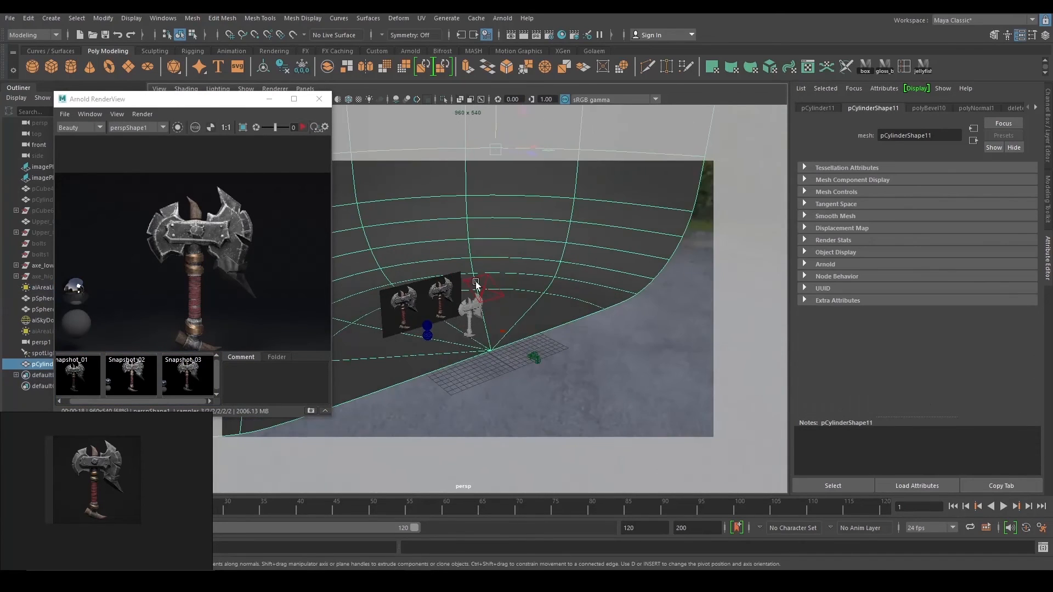
{"action": "right_click_drag", "start_coordinate": [477, 284], "coordinate": [621, 368], "text": "alt"}
{"action": "left_click_drag", "start_coordinate": [622, 368], "coordinate": [444, 256], "text": "alt"}
{"action": "left_click", "coordinate": [509, 232]}
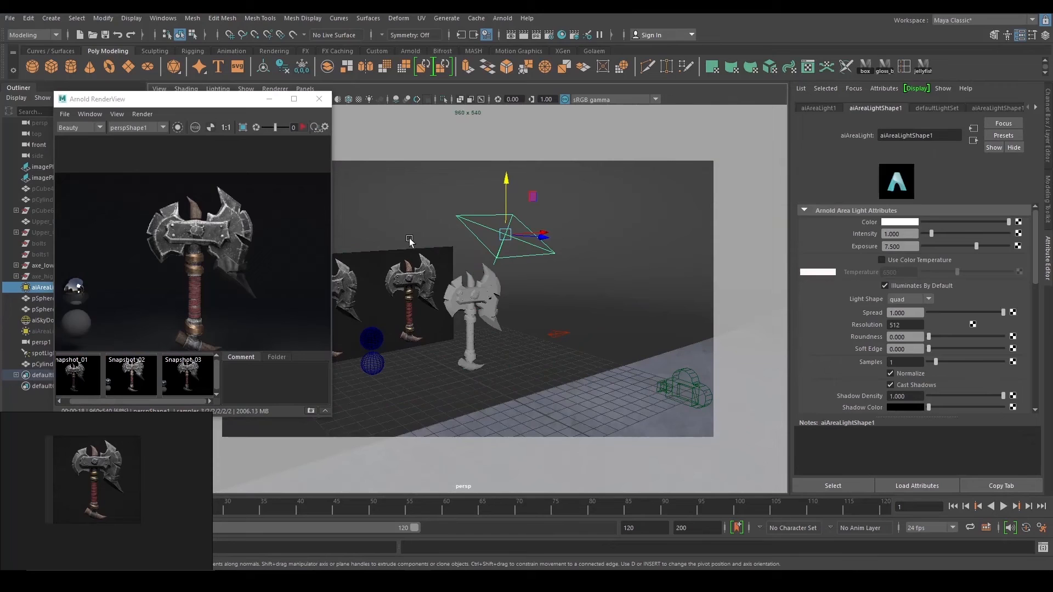
Test-render with the area light isolated, then select the area light together with the backdrop.
{"action": "left_click", "coordinate": [178, 127]}
{"action": "scroll", "coordinate": [228, 296], "scroll_direction": "down", "scroll_amount": 2}
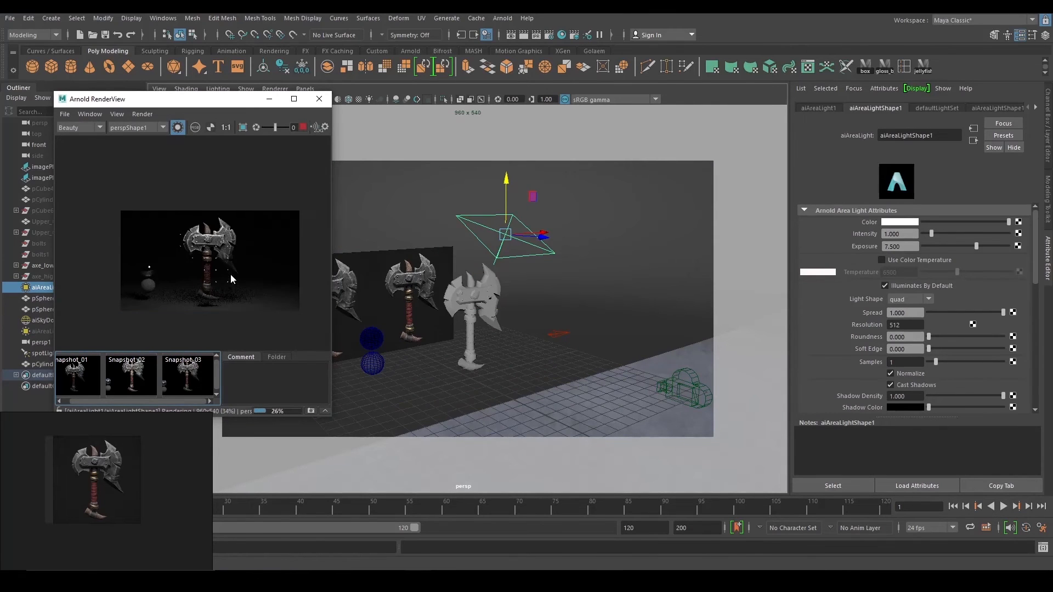
{"action": "left_click", "coordinate": [177, 127]}
{"action": "left_click", "coordinate": [303, 127]}
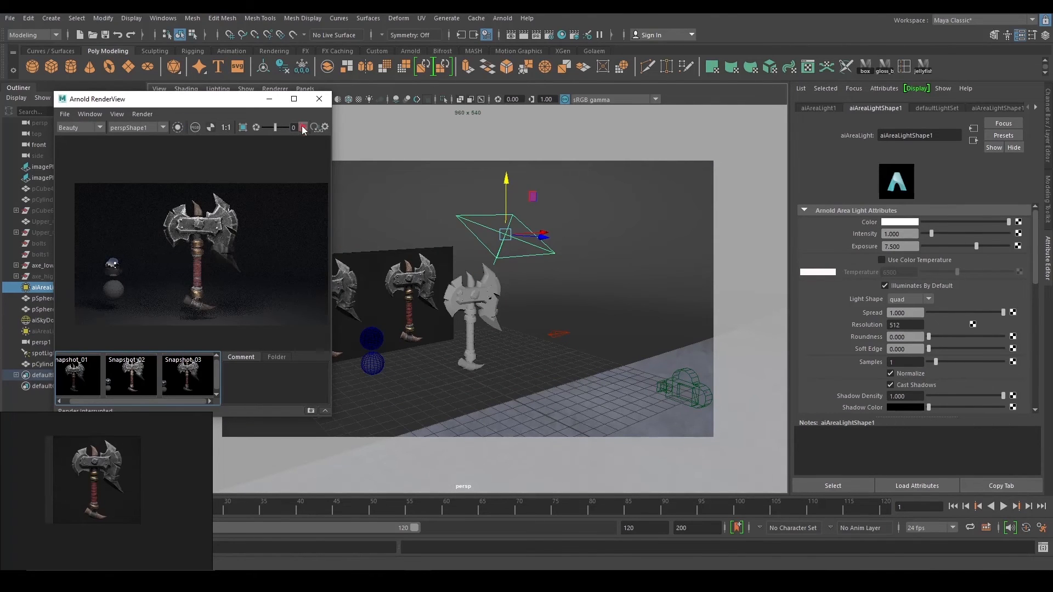
{"action": "left_click", "coordinate": [359, 223], "text": "shift"}
{"action": "left_click", "coordinate": [33, 35]}
{"action": "left_click", "coordinate": [28, 95]}
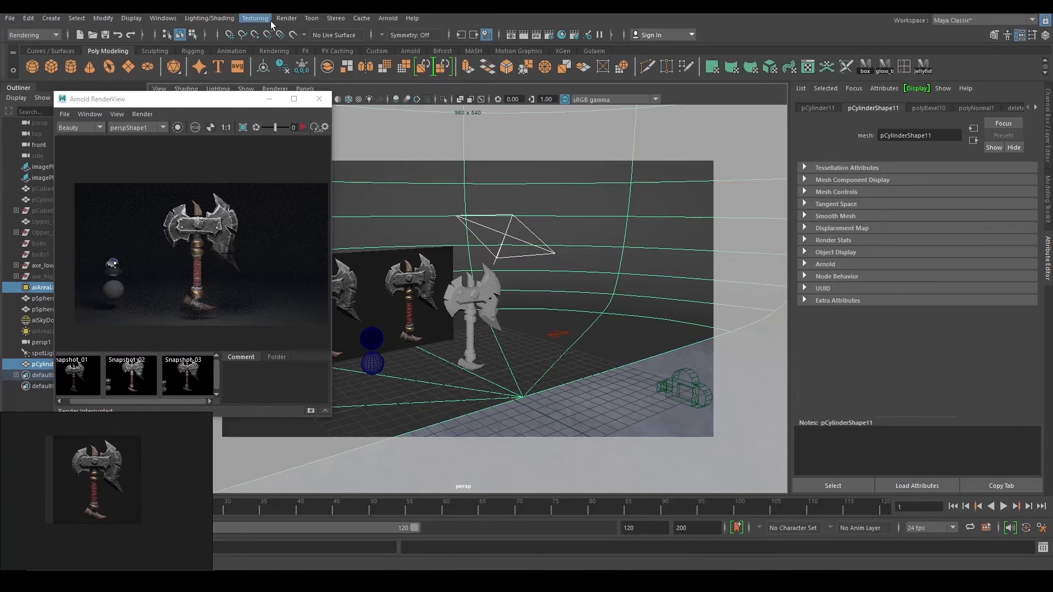
Break the area light's link to the backdrop and verify with a quick render.
{"action": "left_click", "coordinate": [209, 19]}
{"action": "mouse_move", "coordinate": [259, 120]}
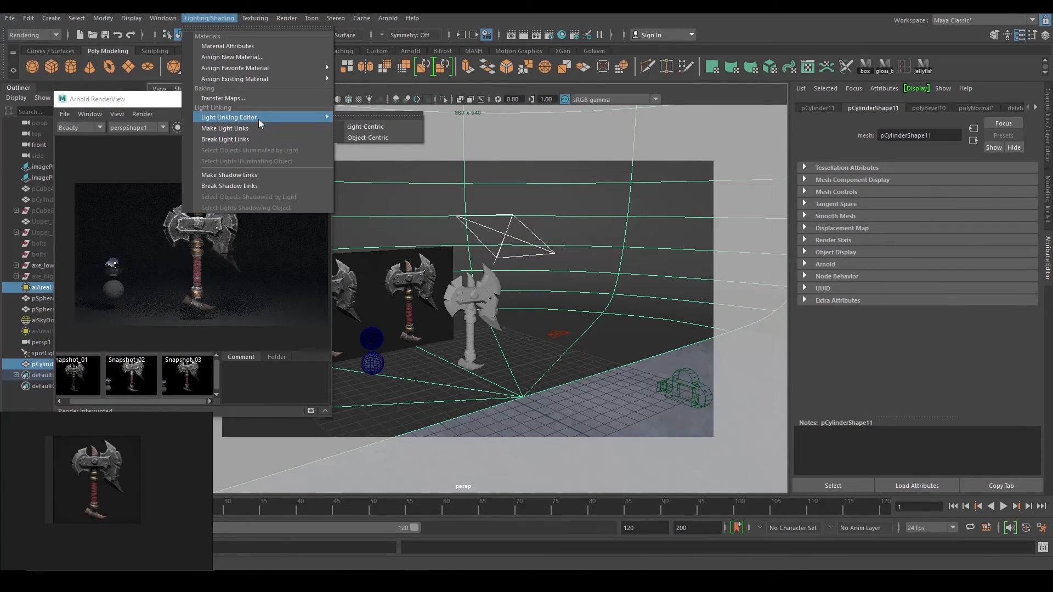
{"action": "left_click", "coordinate": [249, 137]}
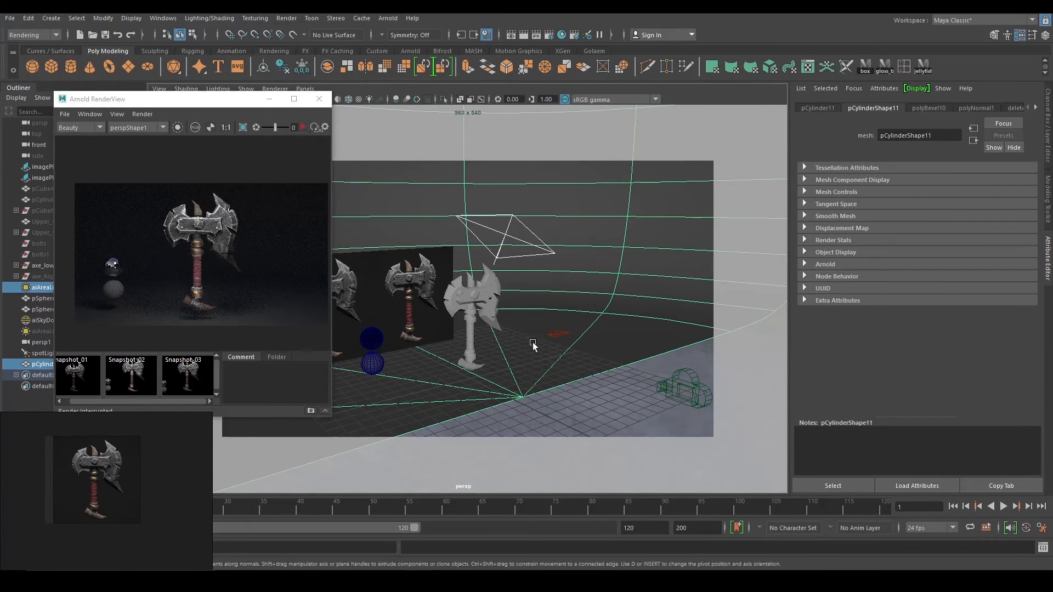
{"action": "left_click_drag", "start_coordinate": [530, 345], "coordinate": [395, 296], "text": "alt"}
{"action": "left_click", "coordinate": [304, 128]}
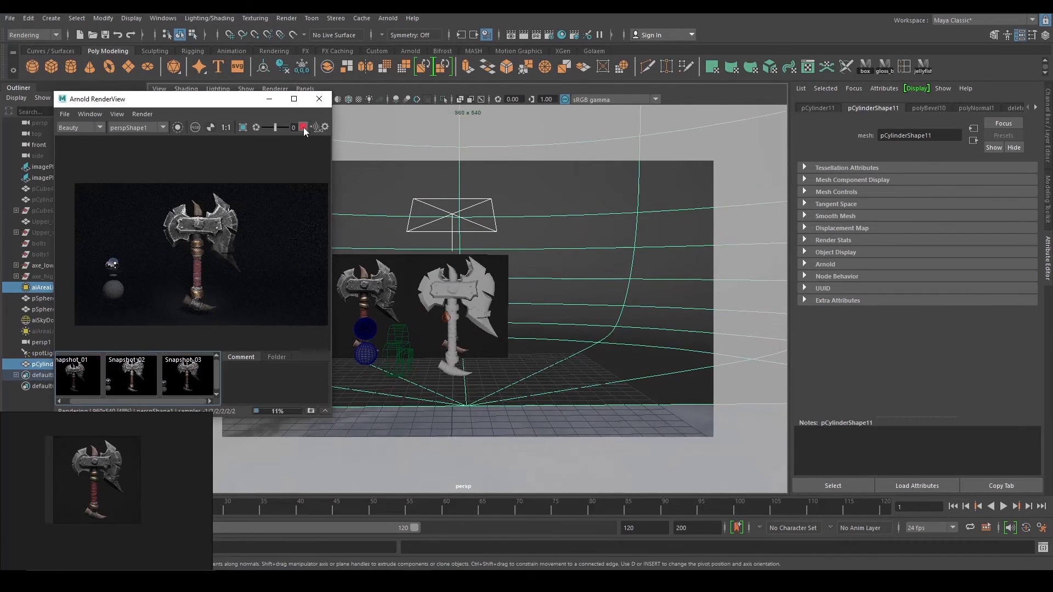
{"action": "left_click", "coordinate": [303, 127]}
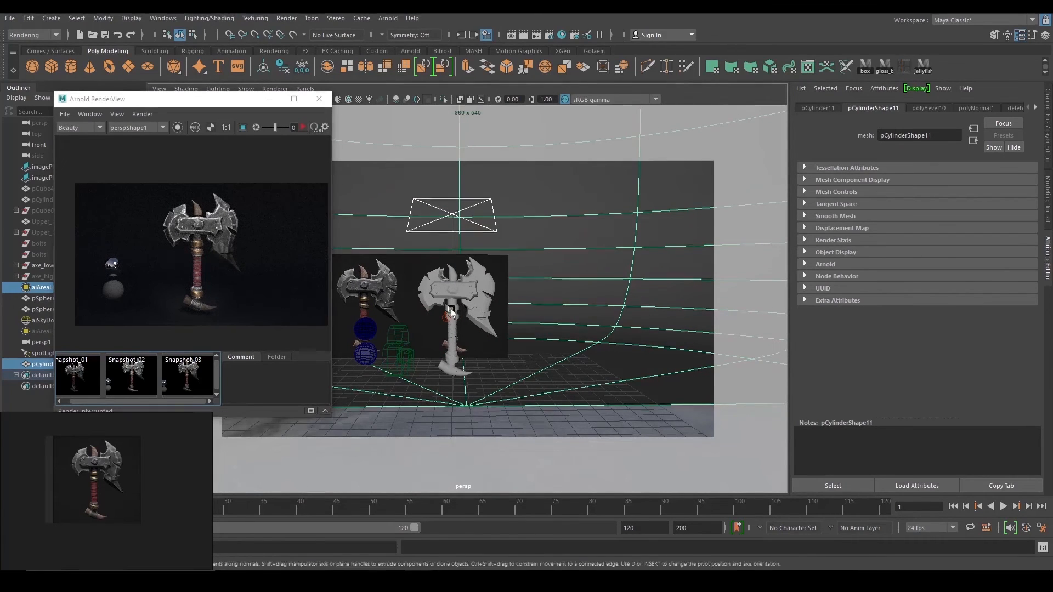
Break the spotlight's link to the backdrop as well and check another render.
{"action": "left_click_drag", "start_coordinate": [466, 329], "coordinate": [629, 318], "text": "alt"}
{"action": "left_click", "coordinate": [608, 326]}
{"action": "left_click", "coordinate": [39, 364], "text": "ctrl"}
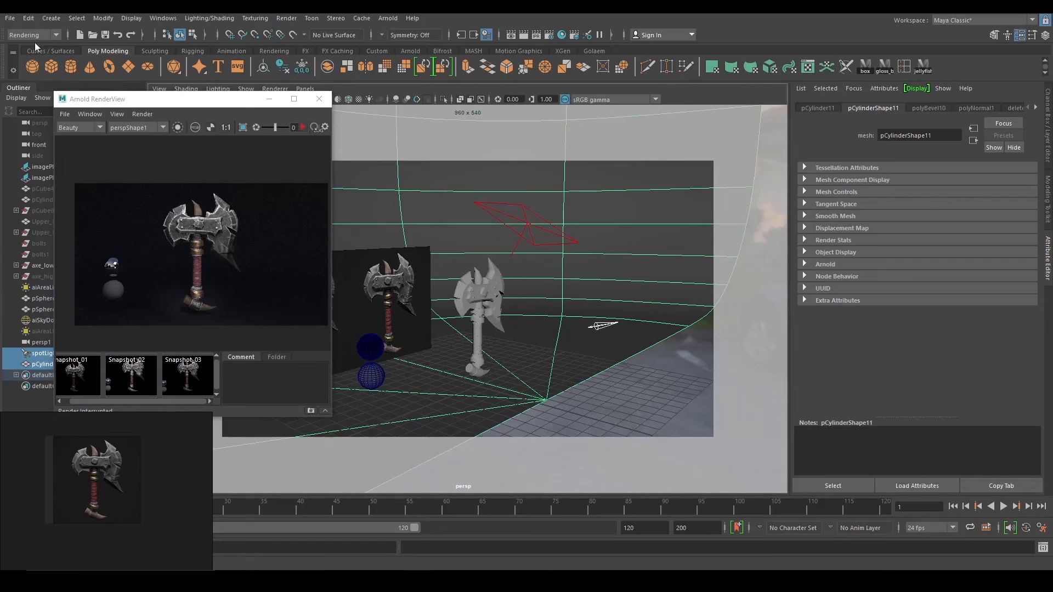
{"action": "left_click", "coordinate": [211, 19]}
{"action": "left_click", "coordinate": [246, 141]}
{"action": "left_click_drag", "start_coordinate": [548, 277], "coordinate": [363, 230], "text": "alt"}
{"action": "left_click", "coordinate": [304, 128]}
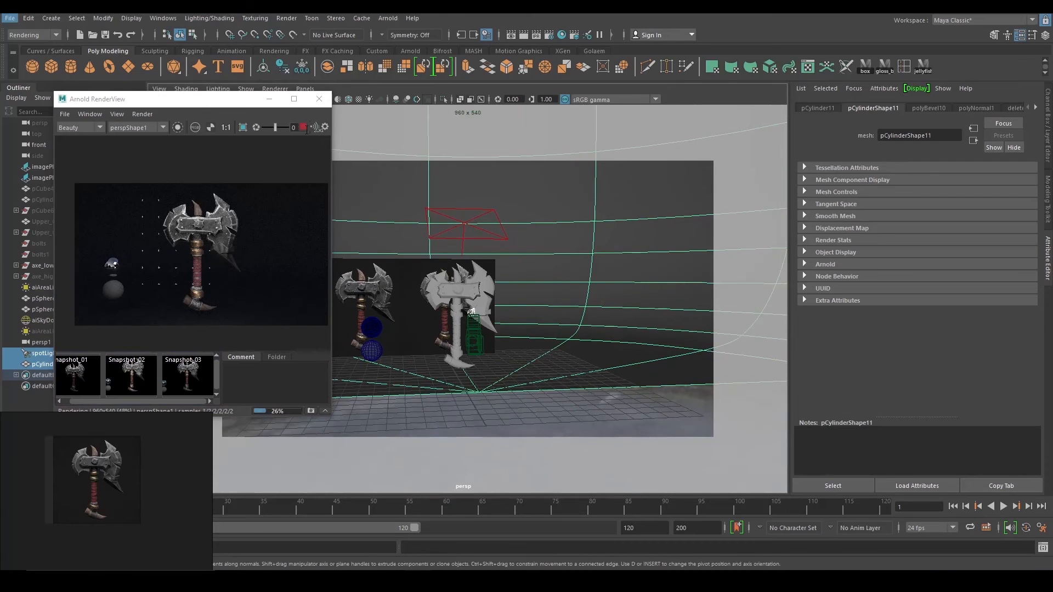
{"action": "left_click", "coordinate": [311, 129]}
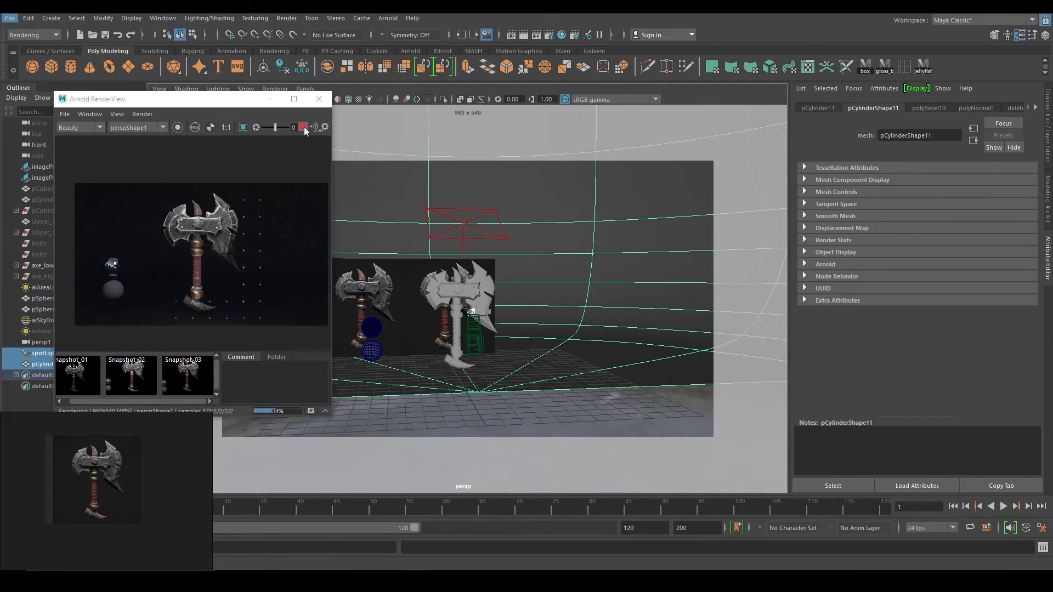
Set the lambert2 colour to light grey, fine-tuning it during an Arnold preview render.
{"action": "left_click", "coordinate": [1035, 107]}
{"action": "left_click", "coordinate": [1035, 107]}
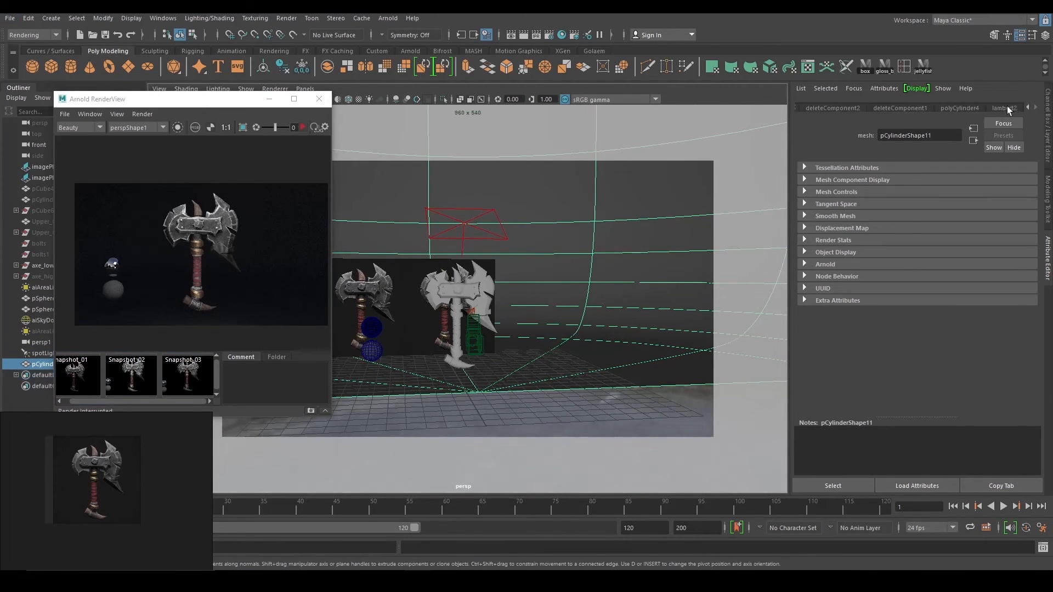
{"action": "left_click", "coordinate": [1004, 107]}
{"action": "left_click_drag", "start_coordinate": [931, 231], "coordinate": [935, 230]}
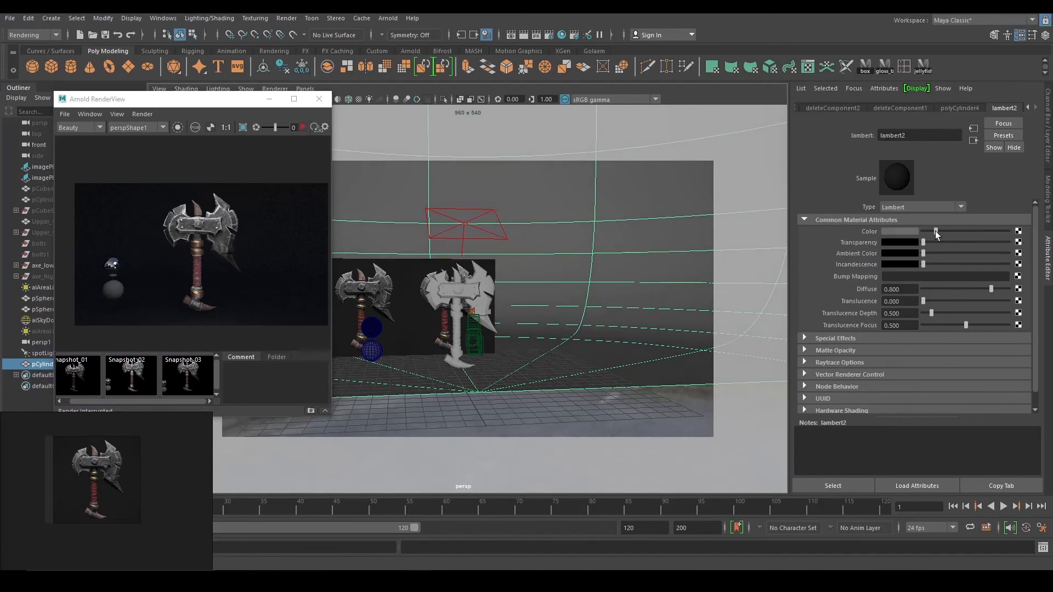
{"action": "left_click", "coordinate": [308, 129]}
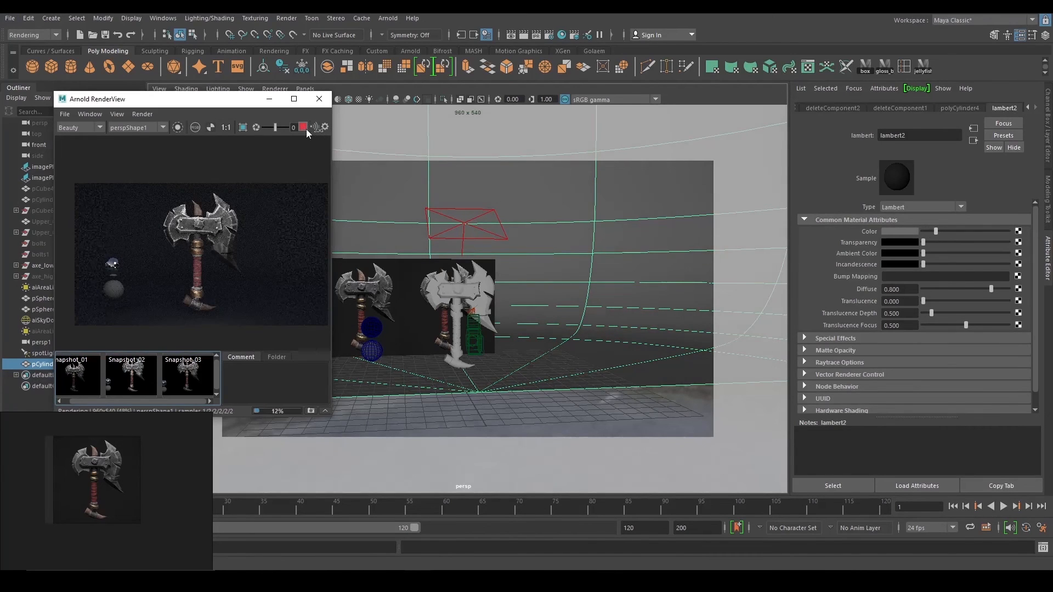
{"action": "left_click", "coordinate": [936, 230]}
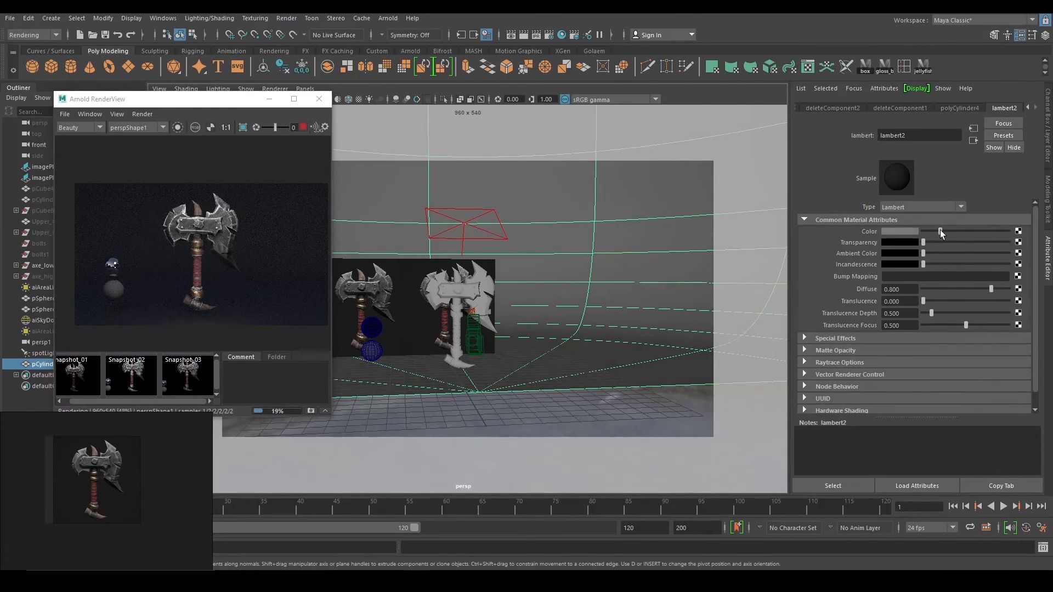
{"action": "left_click_drag", "start_coordinate": [940, 230], "coordinate": [939, 230]}
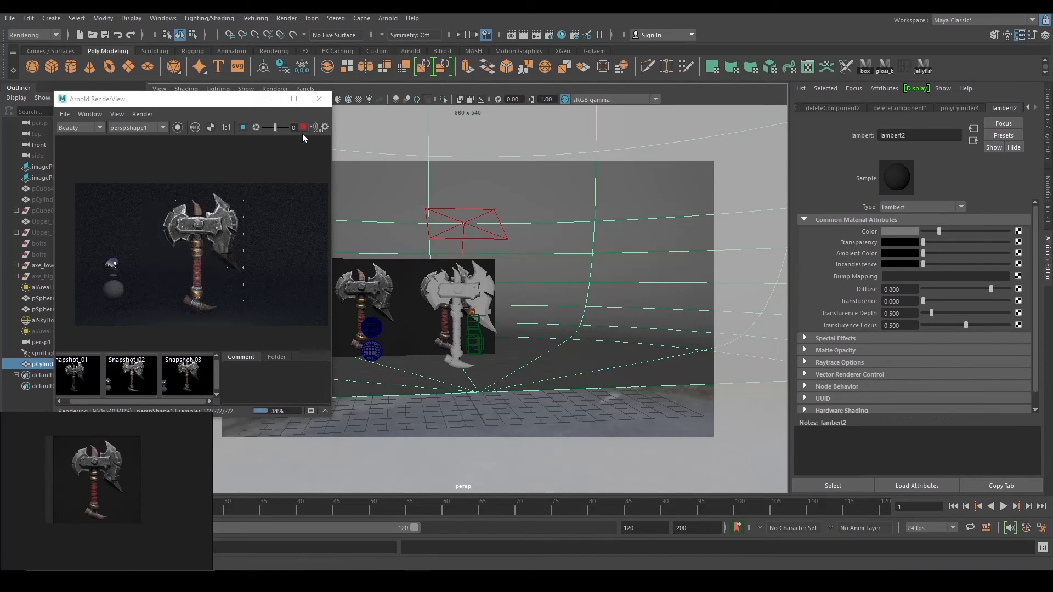
{"action": "left_click", "coordinate": [321, 126]}
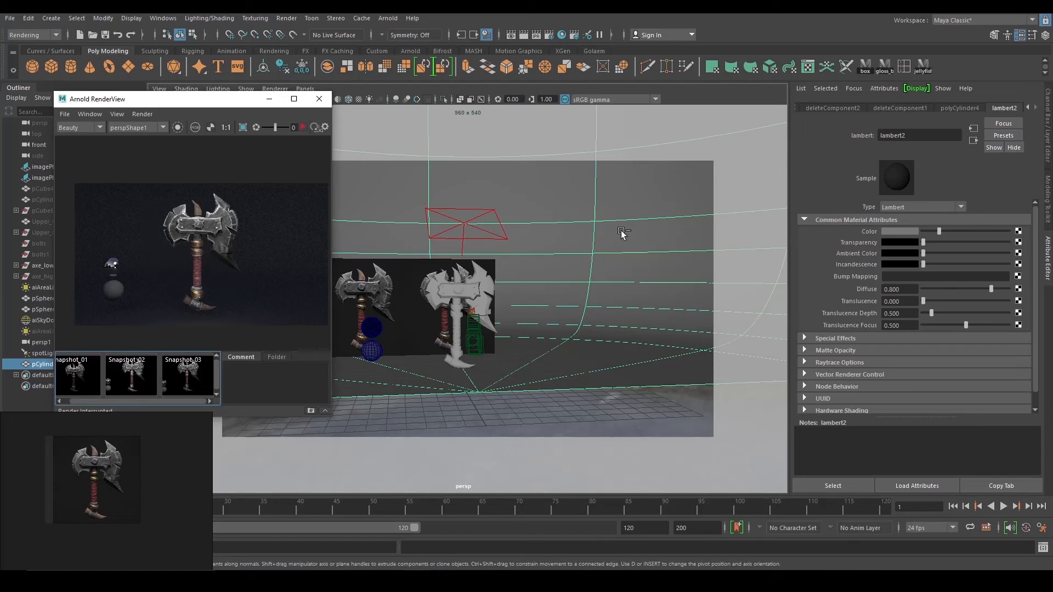
In Hypershade, line up lambert2 and lambert2SG with the BaseColor file and place2dTexture1 nodes.
{"action": "left_click", "coordinate": [561, 36]}
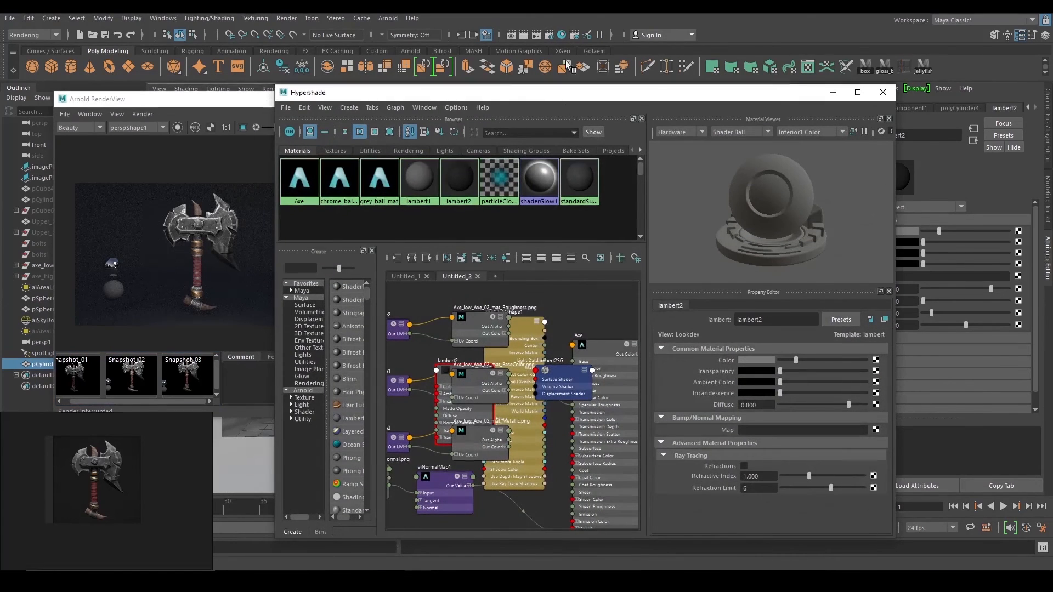
{"action": "scroll", "coordinate": [562, 342], "scroll_direction": "up", "scroll_amount": 5}
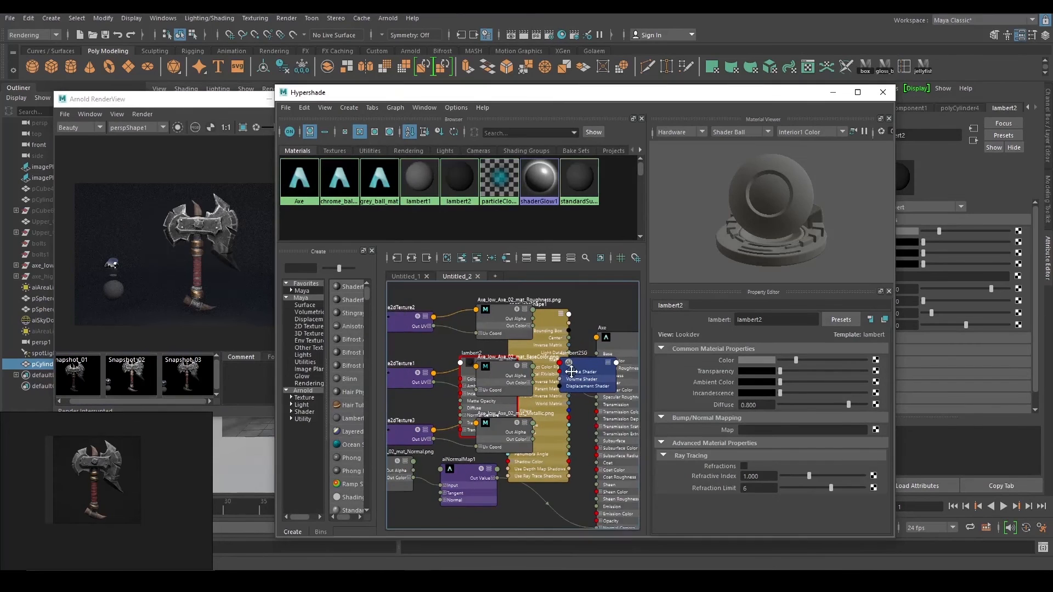
{"action": "left_click", "coordinate": [583, 331]}
{"action": "scroll", "coordinate": [582, 331], "scroll_direction": "down", "scroll_amount": 2}
{"action": "left_click_drag", "start_coordinate": [532, 366], "coordinate": [414, 362]}
{"action": "scroll", "coordinate": [483, 368], "scroll_direction": "down", "scroll_amount": 2}
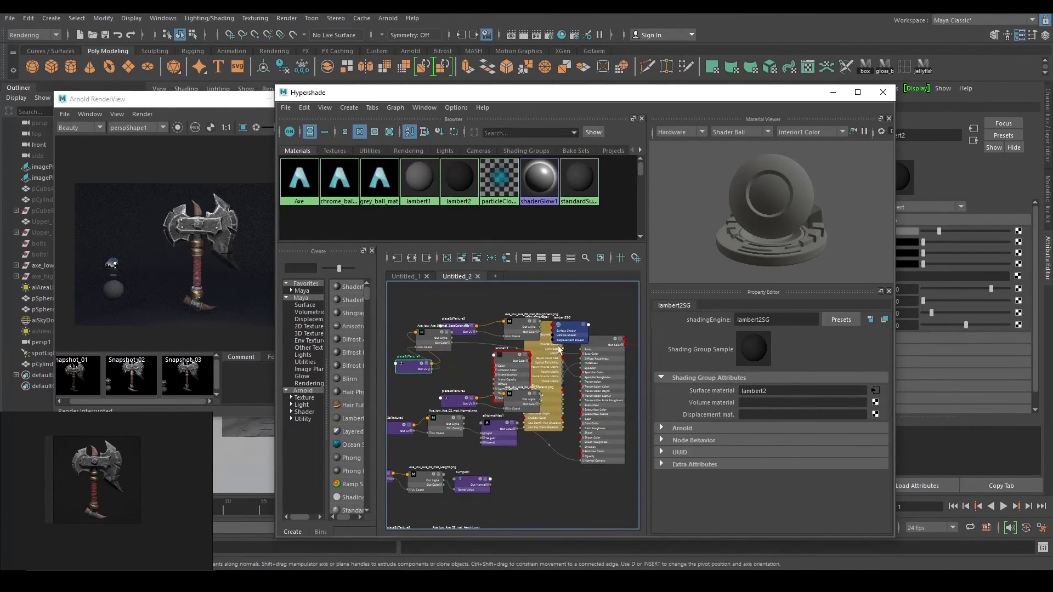
{"action": "left_click_drag", "start_coordinate": [566, 330], "coordinate": [466, 363]}
{"action": "middle_click_drag", "start_coordinate": [534, 358], "coordinate": [609, 351], "text": "alt"}
{"action": "left_click_drag", "start_coordinate": [488, 359], "coordinate": [405, 363]}
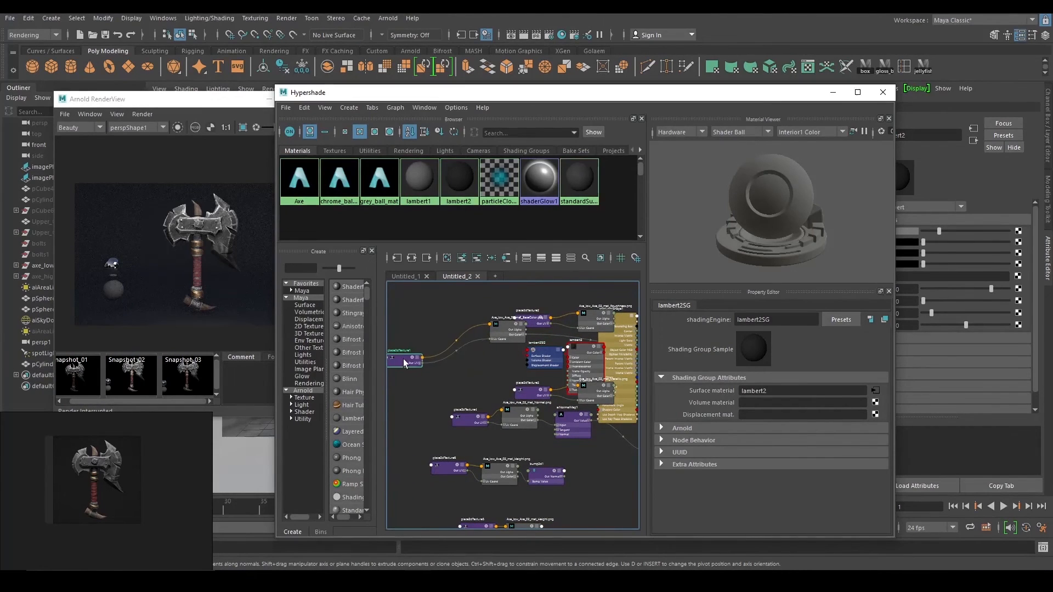
{"action": "left_click_drag", "start_coordinate": [501, 334], "coordinate": [434, 319]}
{"action": "left_click_drag", "start_coordinate": [541, 358], "coordinate": [483, 353]}
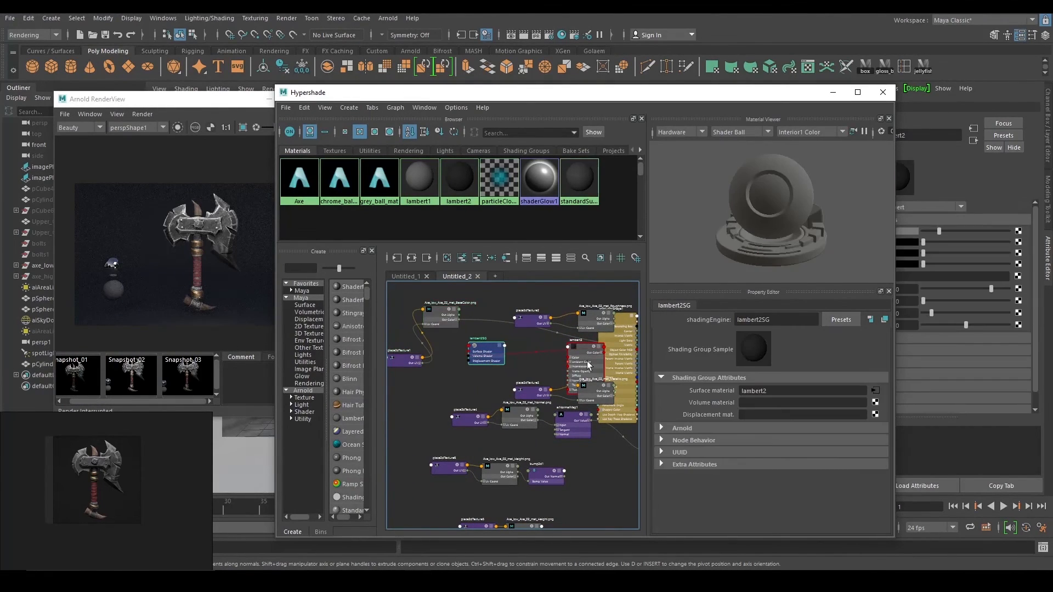
{"action": "left_click_drag", "start_coordinate": [586, 362], "coordinate": [400, 409]}
{"action": "scroll", "coordinate": [540, 363], "scroll_direction": "down", "scroll_amount": 2}
{"action": "left_click_drag", "start_coordinate": [507, 356], "coordinate": [443, 410]}
{"action": "middle_click_drag", "start_coordinate": [496, 366], "coordinate": [498, 366], "text": "alt"}
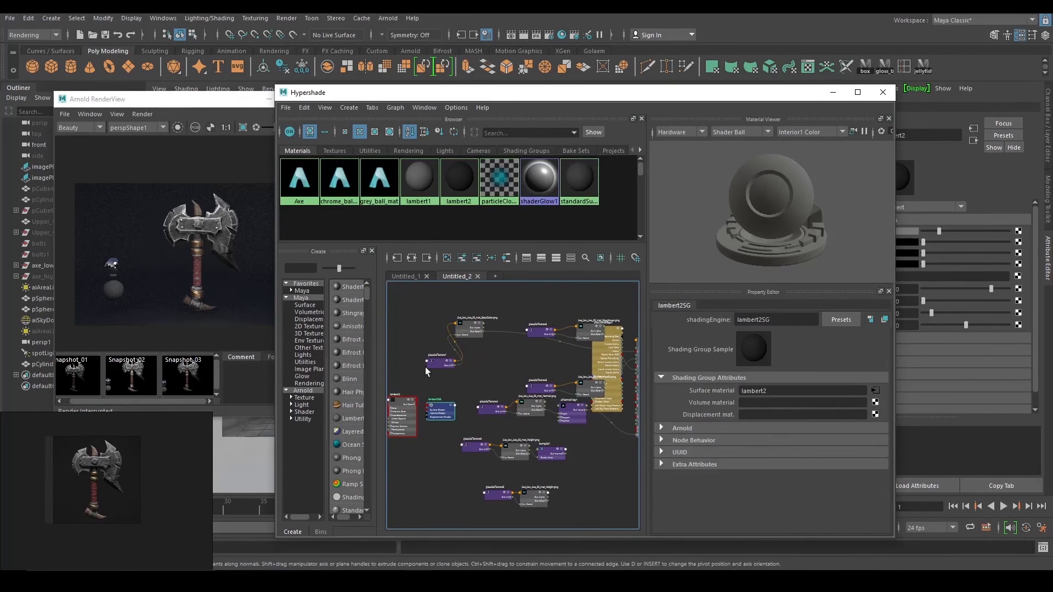
{"action": "left_click_drag", "start_coordinate": [432, 363], "coordinate": [405, 313]}
{"action": "left_click_drag", "start_coordinate": [470, 330], "coordinate": [441, 334]}
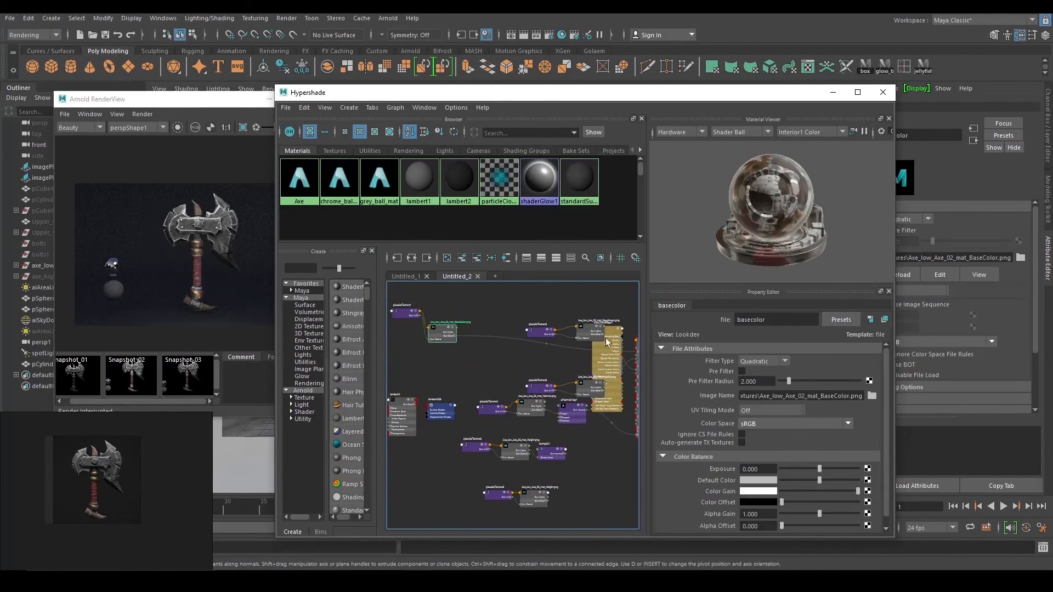
Spread out the Roughness texture, spotLightShape1 and camera nodes, then close Hypershade.
{"action": "left_click_drag", "start_coordinate": [595, 333], "coordinate": [614, 303]}
{"action": "scroll", "coordinate": [600, 313], "scroll_direction": "down", "scroll_amount": 3}
{"action": "middle_click_drag", "start_coordinate": [588, 330], "coordinate": [524, 378], "text": "alt"}
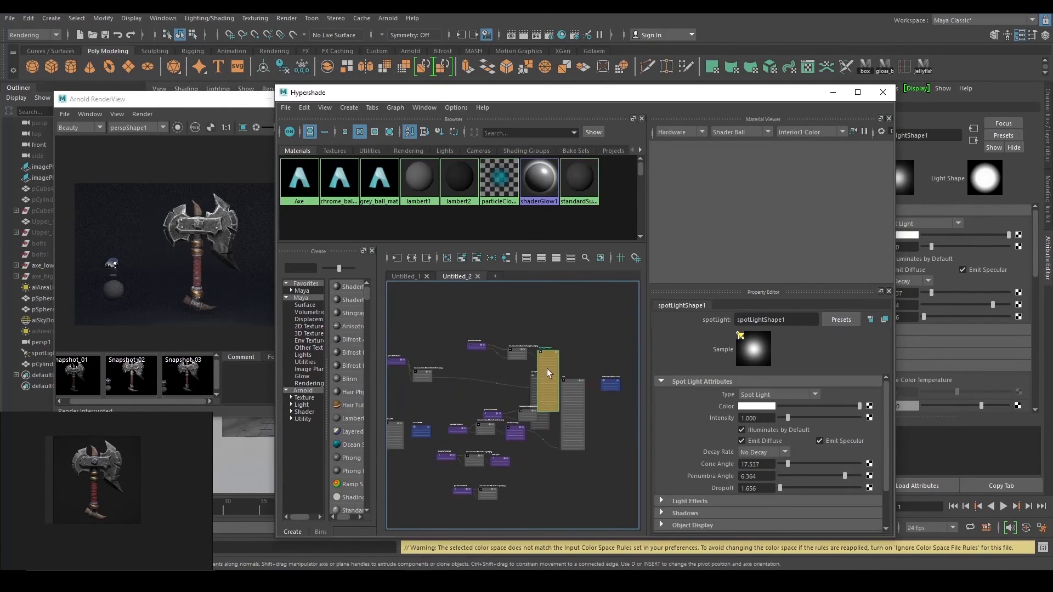
{"action": "left_click_drag", "start_coordinate": [550, 360], "coordinate": [576, 285]}
{"action": "mouse_move", "coordinate": [519, 350]}
{"action": "left_mouse_down"}
{"action": "mouse_move", "coordinate": [519, 335]}
{"action": "mouse_move", "coordinate": [511, 360]}
{"action": "mouse_move", "coordinate": [465, 350]}
{"action": "mouse_move", "coordinate": [501, 352]}
{"action": "left_mouse_up"}
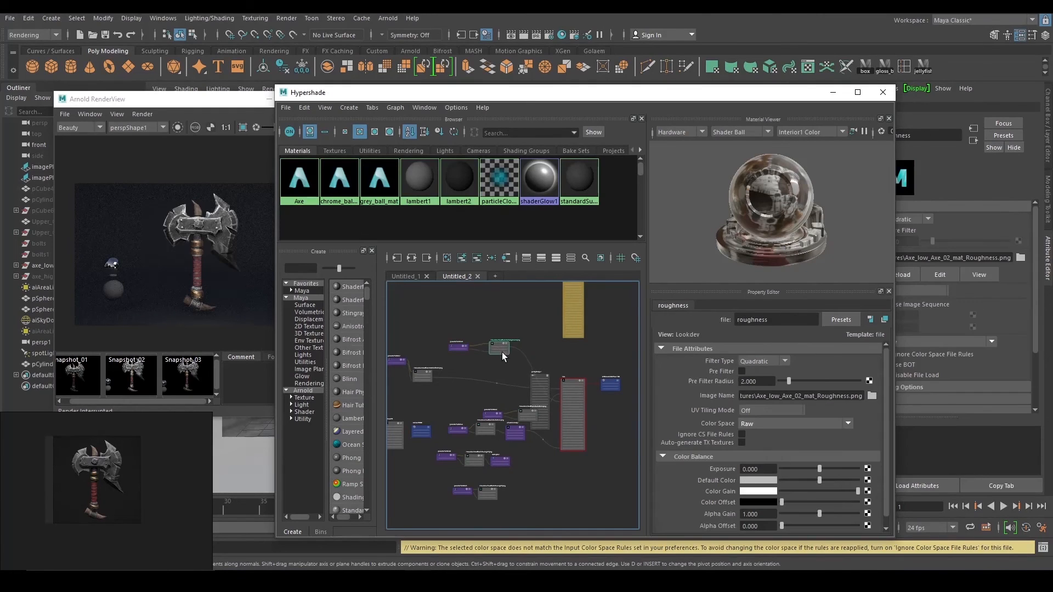
{"action": "scroll", "coordinate": [535, 349], "scroll_direction": "down", "scroll_amount": 2}
{"action": "left_click_drag", "start_coordinate": [544, 380], "coordinate": [568, 464]}
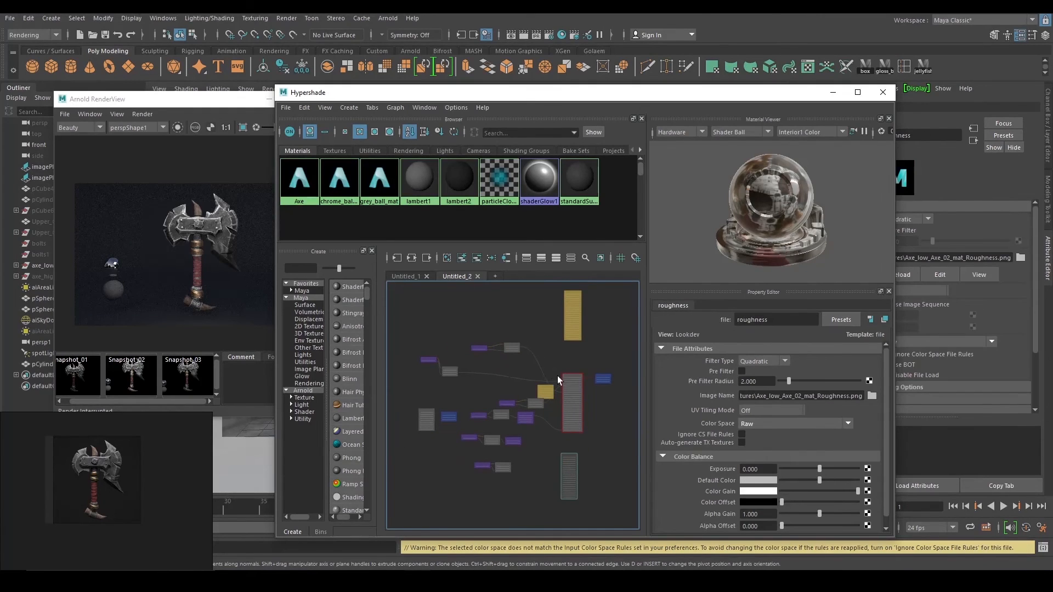
{"action": "scroll", "coordinate": [570, 393], "scroll_direction": "down", "scroll_amount": 1}
{"action": "left_click_drag", "start_coordinate": [547, 395], "coordinate": [619, 414]}
{"action": "middle_click_drag", "start_coordinate": [608, 420], "coordinate": [541, 399], "text": "alt"}
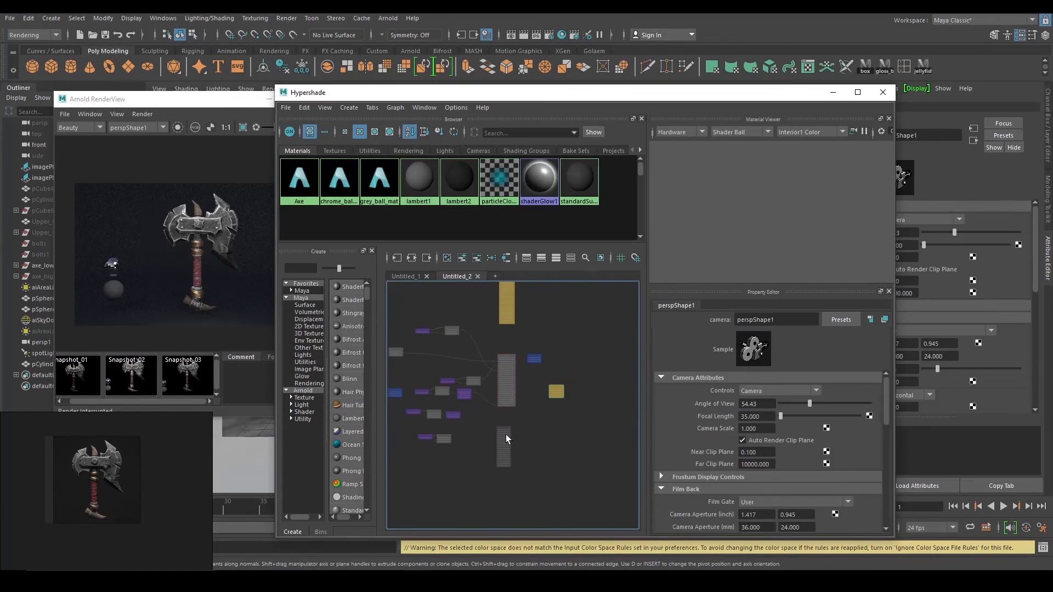
{"action": "left_click_drag", "start_coordinate": [505, 435], "coordinate": [586, 381]}
{"action": "left_click", "coordinate": [507, 302]}
{"action": "left_click_drag", "start_coordinate": [507, 301], "coordinate": [619, 394]}
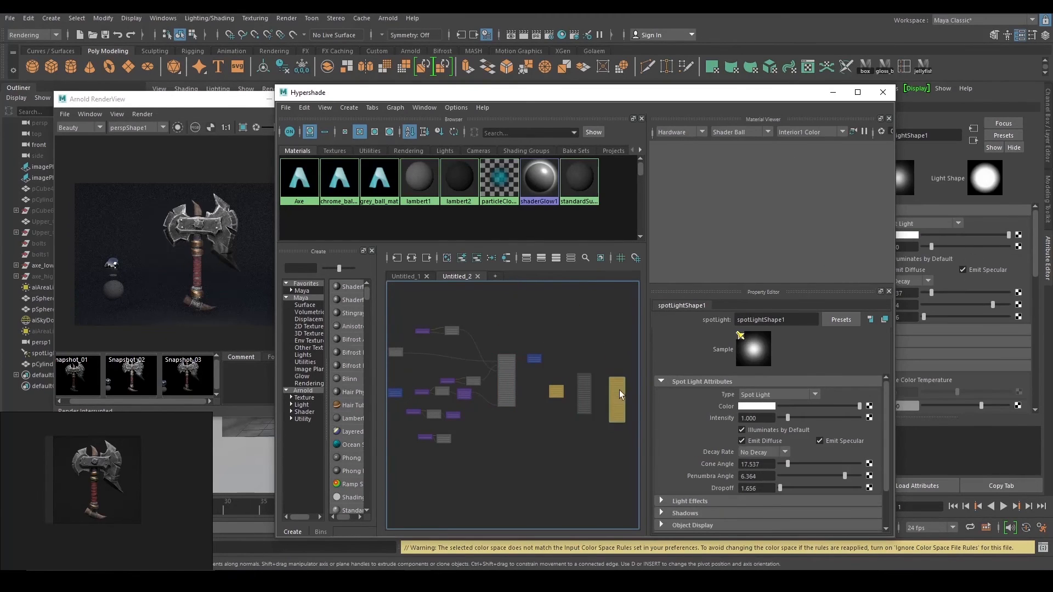
{"action": "scroll", "coordinate": [607, 376], "scroll_direction": "down", "scroll_amount": 3}
{"action": "scroll", "coordinate": [591, 319], "scroll_direction": "up", "scroll_amount": 3}
{"action": "middle_click_drag", "start_coordinate": [599, 309], "coordinate": [608, 340], "text": "alt"}
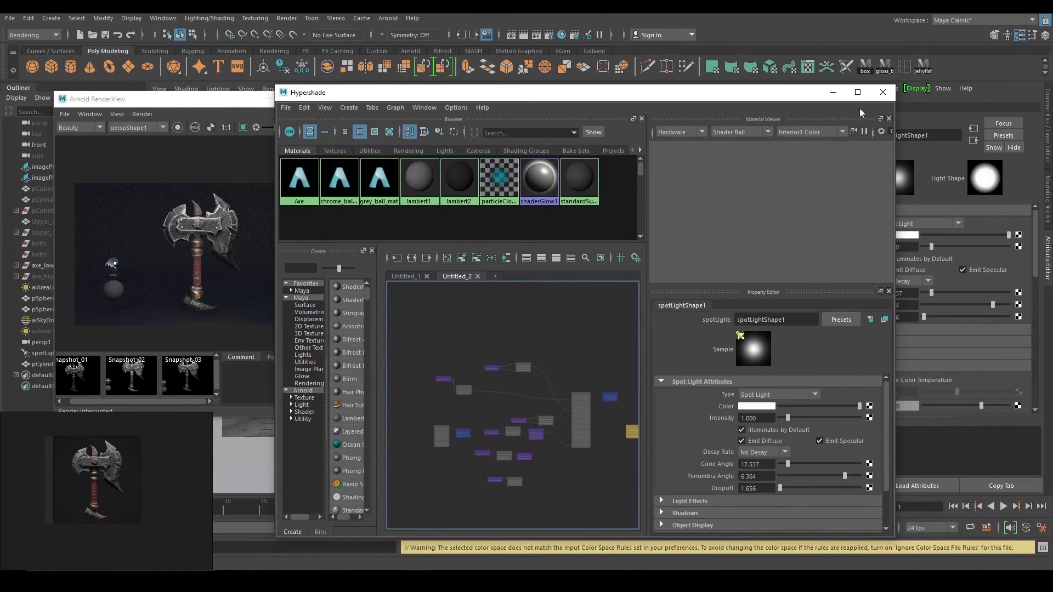
{"action": "left_click", "coordinate": [881, 92]}
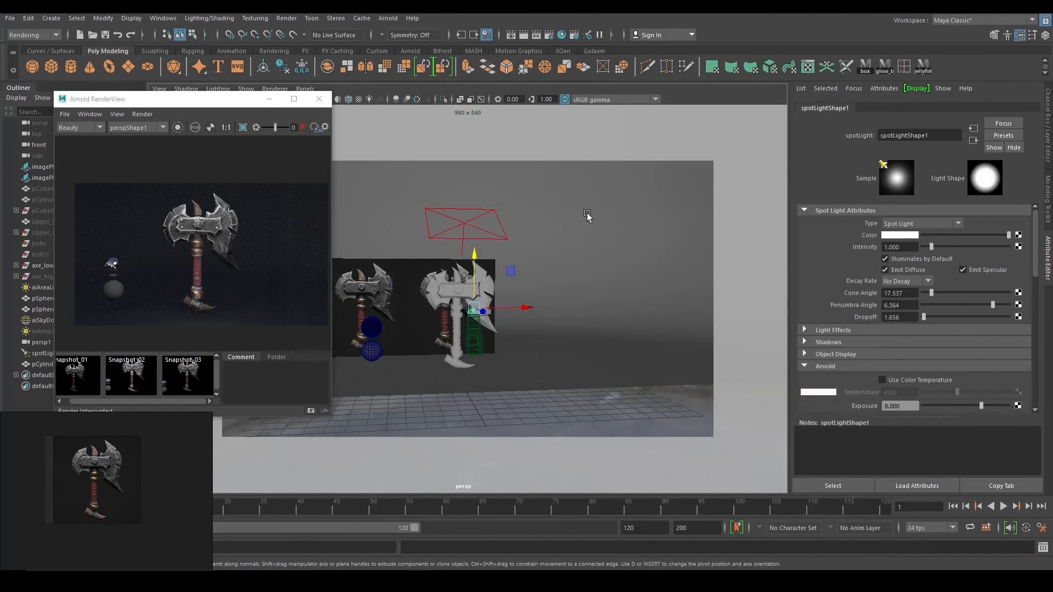
Orbit and zoom the viewport until the whole axe is framed.
{"action": "left_click_drag", "start_coordinate": [586, 215], "coordinate": [555, 219], "text": "alt"}
{"action": "right_click_drag", "start_coordinate": [554, 218], "coordinate": [632, 314], "text": "alt"}
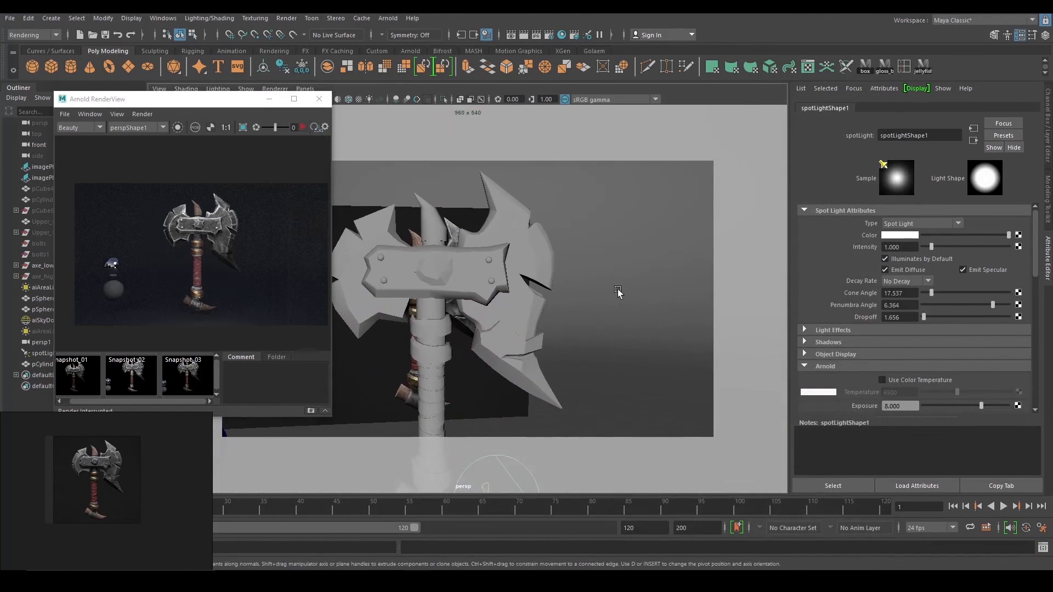
{"action": "left_click_drag", "start_coordinate": [618, 293], "coordinate": [653, 291], "text": "alt"}
{"action": "right_click_drag", "start_coordinate": [653, 291], "coordinate": [601, 268], "text": "alt"}
{"action": "left_click_drag", "start_coordinate": [601, 268], "coordinate": [632, 258], "text": "alt"}
{"action": "right_click_drag", "start_coordinate": [632, 258], "coordinate": [564, 242], "text": "alt"}
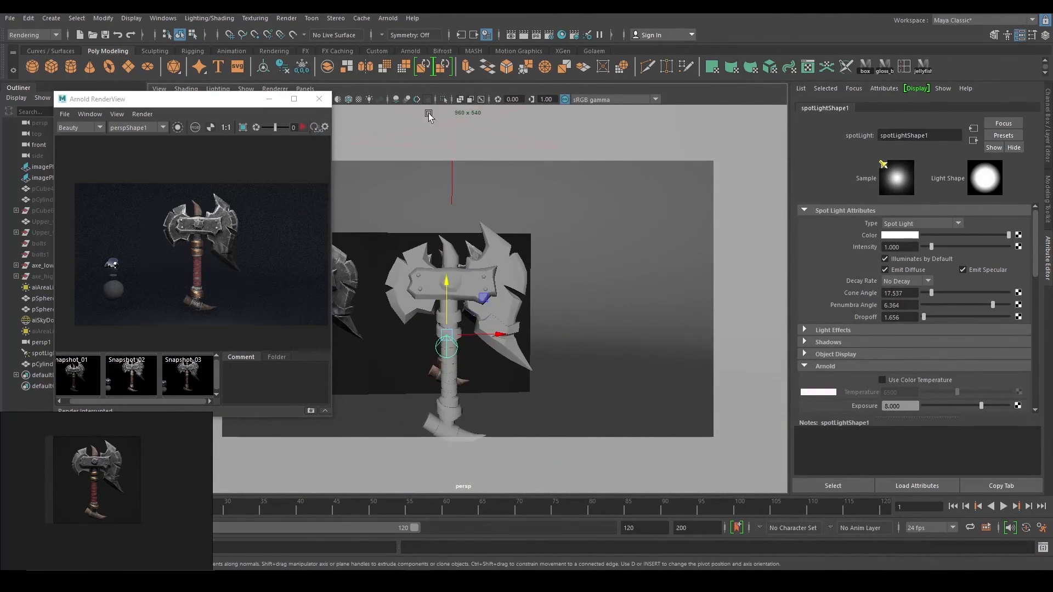
In Render Settings' Common tab, review the image size presets, currently HD_540 at 960×540.
{"action": "left_click", "coordinate": [548, 34]}
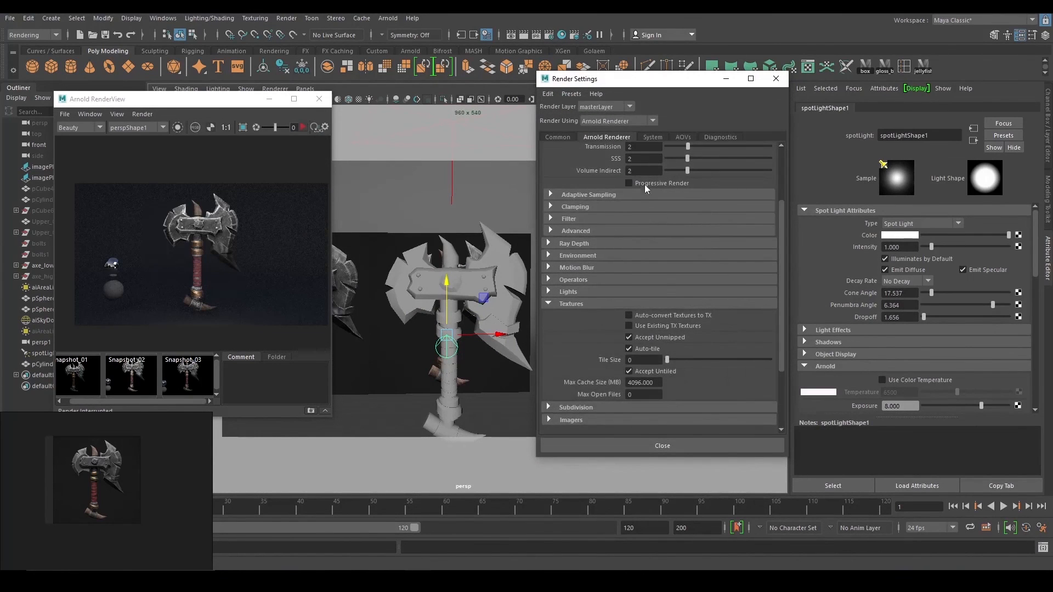
{"action": "scroll", "coordinate": [602, 255], "scroll_direction": "up", "scroll_amount": 3}
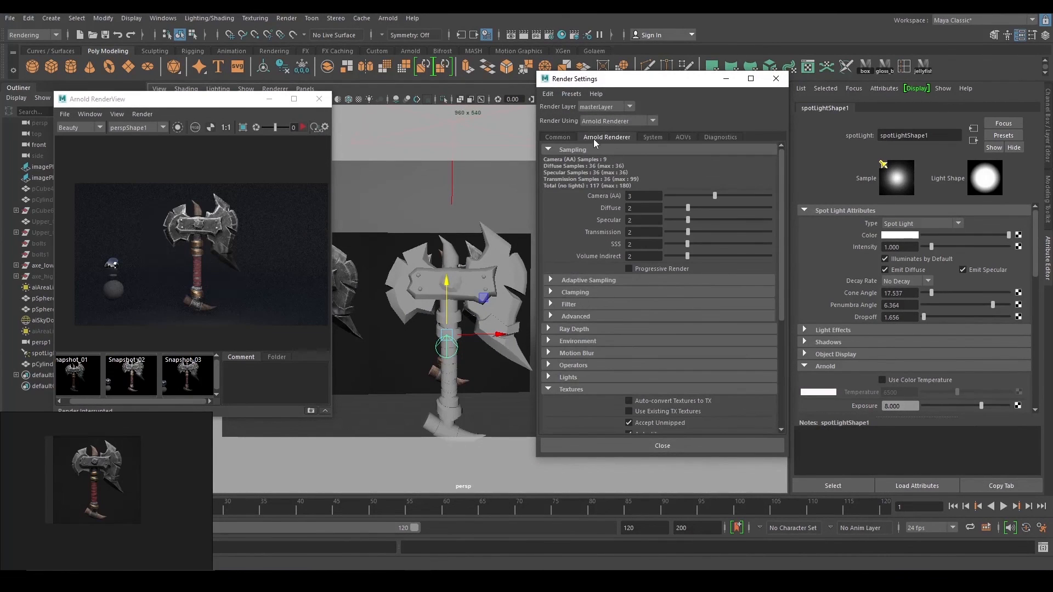
{"action": "left_click", "coordinate": [568, 137]}
{"action": "scroll", "coordinate": [676, 347], "scroll_direction": "down", "scroll_amount": 2}
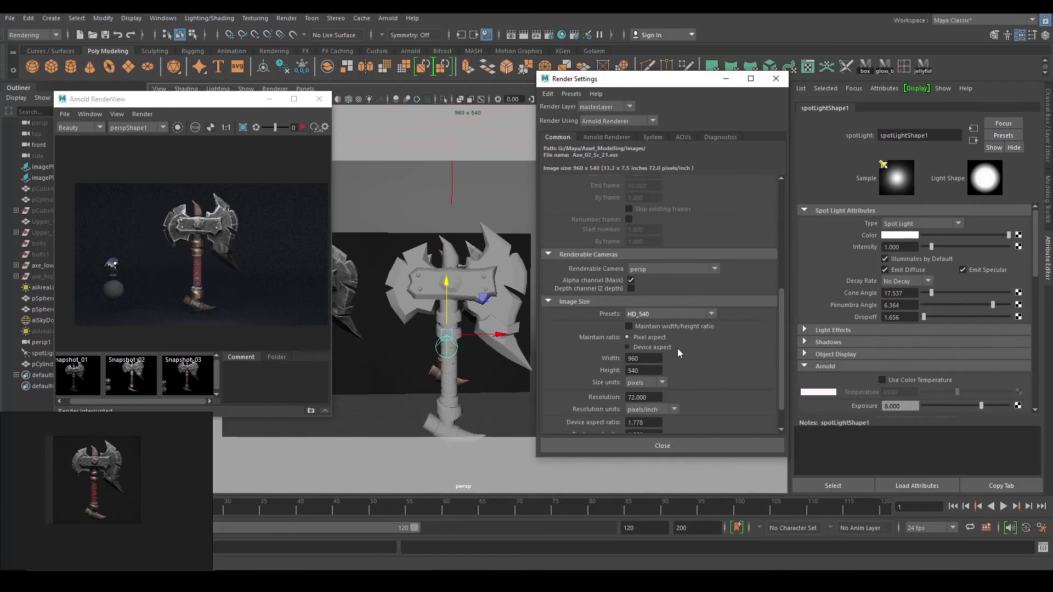
{"action": "left_click", "coordinate": [665, 315]}
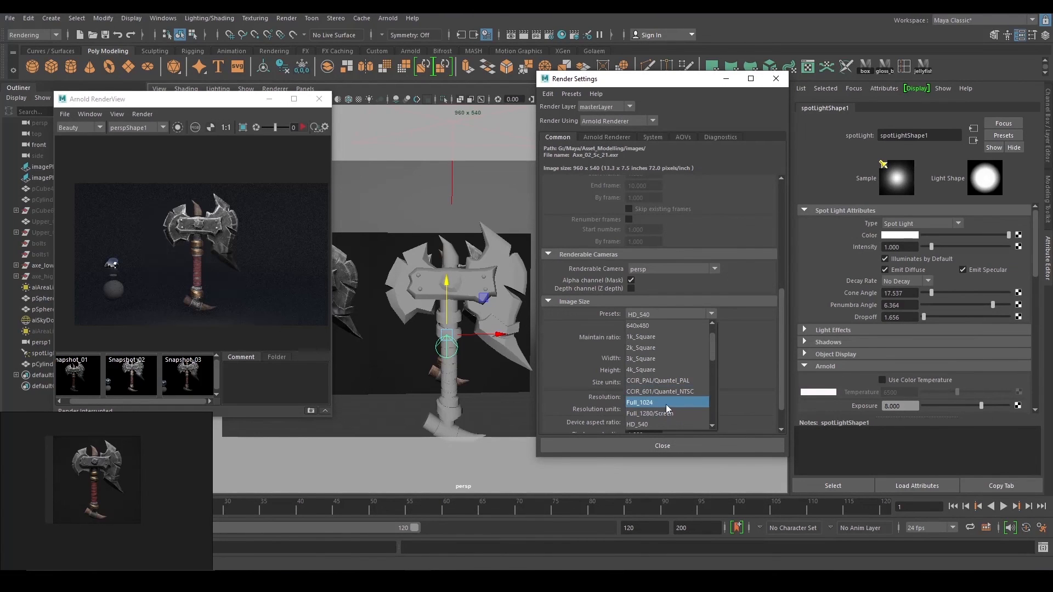
{"action": "scroll", "coordinate": [666, 404], "scroll_direction": "down", "scroll_amount": 2}
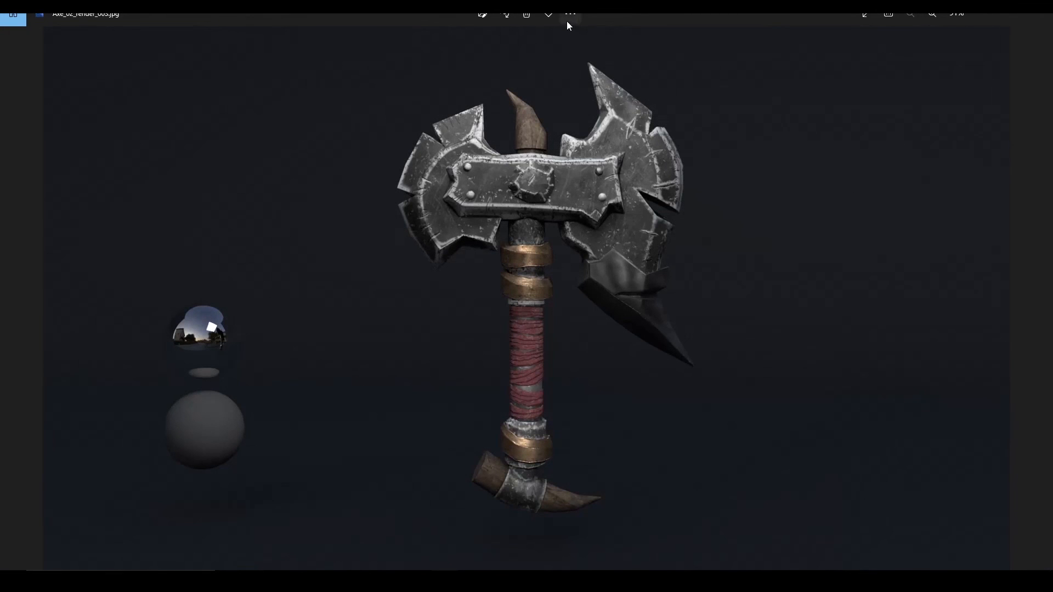
View the saved Arnold axe render full screen in Photos.
{"action": "left_click", "coordinate": [871, 18]}
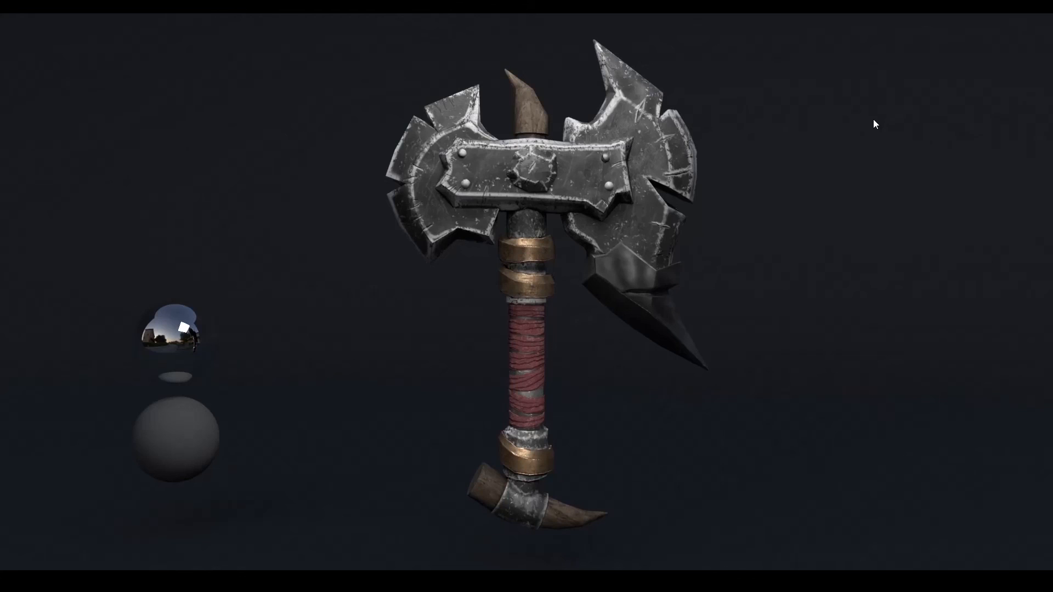
{"action": "scroll", "coordinate": [865, 123], "scroll_direction": "up", "scroll_amount": 3}
{"action": "scroll", "coordinate": [865, 123], "scroll_direction": "down", "scroll_amount": 3}
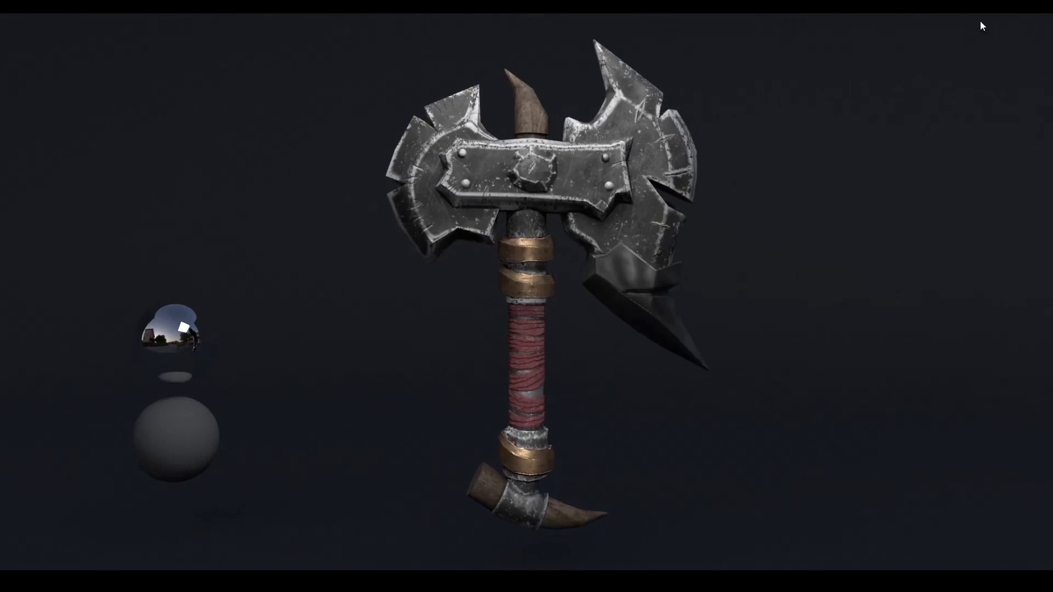